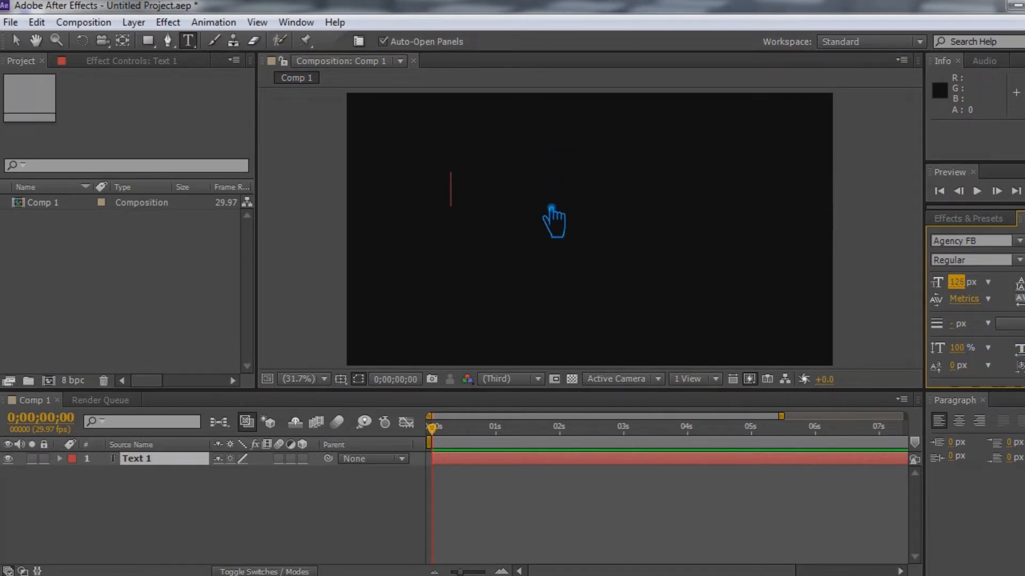
# Step: Enter the title text "Cinematic Trailer" and move it close to the middle of the composition
pyautogui.write('C')
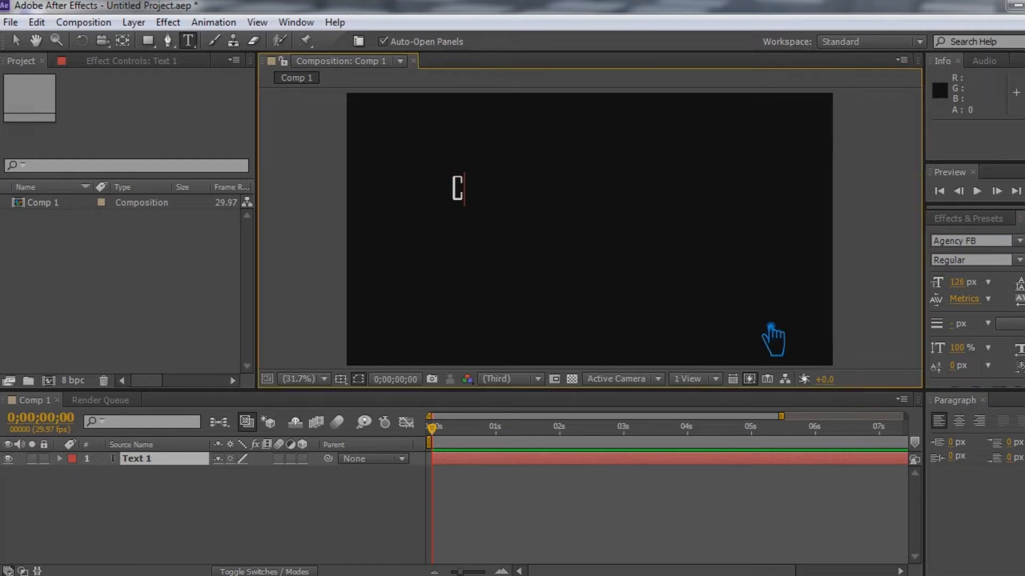
pyautogui.write('inematic Tr')
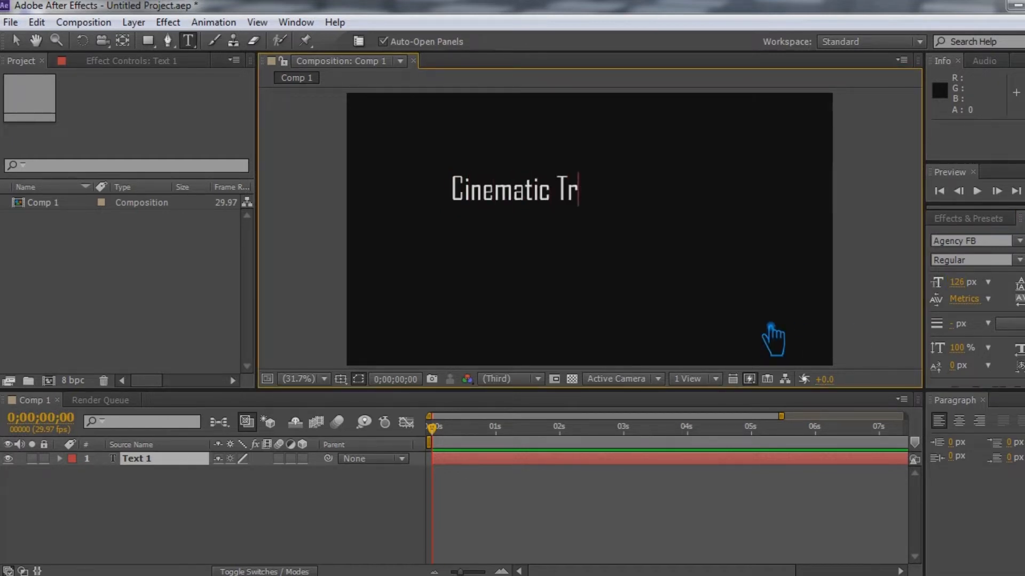
pyautogui.write('ailer')
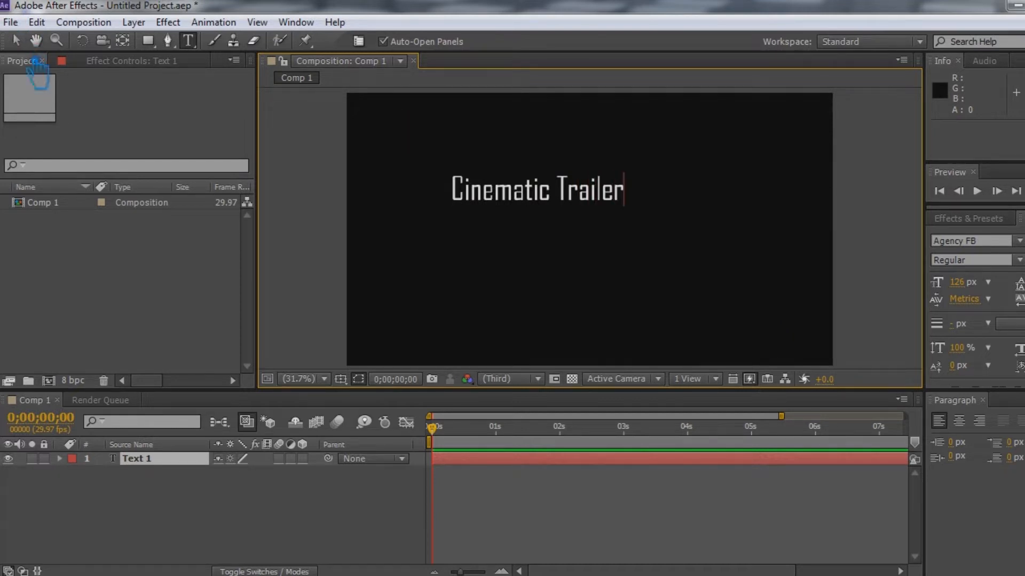
pyautogui.click(15, 40)
pyautogui.moveTo(594, 198); pyautogui.dragTo(622, 245)
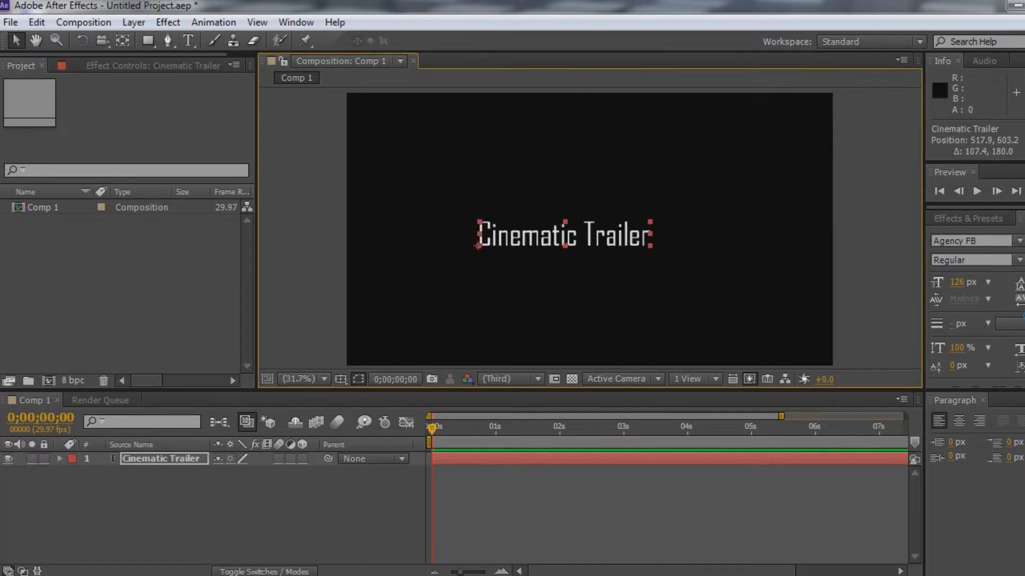
# Step: Make the title all caps and set its font to Bernard MT Condensed
pyautogui.moveTo(989, 390); pyautogui.dragTo(994, 413)
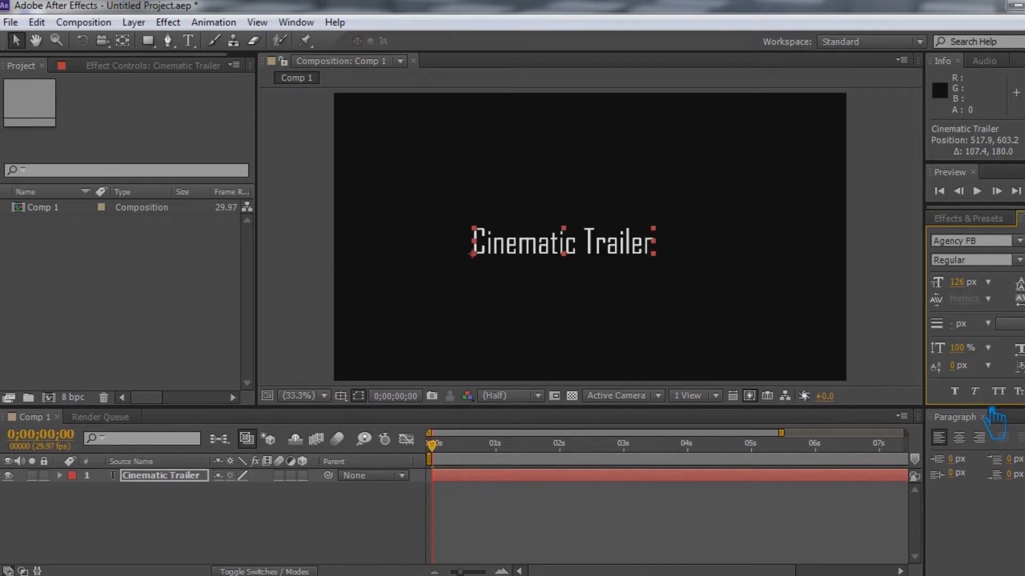
pyautogui.click(998, 391)
pyautogui.click(987, 244)
pyautogui.click(1019, 241)
pyautogui.click(995, 256)
pyautogui.scroll(-6, 984, 240)
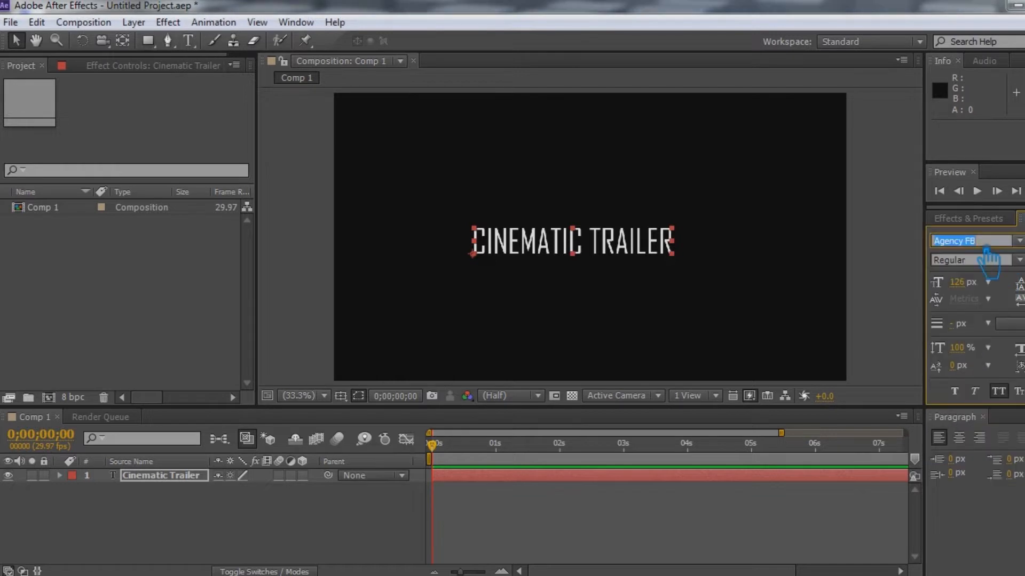
pyautogui.scroll(-2, 984, 241)
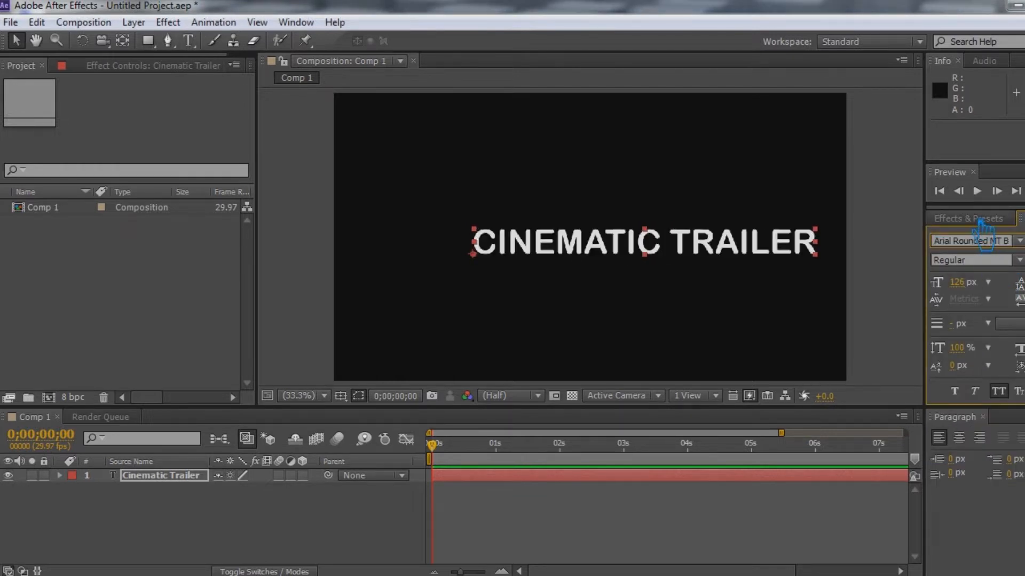
pyautogui.scroll(-3, 984, 241)
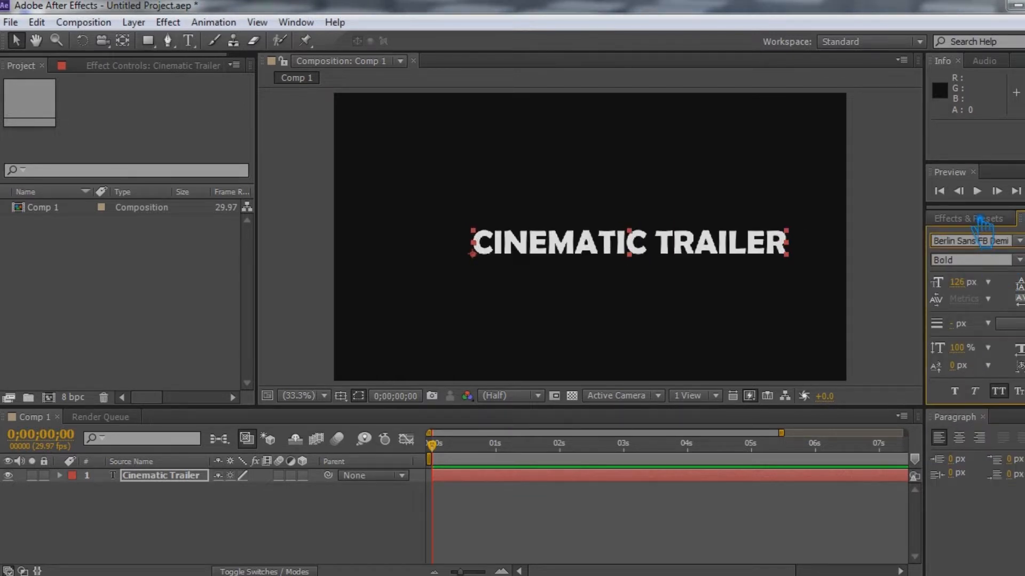
pyautogui.scroll(-1, 983, 241)
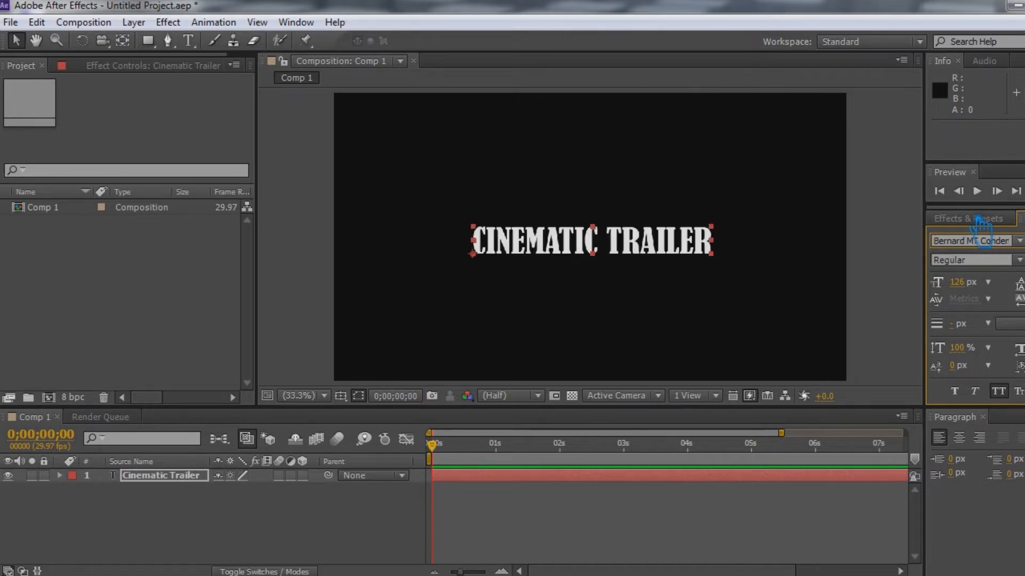
pyautogui.scroll(-3, 981, 231)
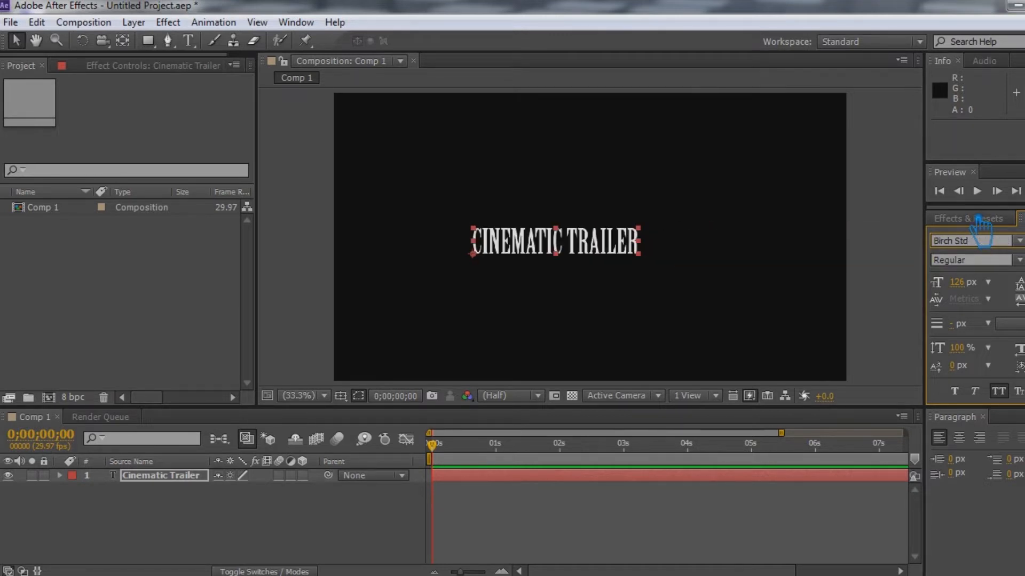
pyautogui.scroll(2, 981, 231)
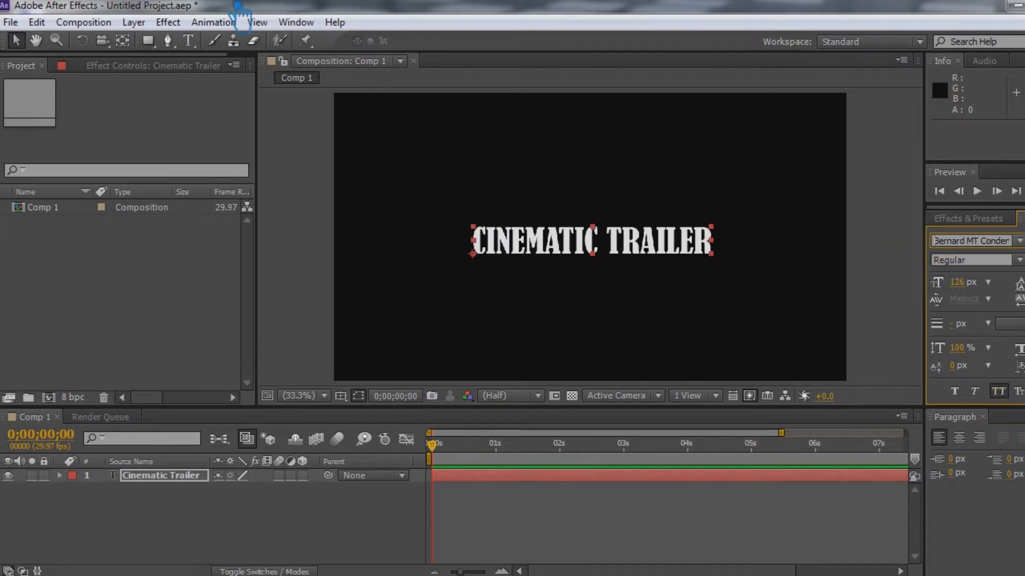
# Step: Align the title to the horizontal and vertical centre of the composition
pyautogui.click(296, 22)
pyautogui.click(342, 83)
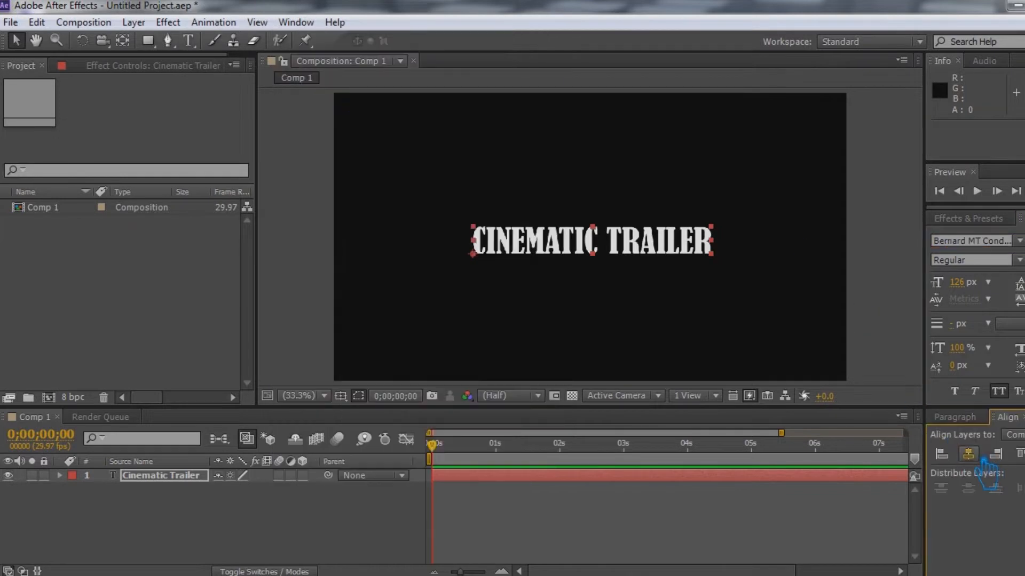
pyautogui.click(969, 454)
pyautogui.click(1024, 455)
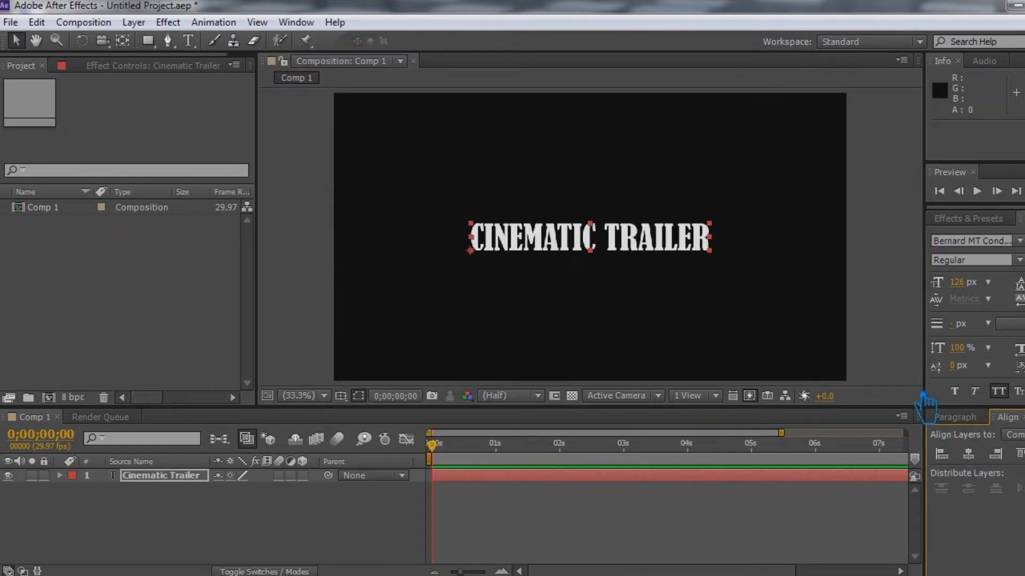
pyautogui.click(898, 238)
# Step: Enlarge the title's font size to 188 px and centre it horizontally again
pyautogui.click(656, 254)
pyautogui.moveTo(956, 282); pyautogui.dragTo(1018, 301)
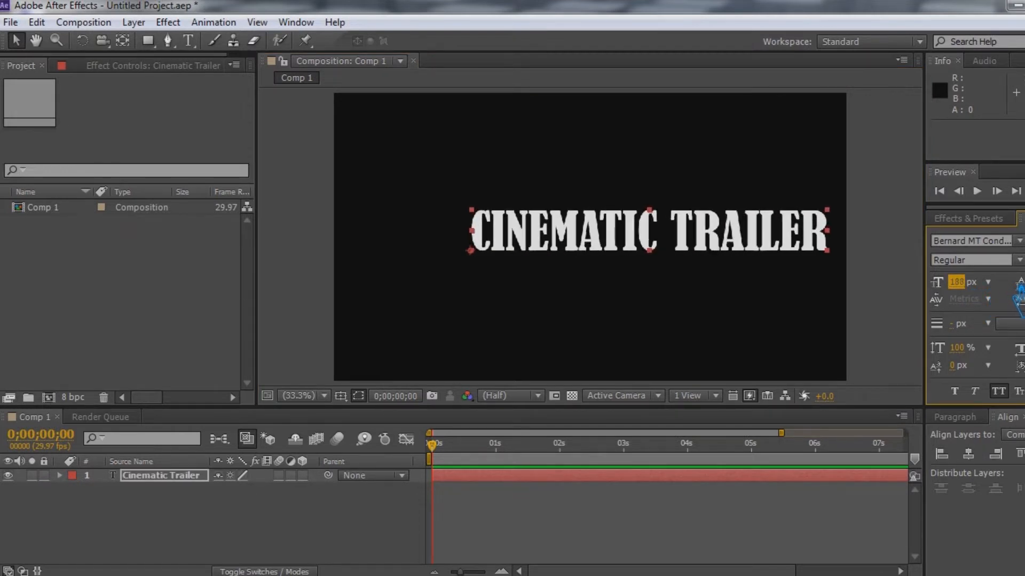
pyautogui.click(969, 455)
pyautogui.click(889, 257)
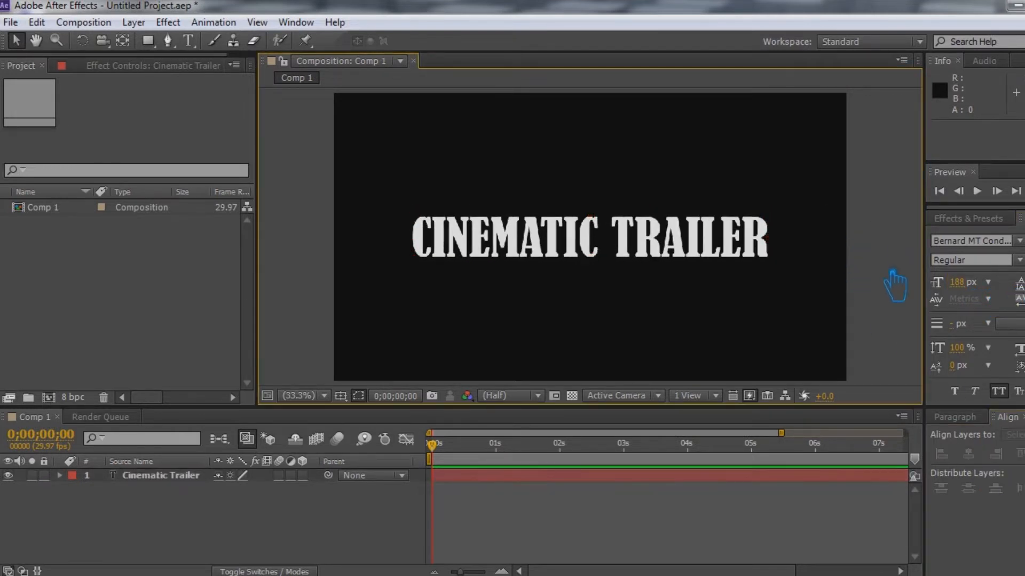
# Step: Widen the title's letter spacing and realign the title to the horizontal centre of the composition
pyautogui.click(671, 249)
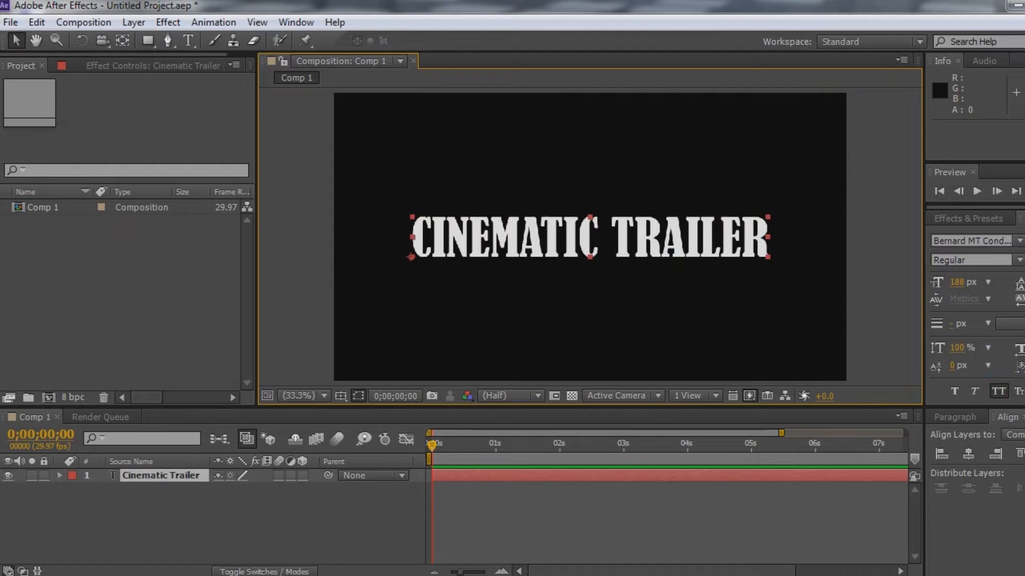
pyautogui.moveTo(1017, 299); pyautogui.dragTo(1024, 299)
pyautogui.click(968, 453)
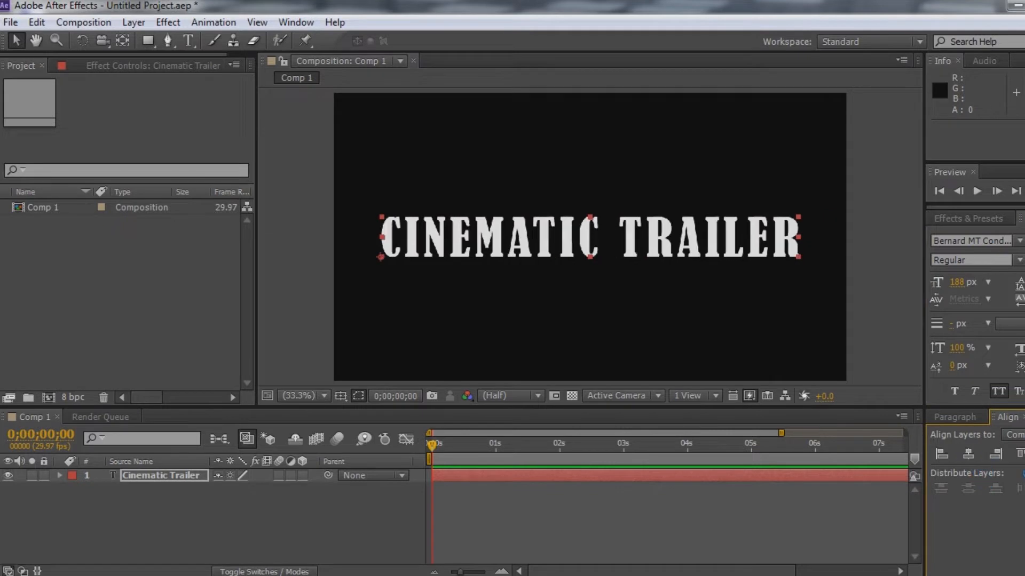
pyautogui.click(901, 248)
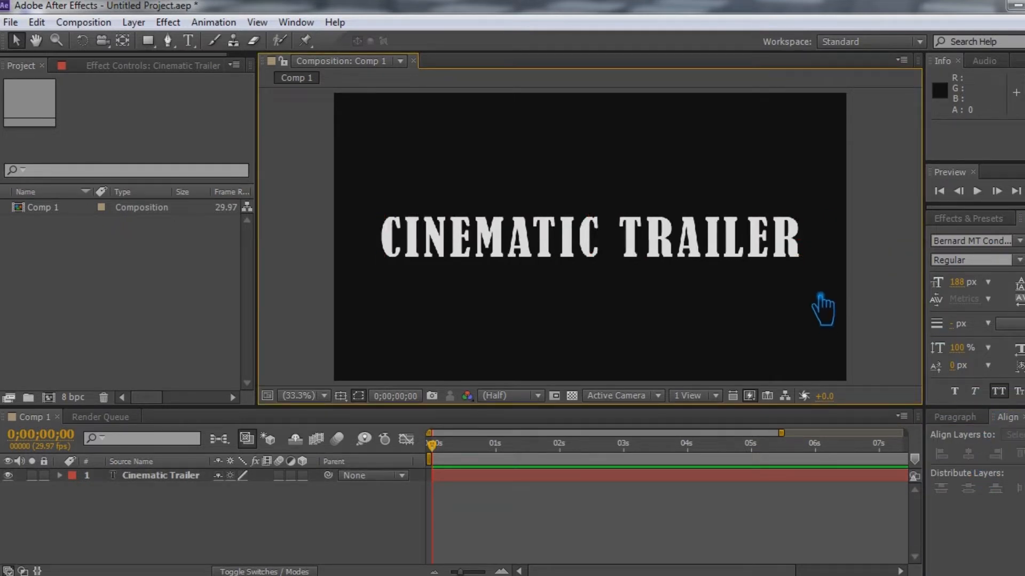
# Step: Duplicate the Cinematic Trailer text layer and hide the upper copy
pyautogui.click(176, 475)
pyautogui.hotkey('ctrl', 'd')
pyautogui.click(8, 475)
# Step: Find the Fractal Noise effect and apply it to the visible lower title layer
pyautogui.click(24, 488)
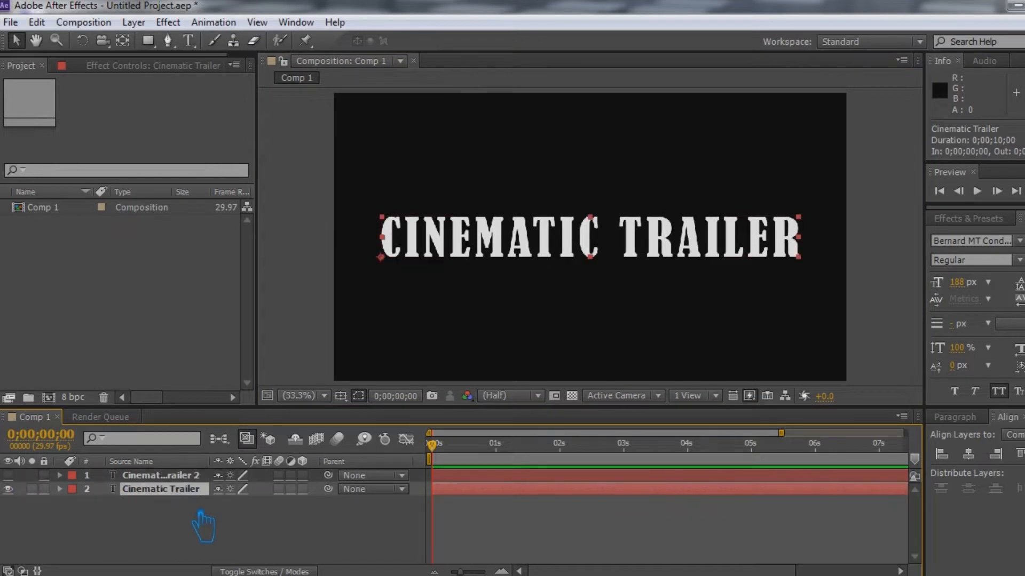
pyautogui.click(968, 218)
pyautogui.click(986, 236)
pyautogui.write('frac')
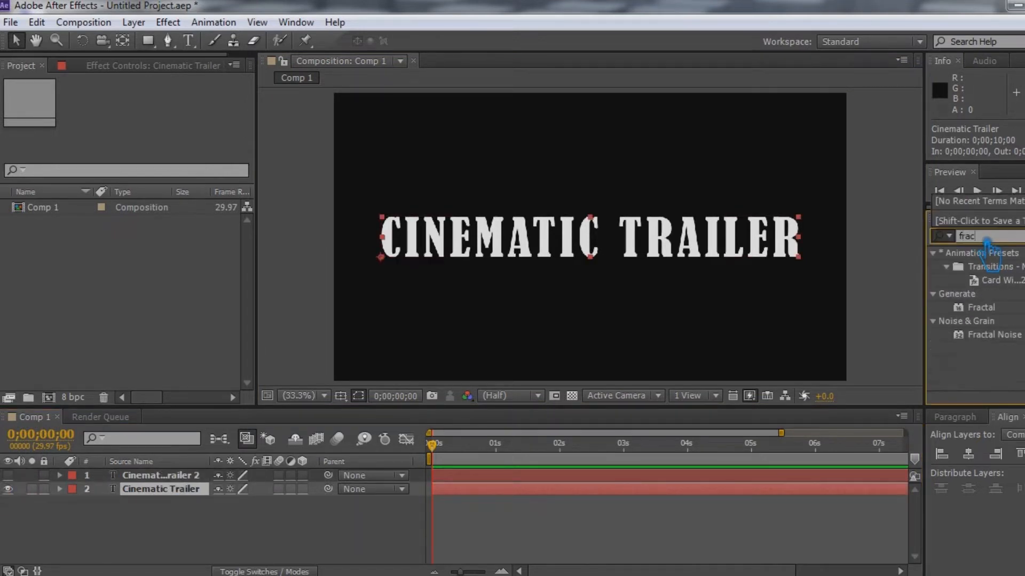
pyautogui.moveTo(987, 335); pyautogui.dragTo(534, 262)
# Step: Set the Fractal Noise contrast to 310 and brightness to 24
pyautogui.moveTo(148, 164); pyautogui.dragTo(272, 146)
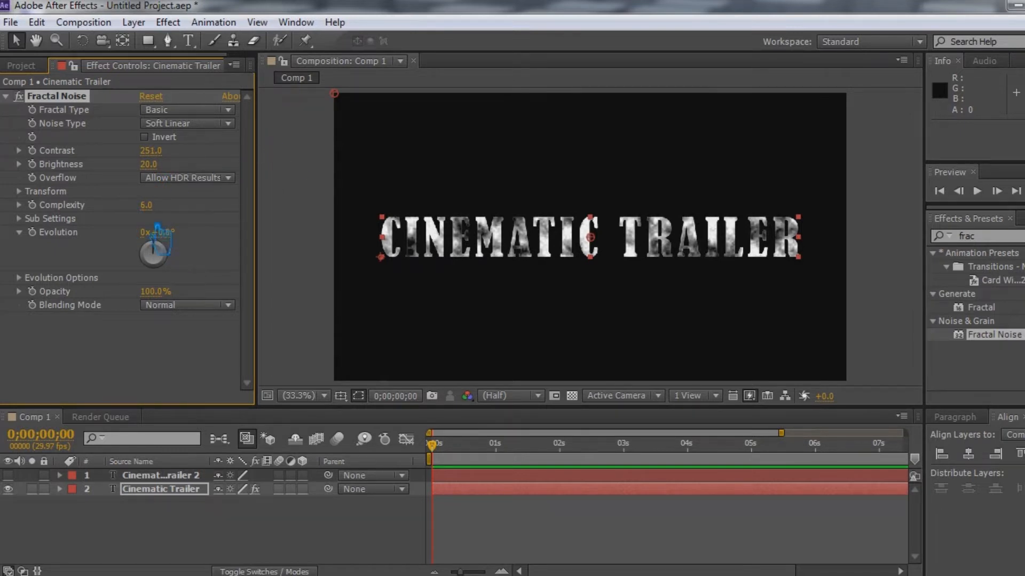
pyautogui.hotkey('ctrl', 'z')
pyautogui.moveTo(156, 166); pyautogui.dragTo(243, 166)
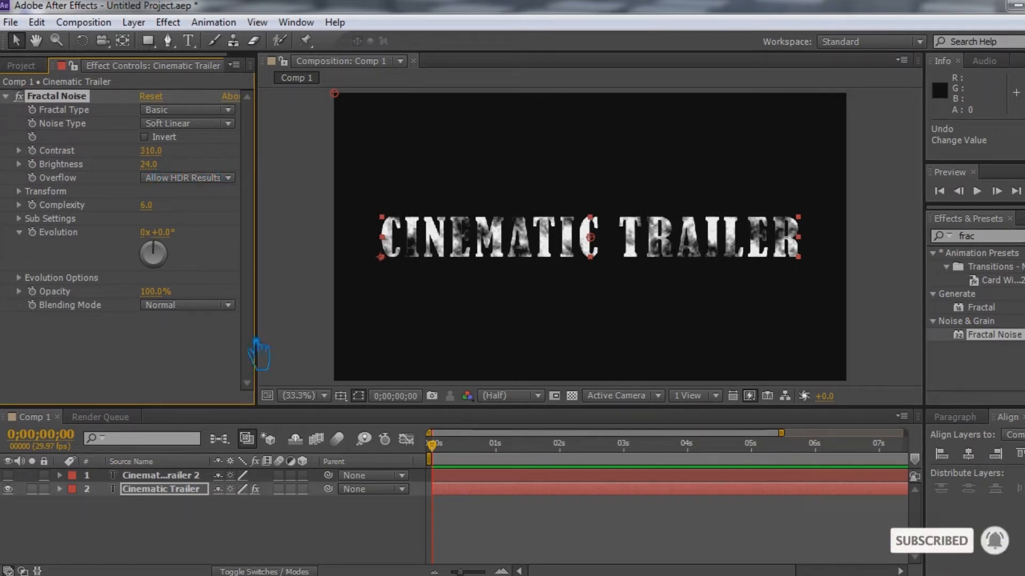
# Step: Try the Turbulent Smooth and Turbulent Basic fractal types on the noise, and settle on Dynamic
pyautogui.click(191, 112)
pyautogui.click(230, 150)
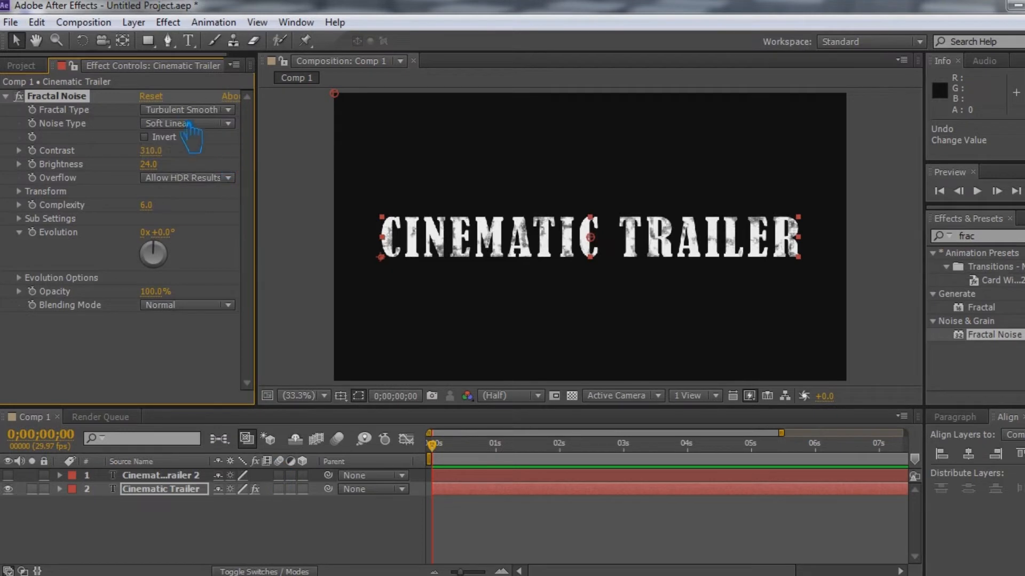
pyautogui.click(220, 110)
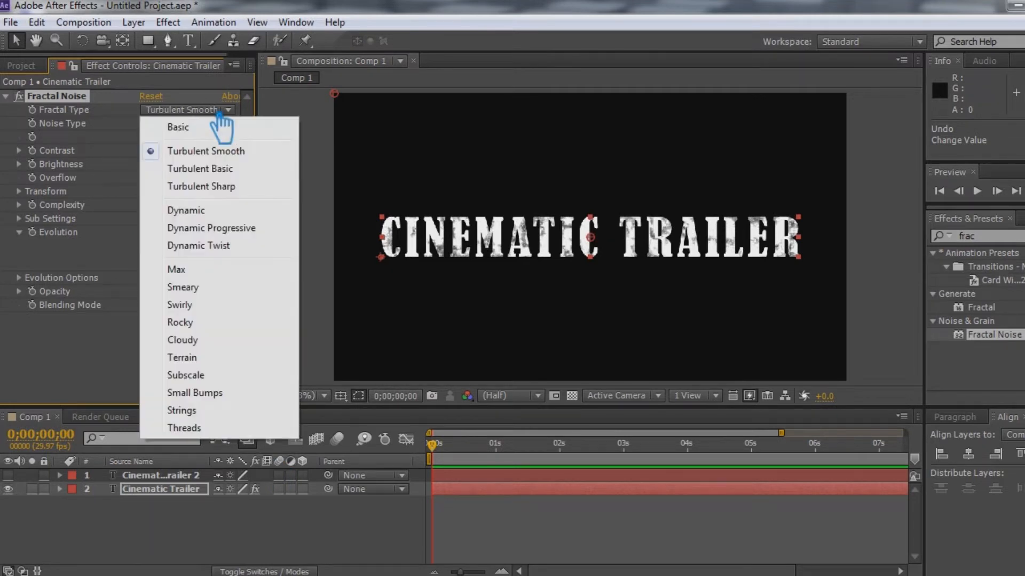
pyautogui.click(214, 168)
pyautogui.click(188, 110)
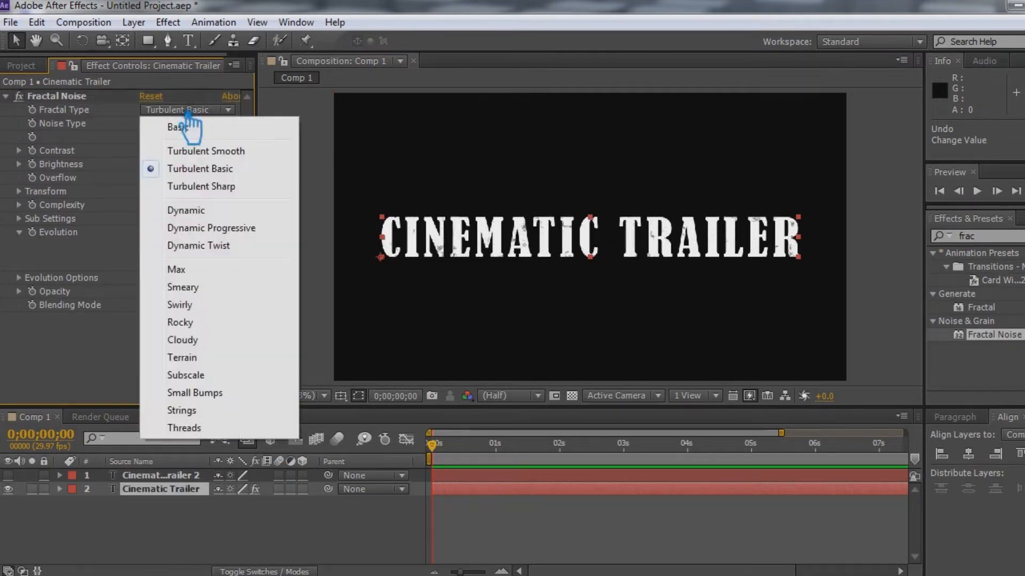
pyautogui.click(207, 212)
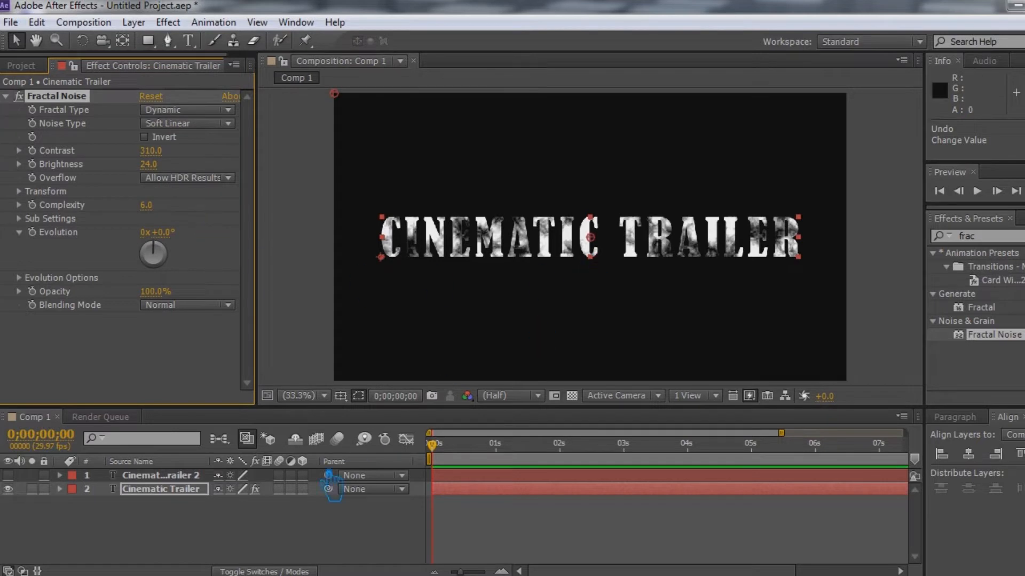
# Step: Apply a Drop Shadow effect to the lower title layer and set its shadow colour to dark grey 4E4E4E
pyautogui.click(961, 236)
pyautogui.write('drop')
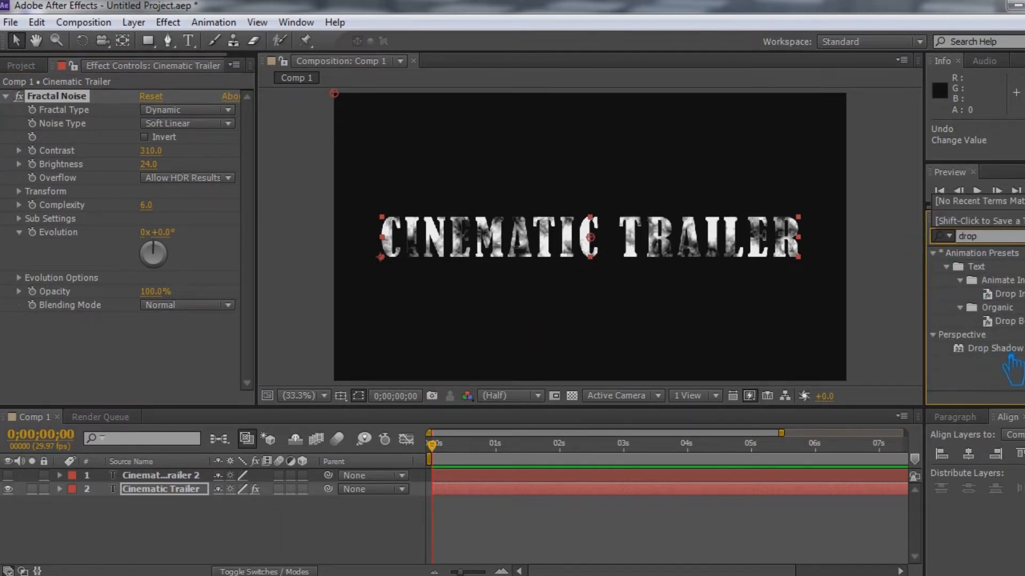
pyautogui.moveTo(993, 347); pyautogui.dragTo(558, 245)
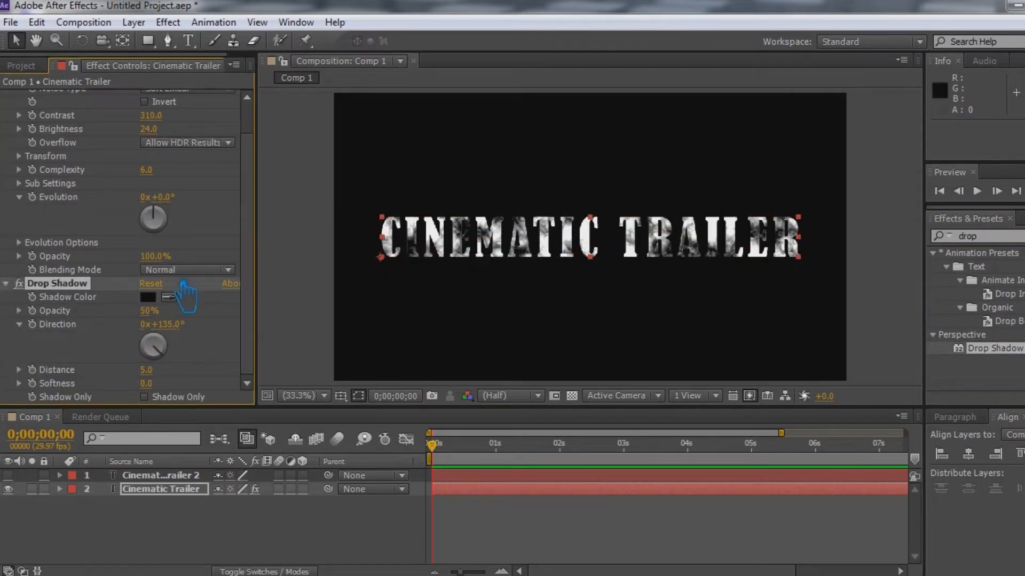
pyautogui.click(148, 298)
pyautogui.moveTo(395, 332); pyautogui.dragTo(357, 336)
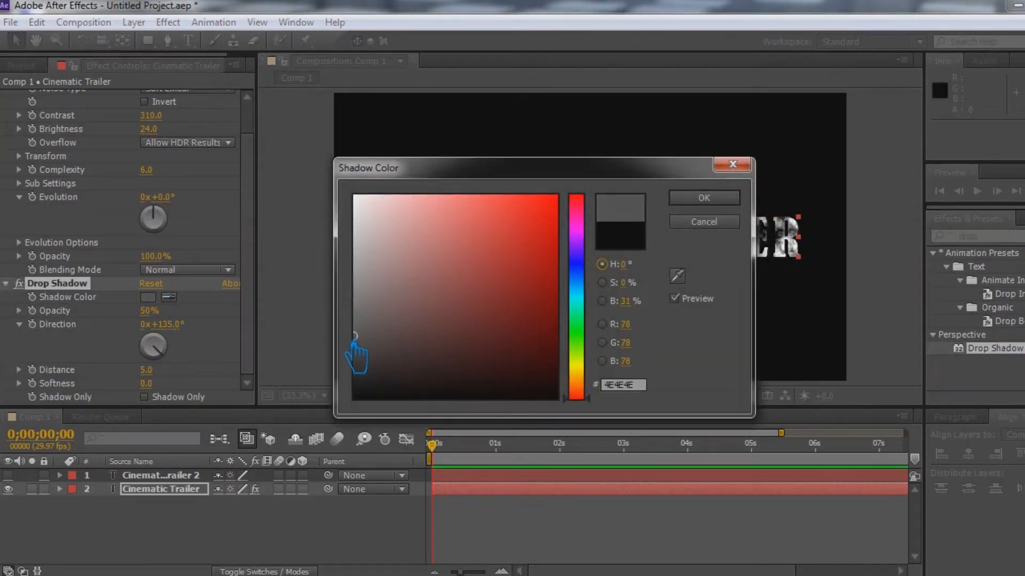
pyautogui.click(728, 202)
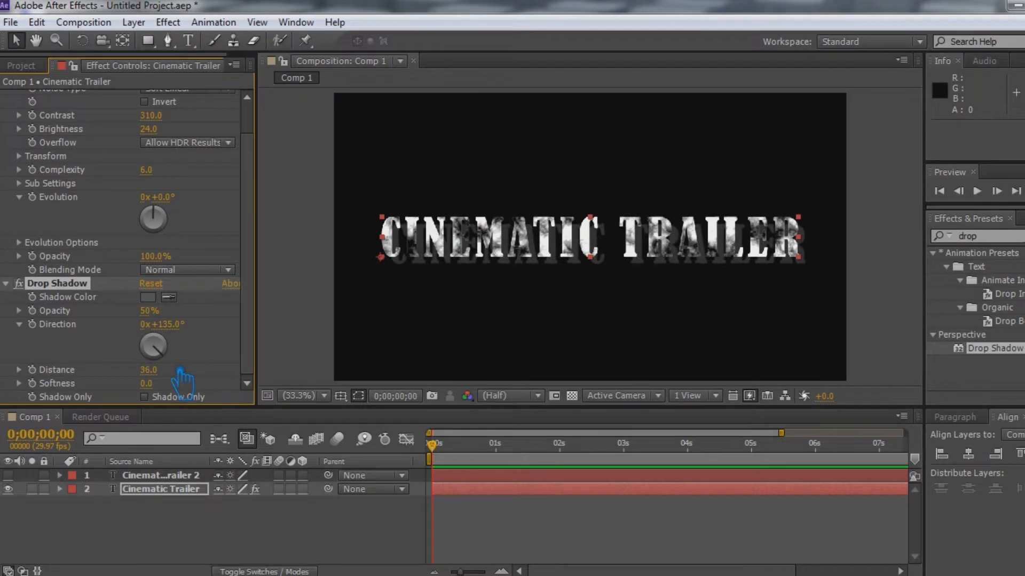
# Step: Set the Drop Shadow direction to 0° and its distance to 0
pyautogui.click(168, 324)
pyautogui.write('0')
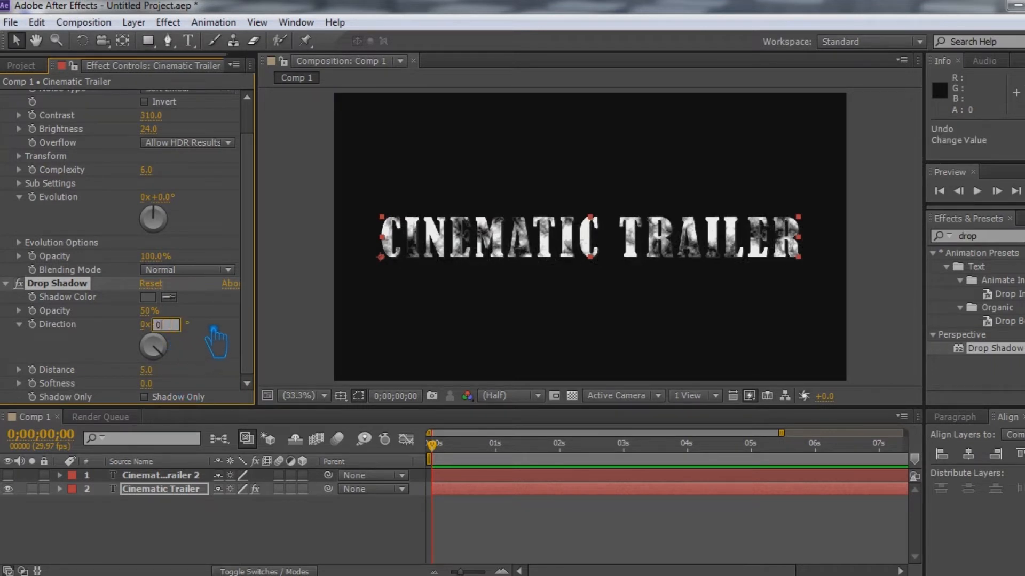
pyautogui.press('Return')
pyautogui.moveTo(159, 379); pyautogui.dragTo(129, 373)
# Step: Set the Drop Shadow direction to -2x -90°
pyautogui.click(163, 324)
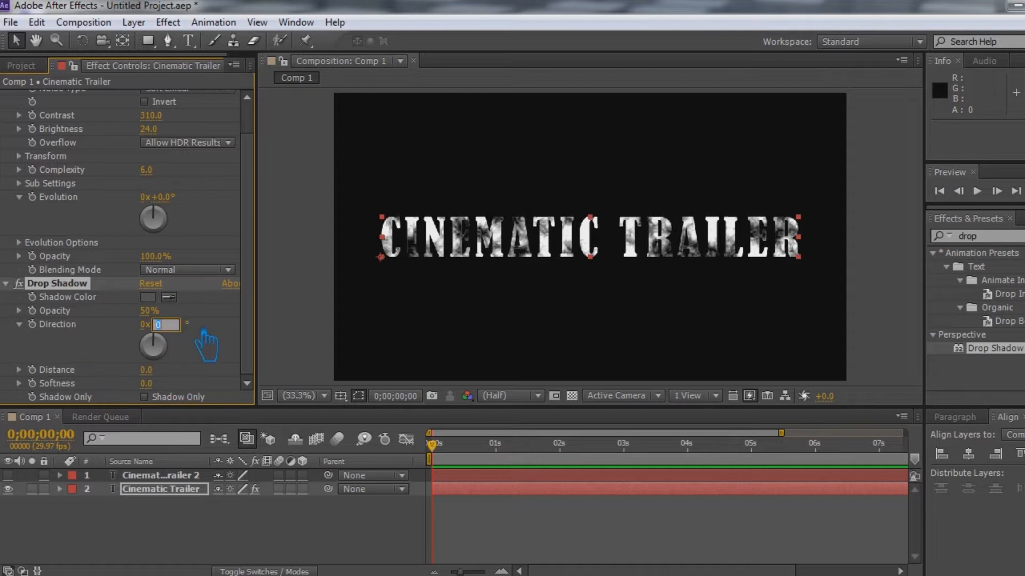
pyautogui.write('-0')
pyautogui.write('00')
pyautogui.press('Return')
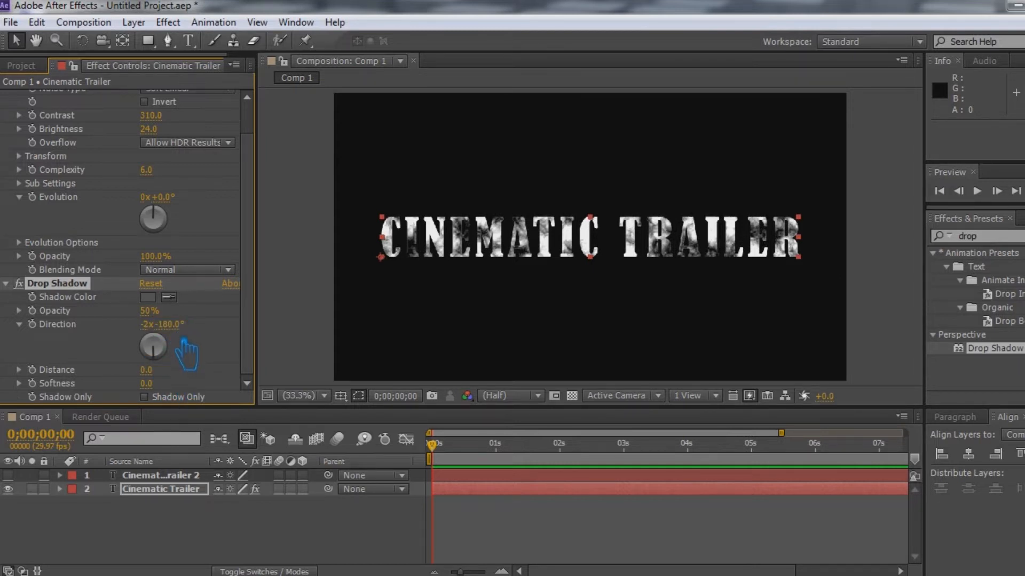
pyautogui.click(180, 325)
pyautogui.write('-90')
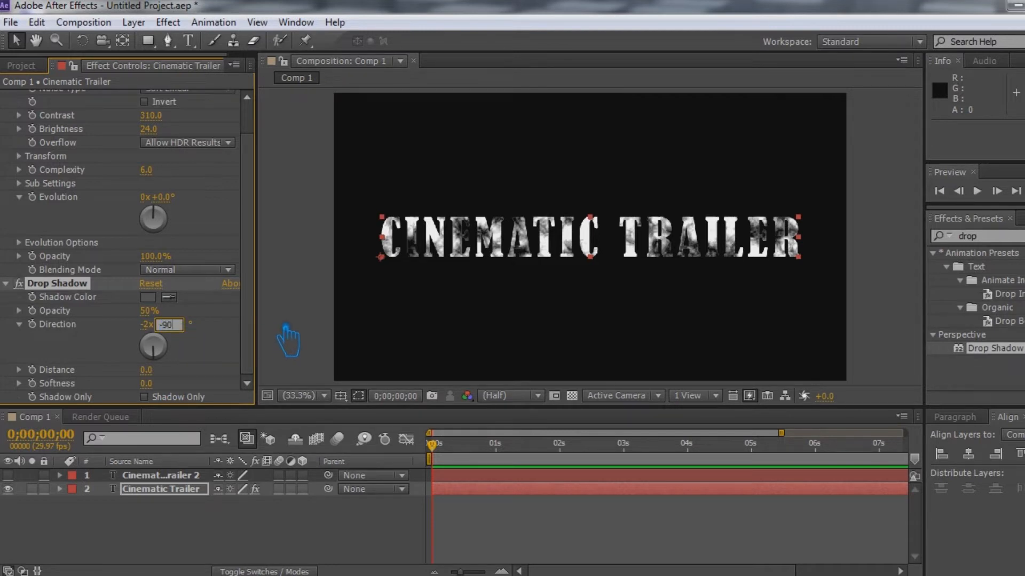
pyautogui.press('Return')
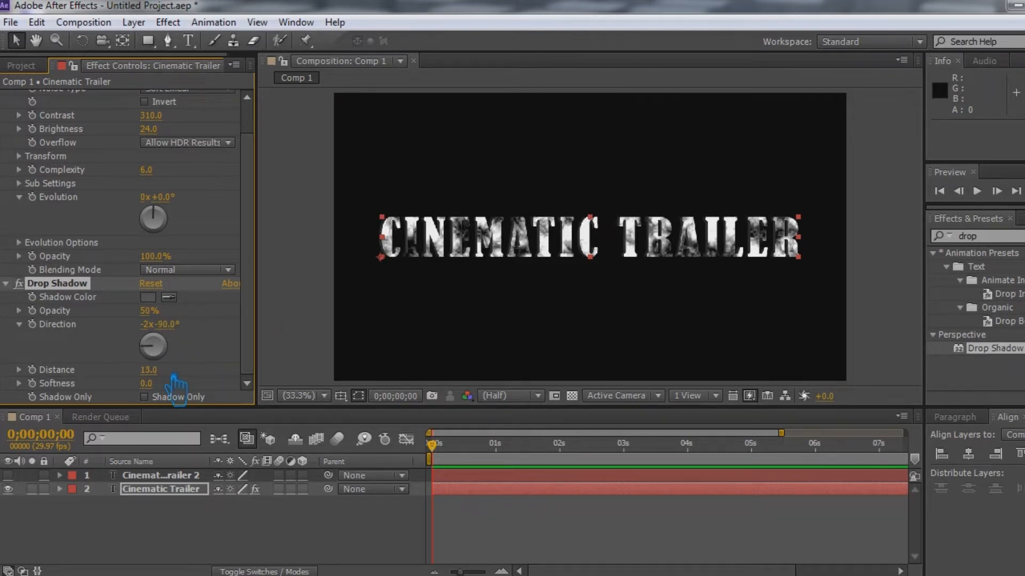
# Step: Try a larger Drop Shadow distance, undo it, and set the shadow direction to 0x -90°
pyautogui.moveTo(145, 370); pyautogui.dragTo(190, 362)
pyautogui.hotkey('ctrl', 'z')
pyautogui.click(148, 324)
pyautogui.write('0')
pyautogui.press('Return')
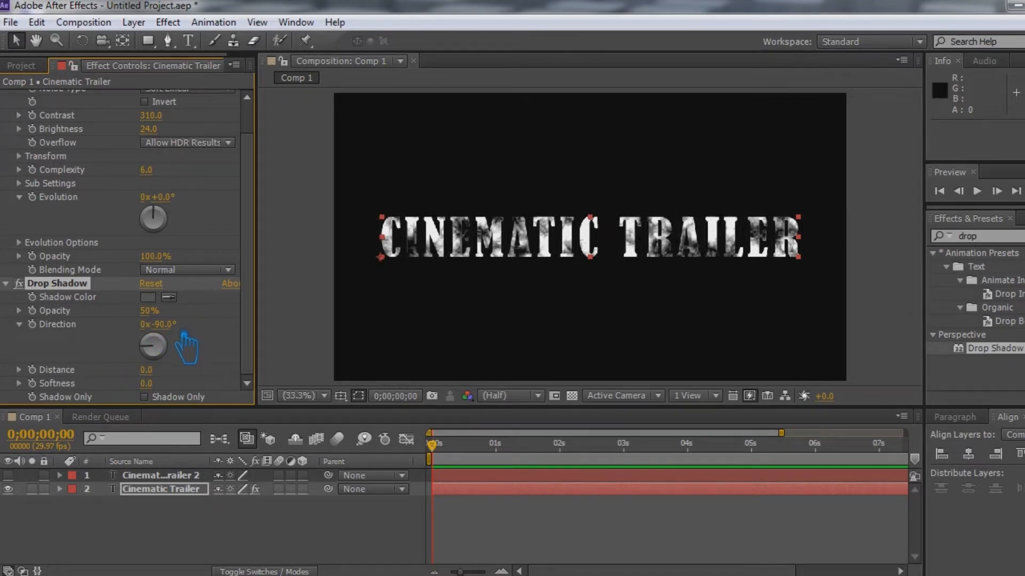
# Step: Set the Drop Shadow direction to 0x +180°
pyautogui.moveTo(160, 376); pyautogui.dragTo(156, 335)
pyautogui.click(160, 324)
pyautogui.press('Return')
pyautogui.moveTo(160, 376); pyautogui.dragTo(80, 377)
pyautogui.click(171, 326)
pyautogui.write('188')
pyautogui.press('Return')
pyautogui.click(172, 325)
pyautogui.write('180')
pyautogui.press('Return')
# Step: Set the Drop Shadow distance to 9 and its softness to 14
pyautogui.moveTo(163, 378); pyautogui.dragTo(172, 374)
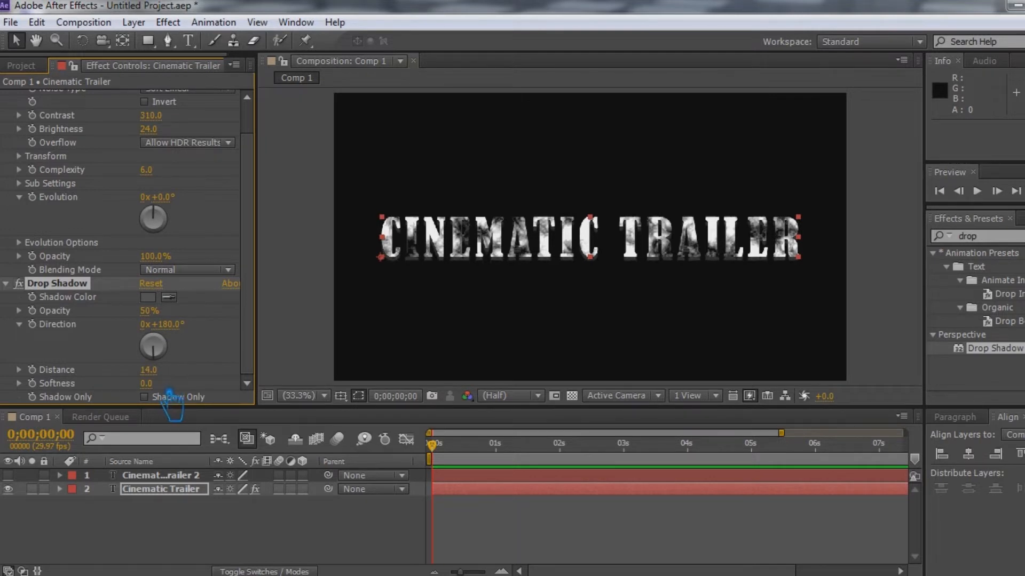
pyautogui.moveTo(163, 389); pyautogui.dragTo(178, 390)
pyautogui.press('/')
pyautogui.moveTo(167, 380)
pyautogui.mouseDown()
pyautogui.moveTo(142, 394)
pyautogui.moveTo(165, 380)
pyautogui.mouseUp()
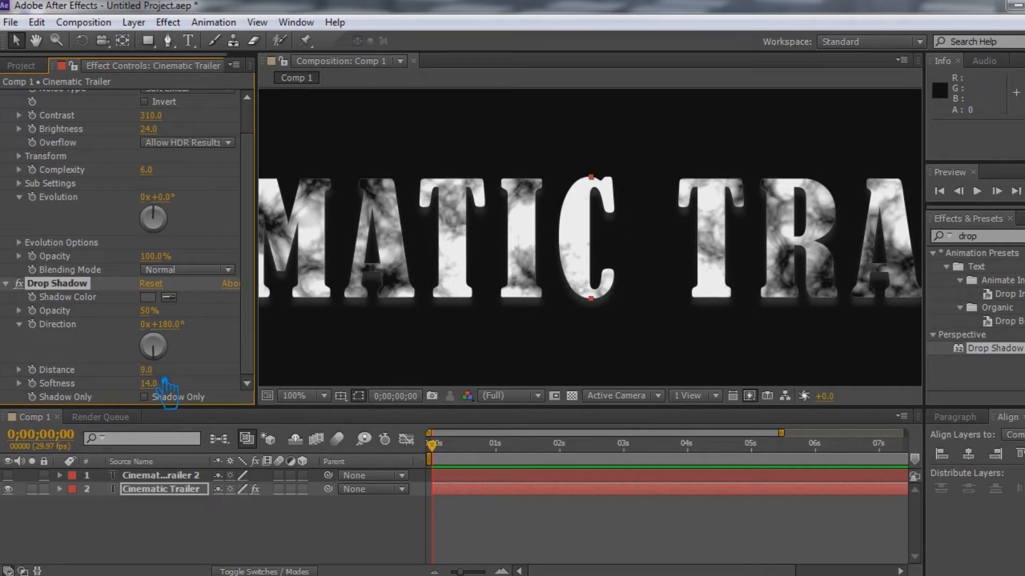
pyautogui.click(150, 370)
pyautogui.click(204, 362)
# Step: Set the Drop Shadow opacity to 100%, its distance to 6 and its softness to 12
pyautogui.moveTo(152, 311); pyautogui.dragTo(325, 310)
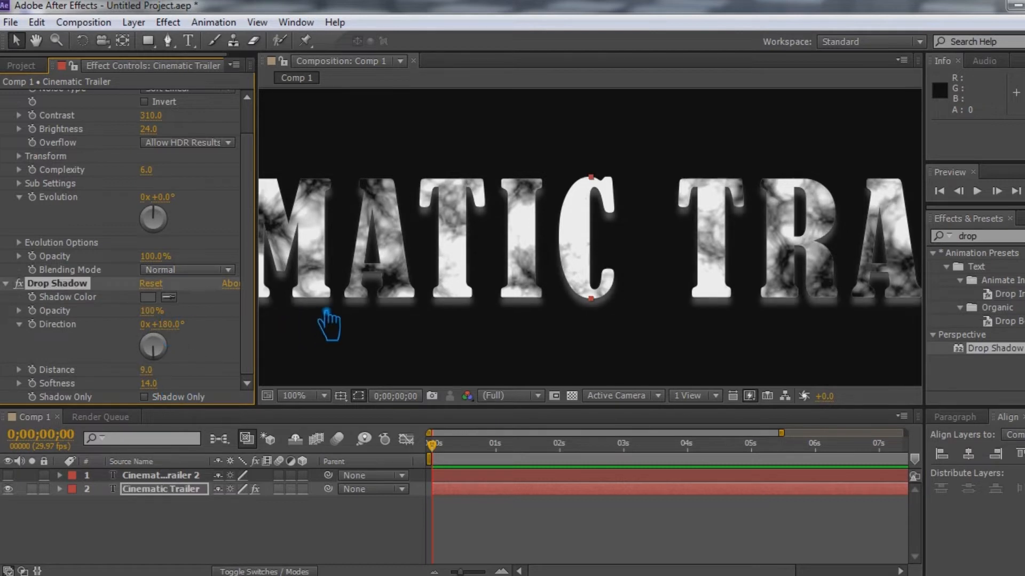
pyautogui.click(153, 370)
pyautogui.write('8')
pyautogui.click(182, 374)
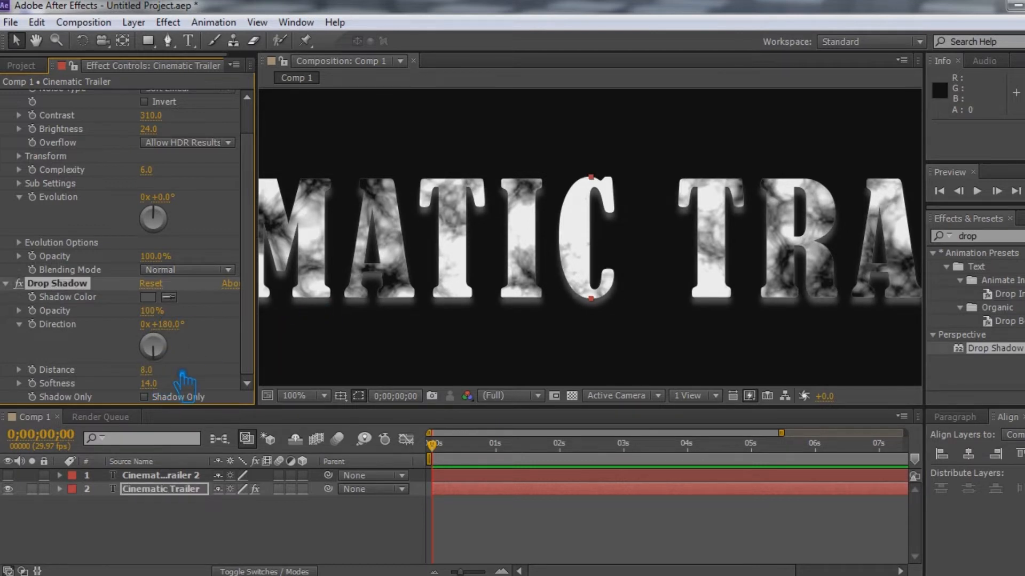
pyautogui.click(155, 383)
pyautogui.write('12')
pyautogui.click(221, 380)
pyautogui.click(162, 371)
pyautogui.write('6')
pyautogui.click(202, 381)
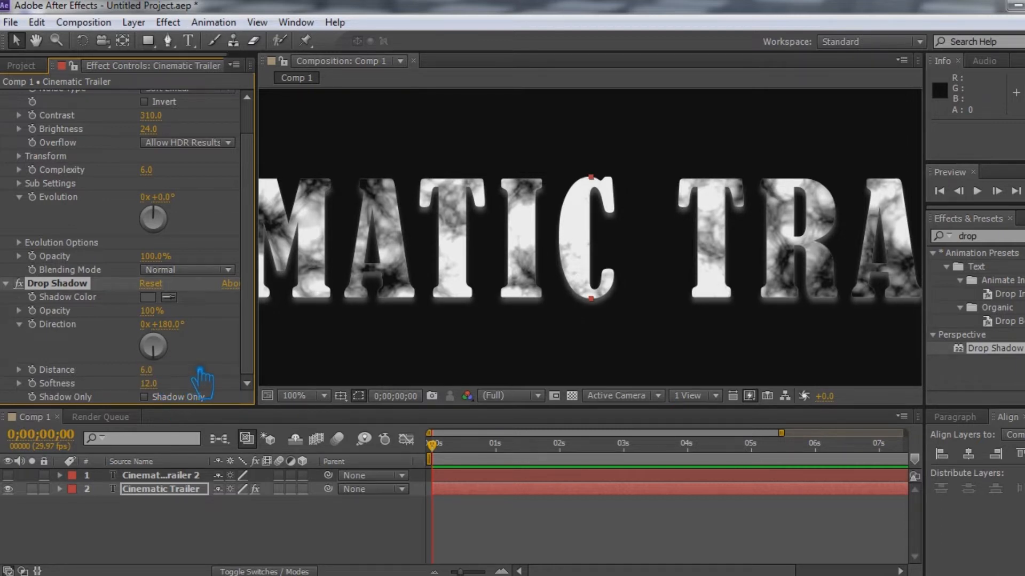
# Step: Deselect the title layer and save the project
pyautogui.hotkey('alt', '/')
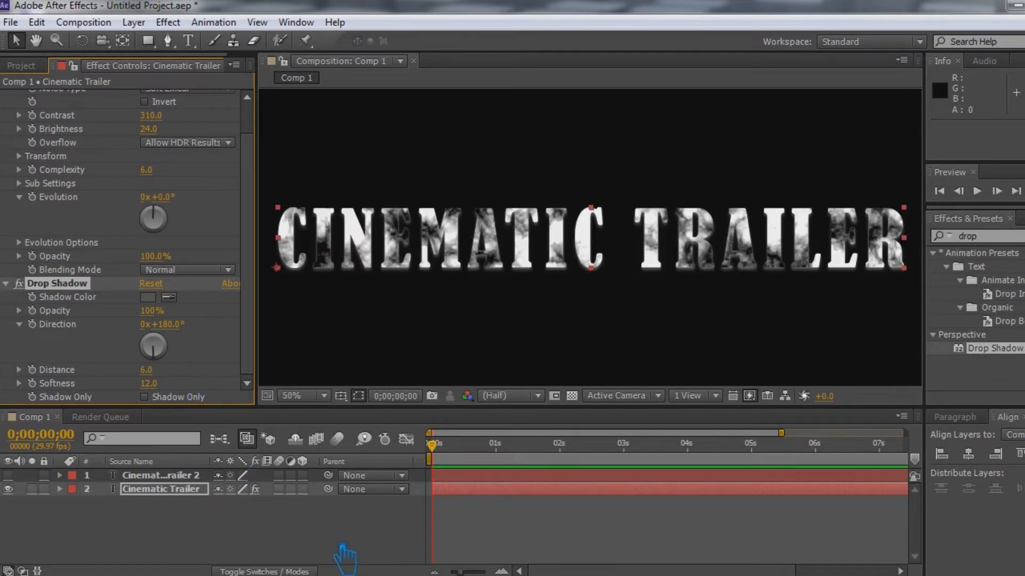
pyautogui.click(342, 545)
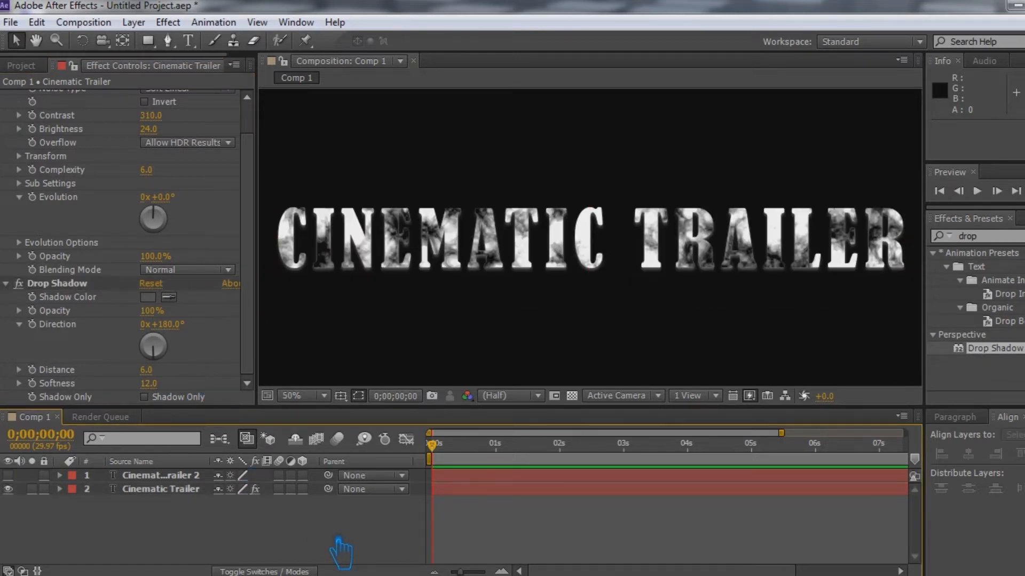
pyautogui.click(320, 396)
pyautogui.click(355, 299)
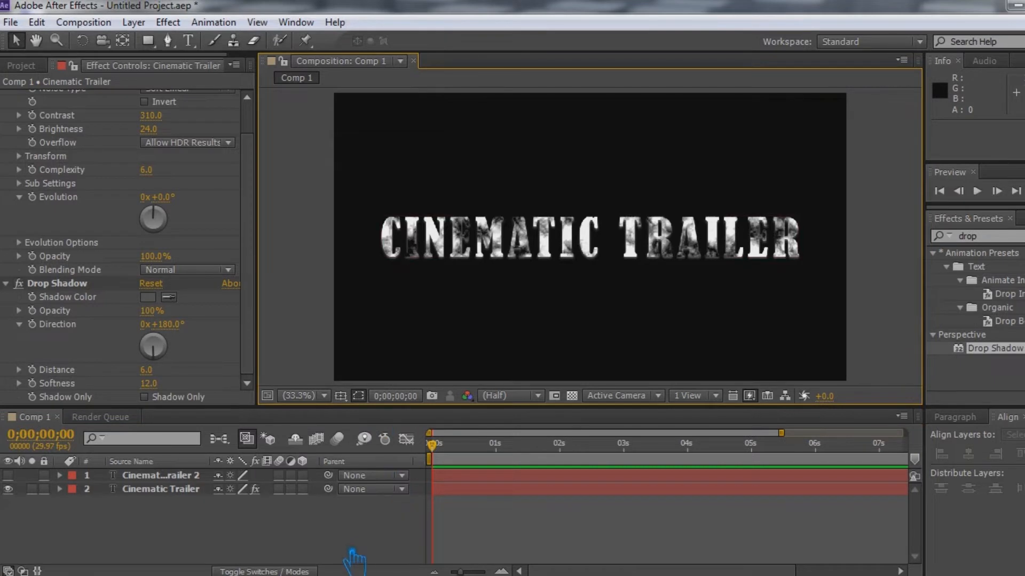
pyautogui.click(171, 490)
pyautogui.click(172, 534)
pyautogui.hotkey('ctrl', 's')
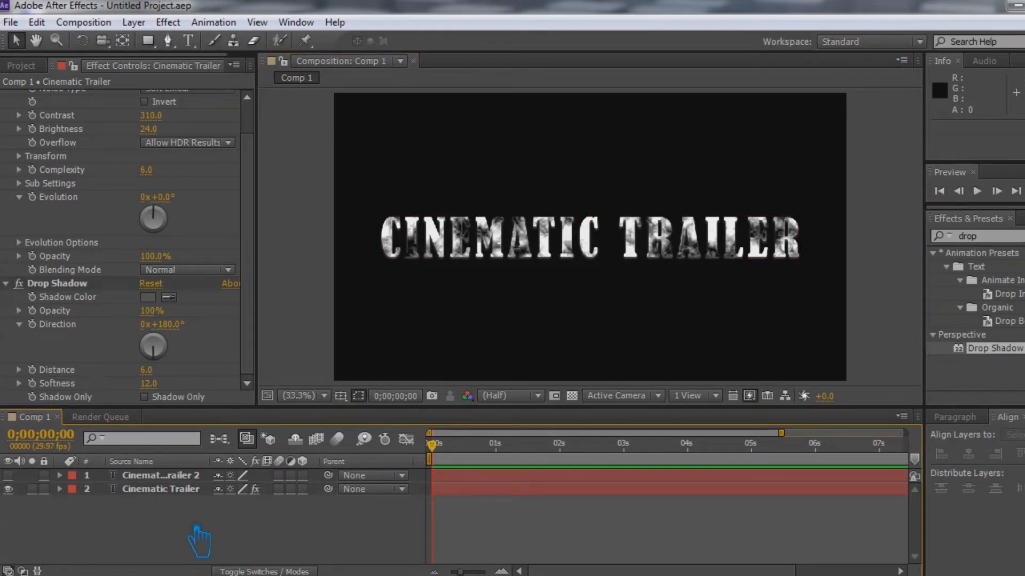
# Step: Create a new 1920 × 1080 px dark grey solid layer named Effects
pyautogui.rightClick(197, 528)
pyautogui.moveTo(267, 347)
pyautogui.click(483, 337)
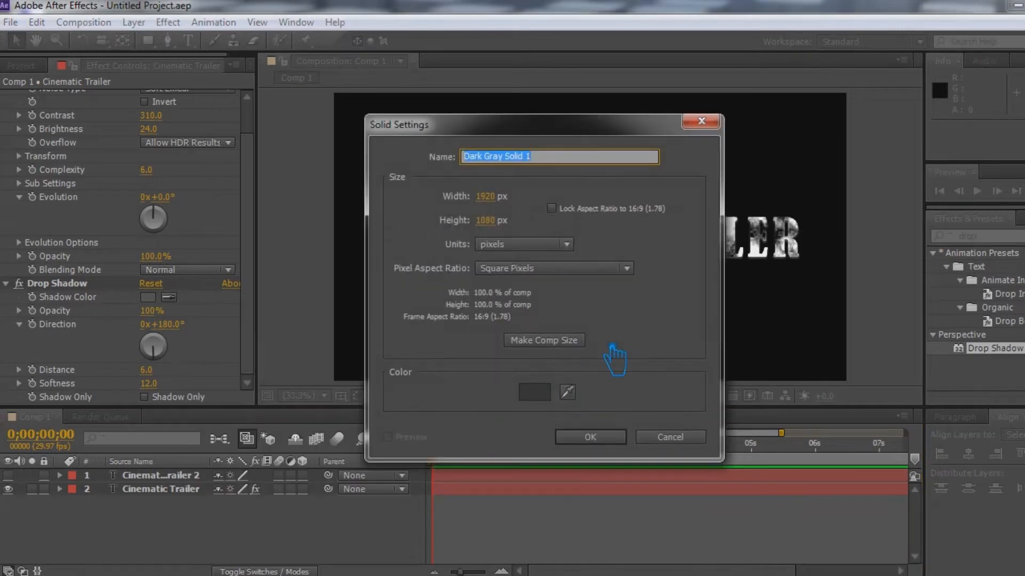
pyautogui.write('Effects')
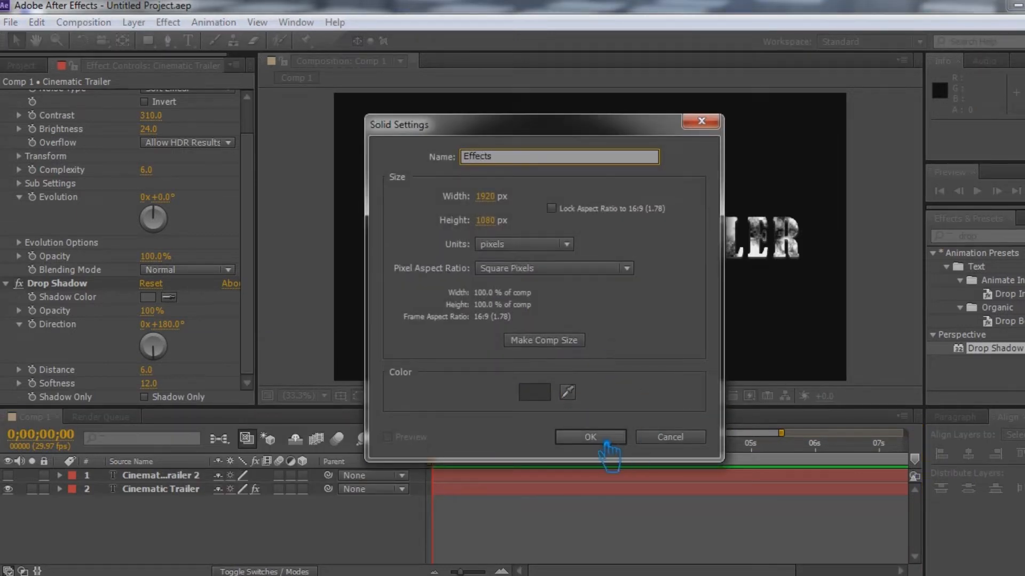
pyautogui.click(608, 438)
# Step: Find Video Copilot's Saber effect and apply it to the Effects solid
pyautogui.click(1012, 236)
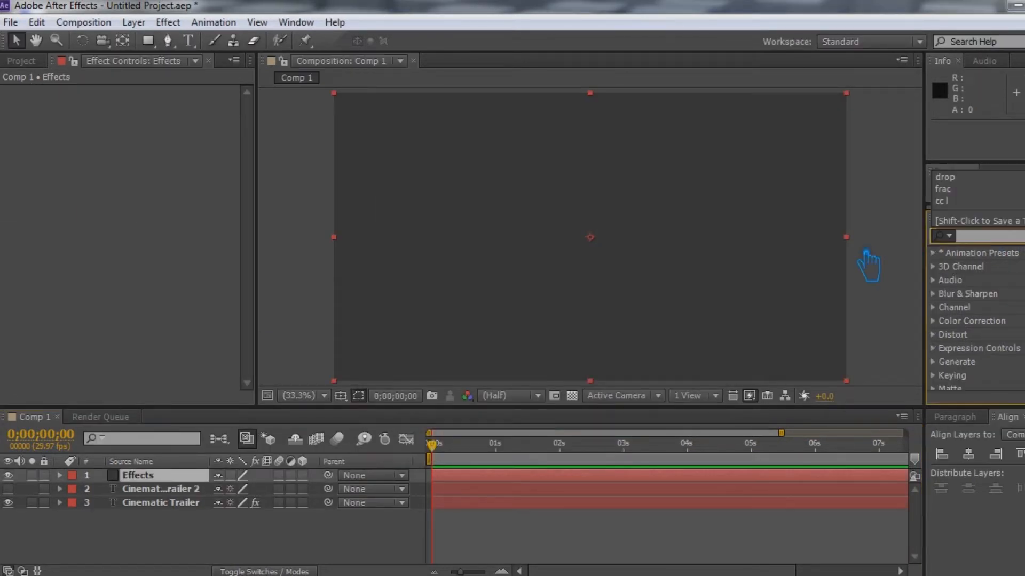
pyautogui.click(167, 22)
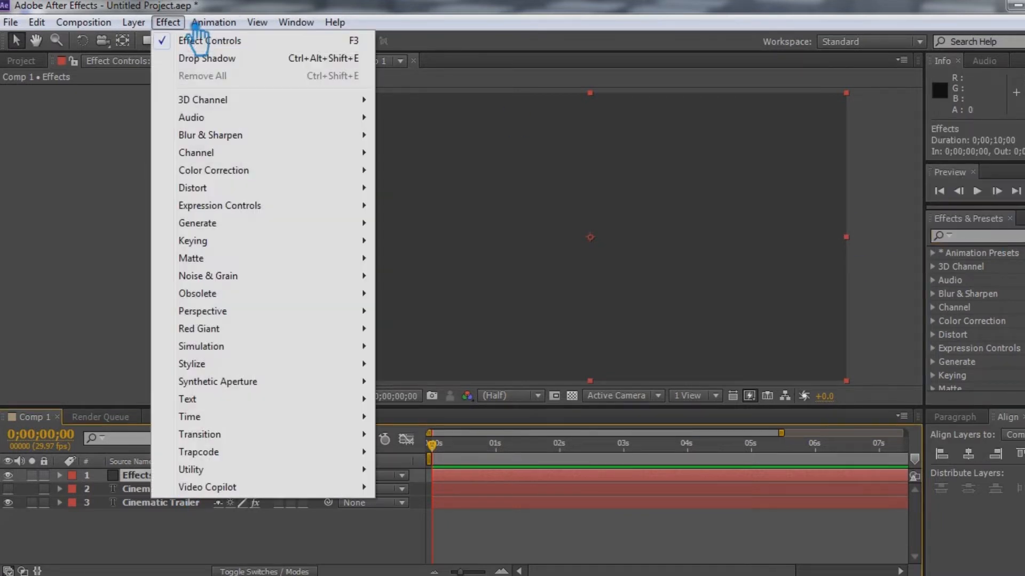
pyautogui.moveTo(256, 487)
pyautogui.click(987, 236)
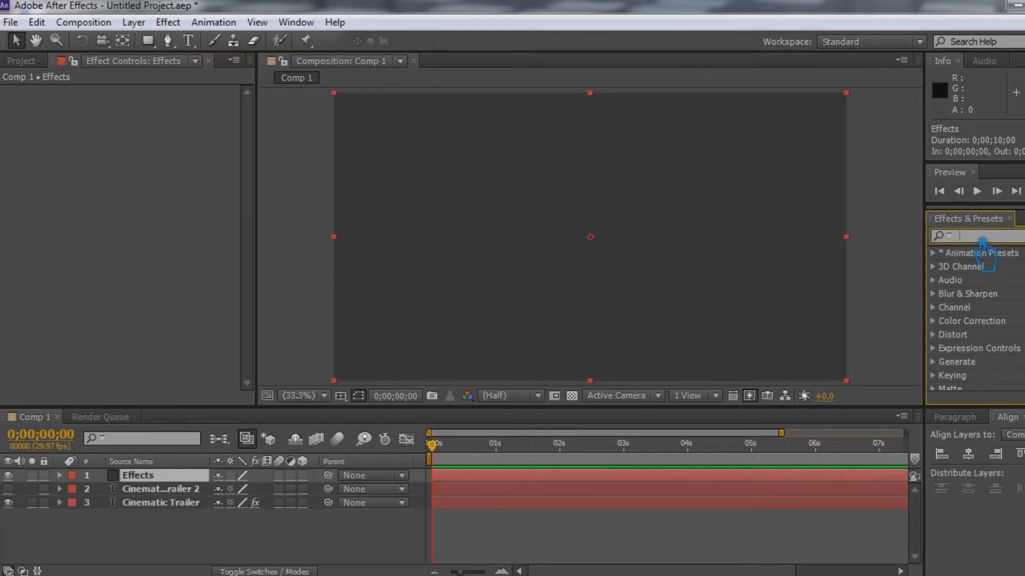
pyautogui.write('sab')
pyautogui.click(990, 266)
pyautogui.click(160, 476)
pyautogui.click(174, 22)
pyautogui.moveTo(217, 487)
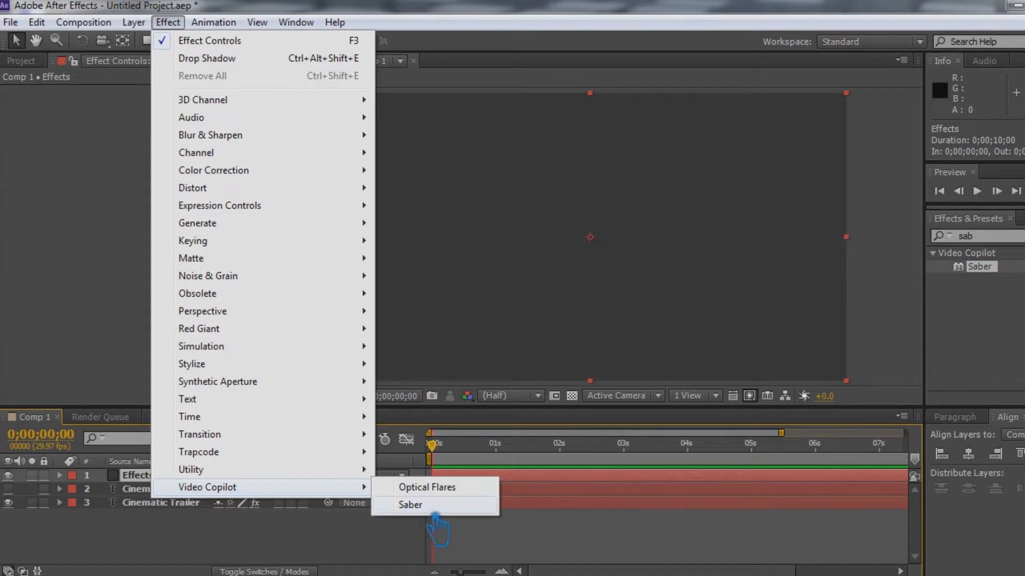
pyautogui.click(410, 505)
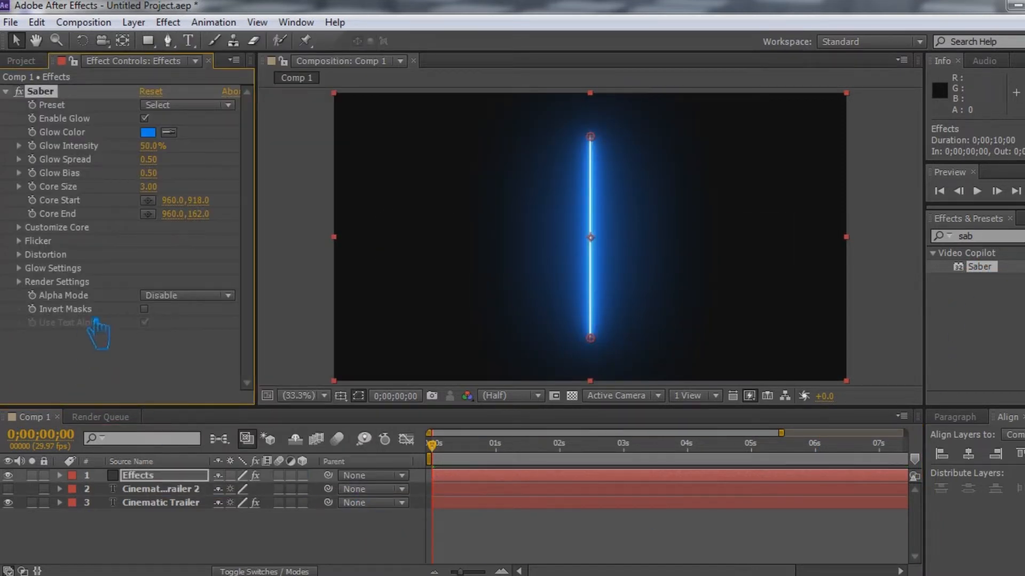
# Step: Change the Saber glow colour to green 42FF00
pyautogui.click(148, 132)
pyautogui.moveTo(594, 305); pyautogui.dragTo(593, 340)
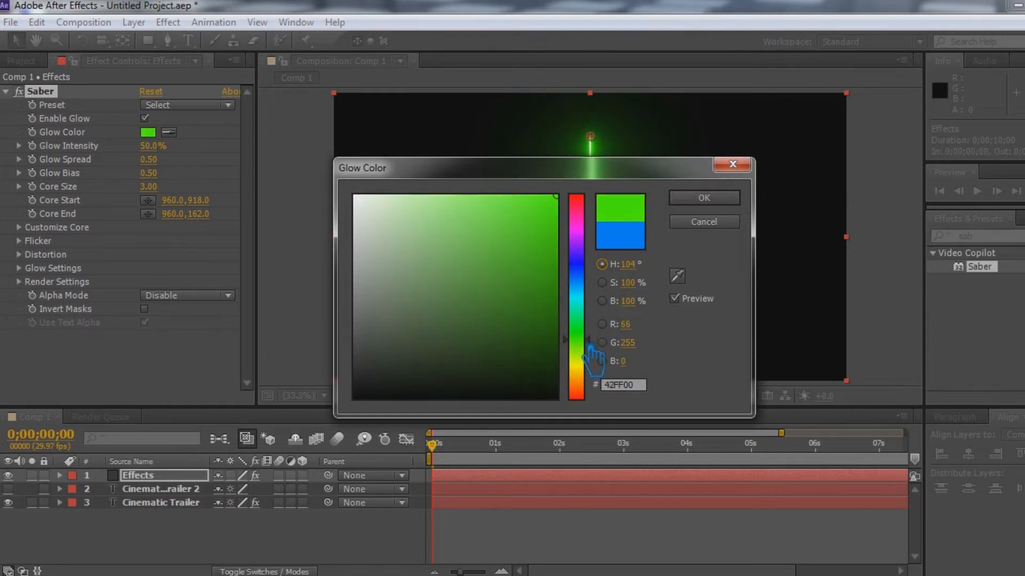
pyautogui.click(702, 199)
# Step: Customize the Saber core to use the Text Layer core type with the Cinematic Trailer layer as its text
pyautogui.click(42, 228)
pyautogui.click(189, 235)
pyautogui.click(182, 285)
pyautogui.click(192, 248)
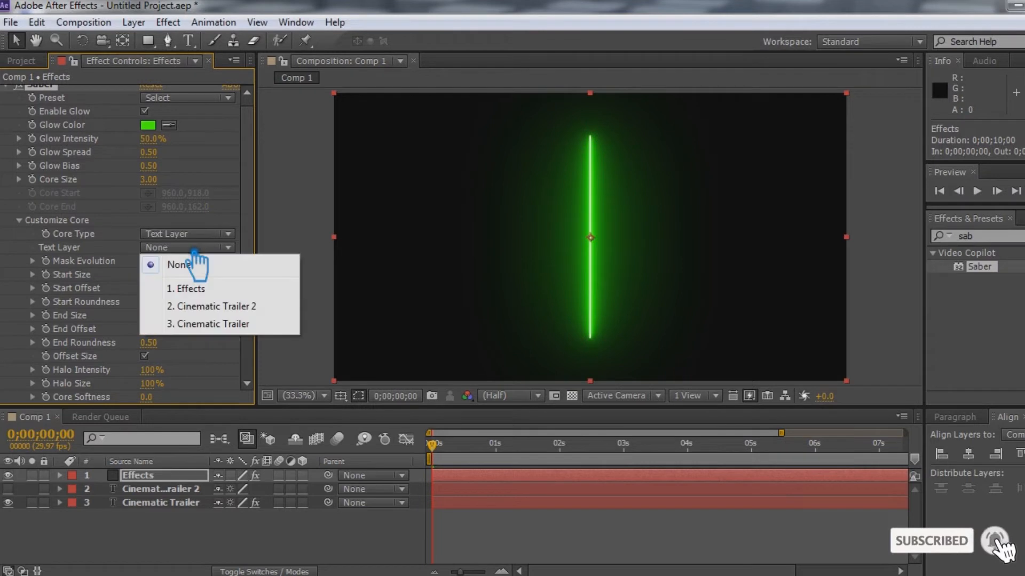
pyautogui.click(237, 325)
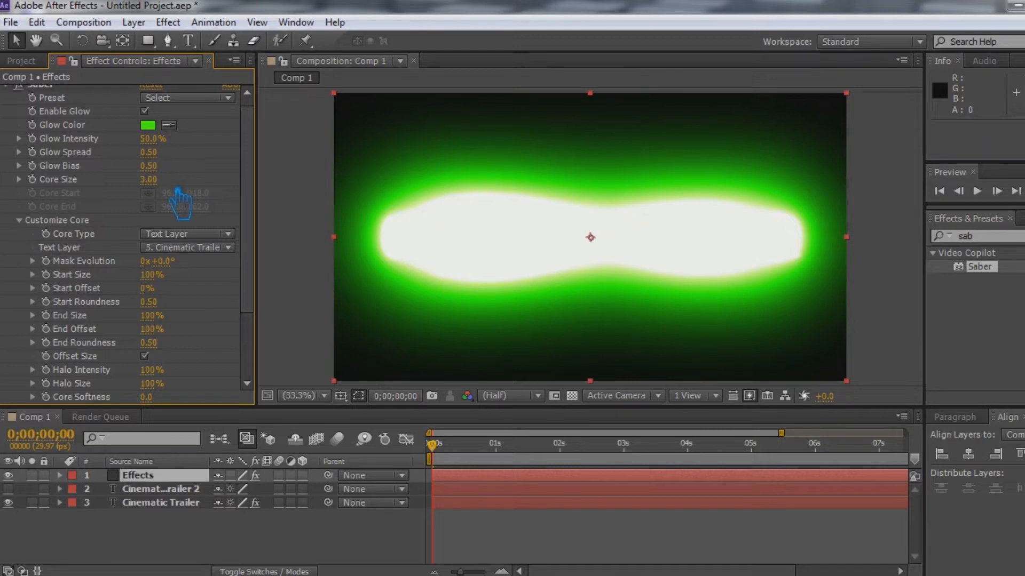
# Step: Set the Saber core size to 1 and deselect the Effects layer
pyautogui.moveTo(166, 187); pyautogui.dragTo(159, 191)
pyautogui.moveTo(156, 189); pyautogui.dragTo(156, 189)
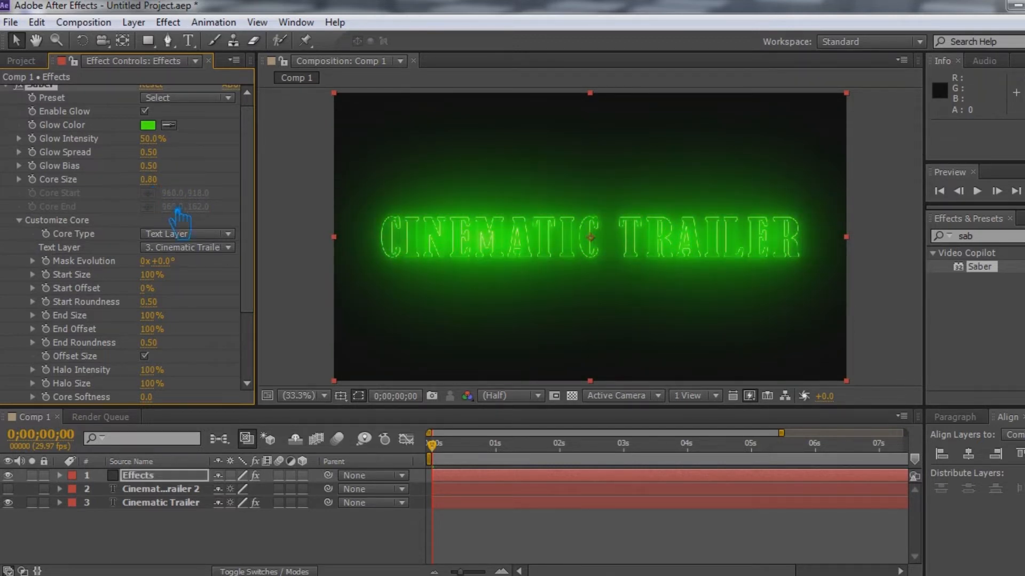
pyautogui.click(149, 180)
pyautogui.write('1')
pyautogui.press('Return')
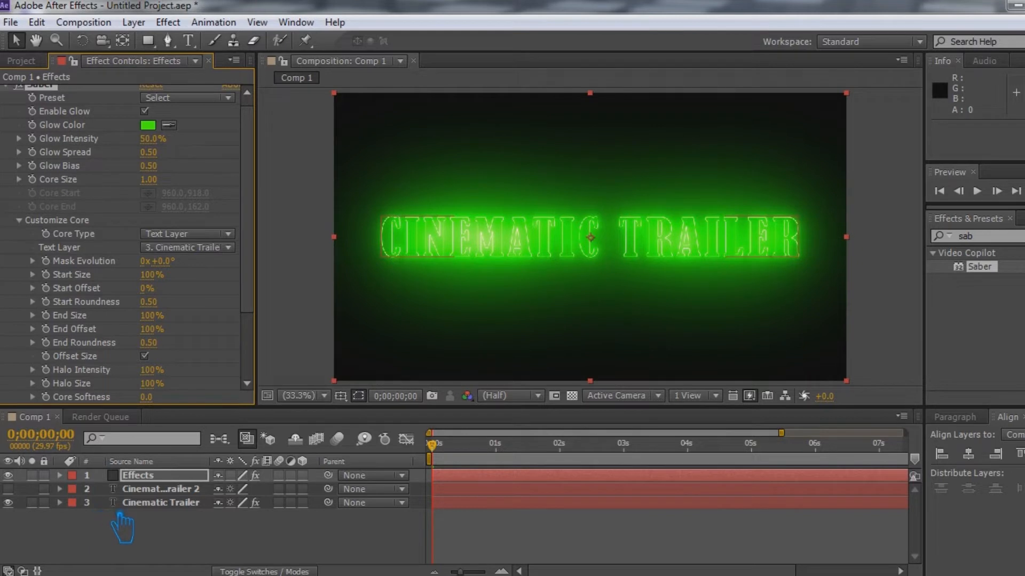
pyautogui.click(191, 544)
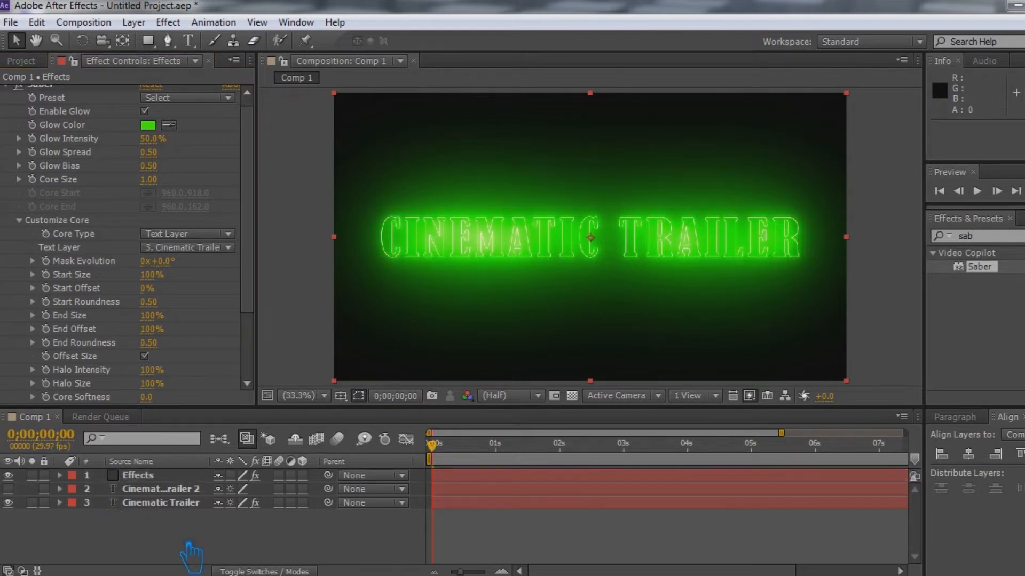
# Step: Show the Cinematic Trailer 2 layer and try placing it below the Cinematic Trailer layer
pyautogui.click(160, 489)
pyautogui.click(8, 488)
pyautogui.moveTo(160, 490); pyautogui.dragTo(166, 517)
pyautogui.click(155, 475)
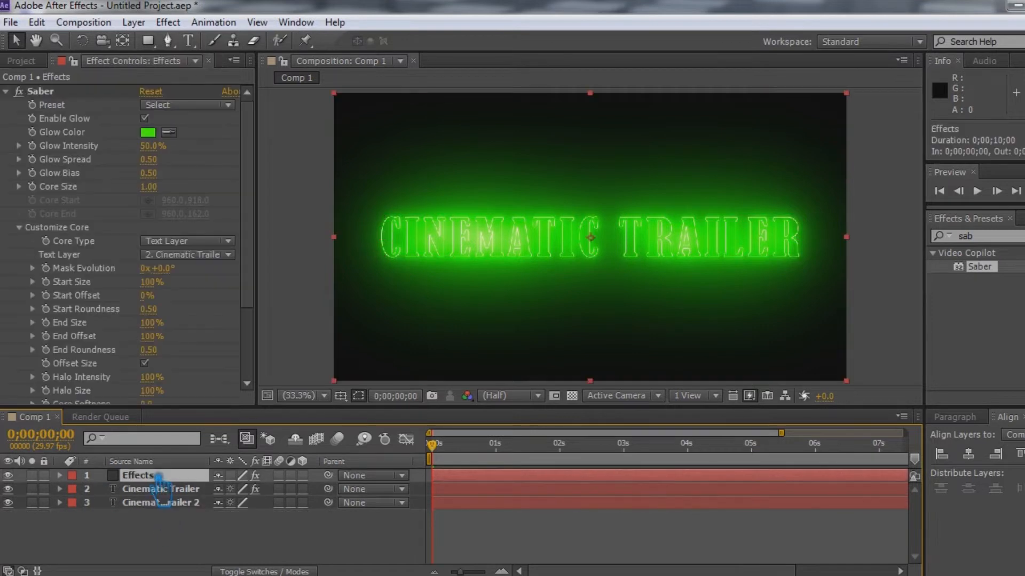
# Step: Try the Add blending mode on the Effects layer and hide the Cinematic Trailer 2 layer
pyautogui.scroll(-4, 204, 300)
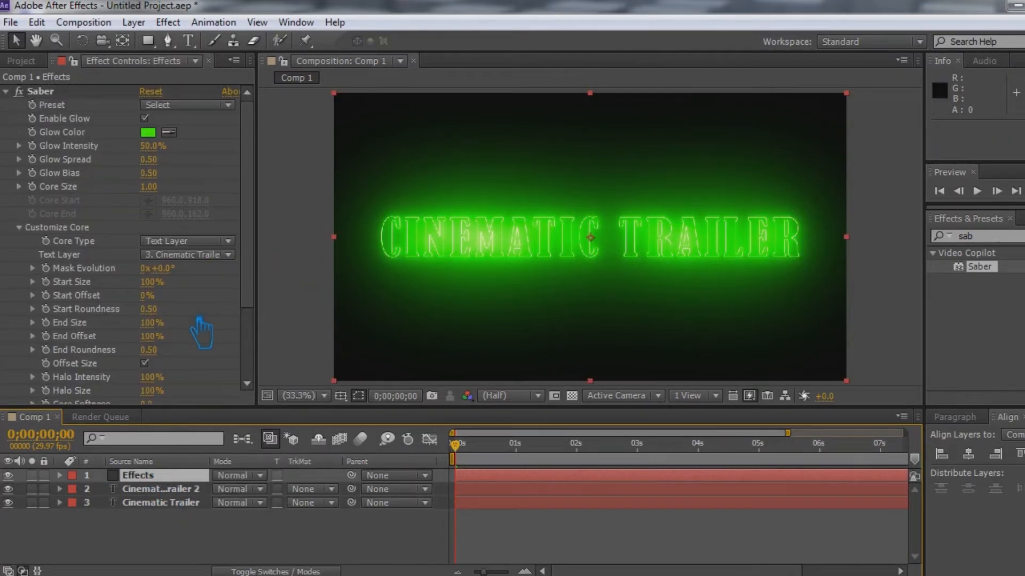
pyautogui.scroll(-1, 201, 342)
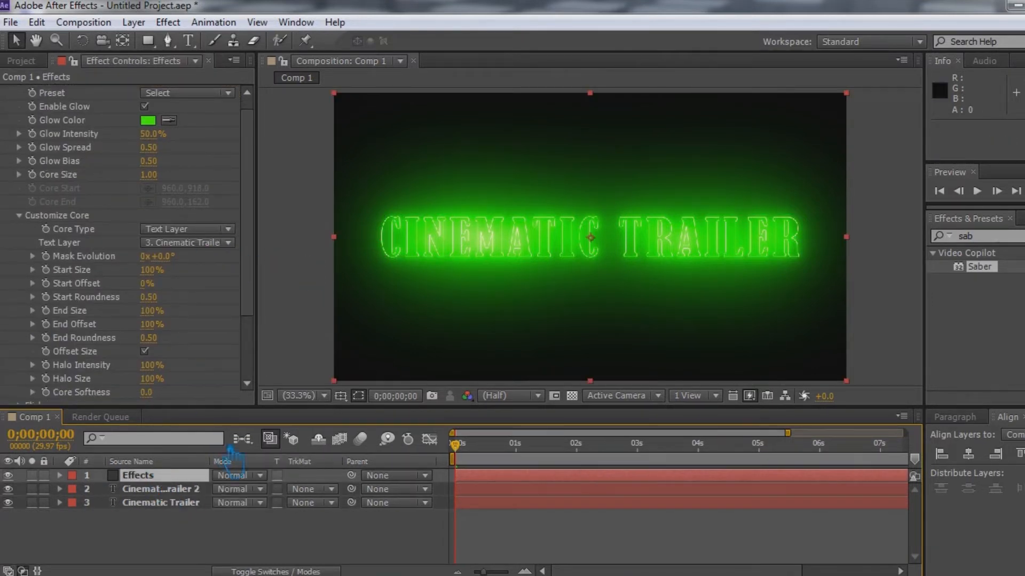
pyautogui.click(270, 489)
pyautogui.click(320, 229)
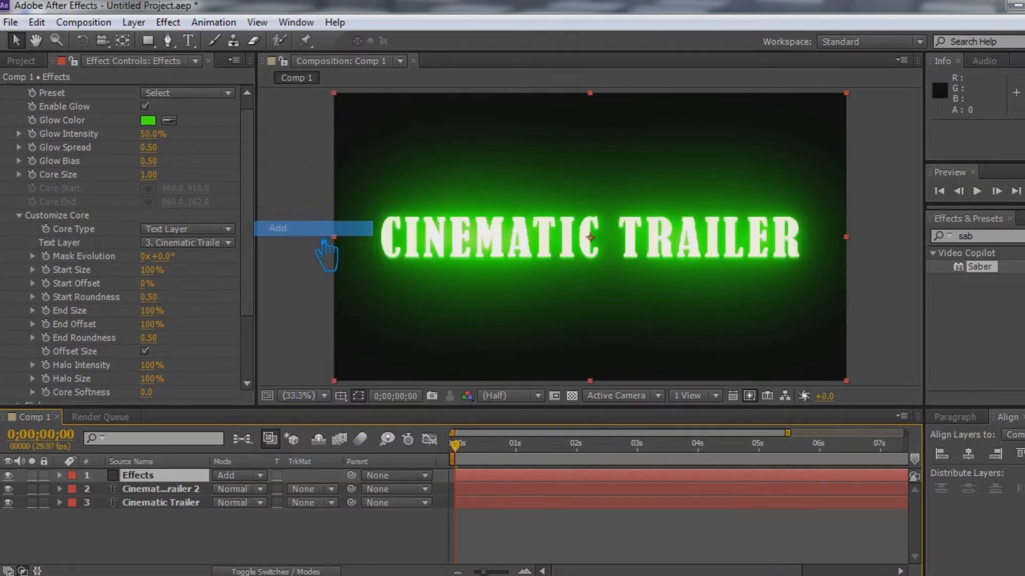
pyautogui.click(8, 489)
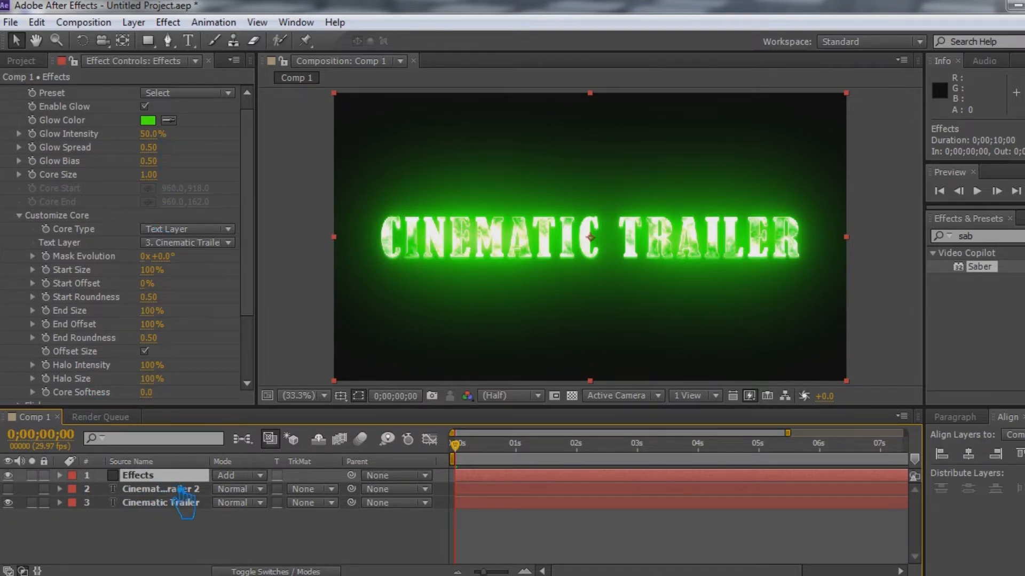
# Step: Set the Saber core's Start Size to 0% and the Effects layer's blending mode to Normal
pyautogui.scroll(-1, 193, 318)
pyautogui.scroll(-1, 195, 336)
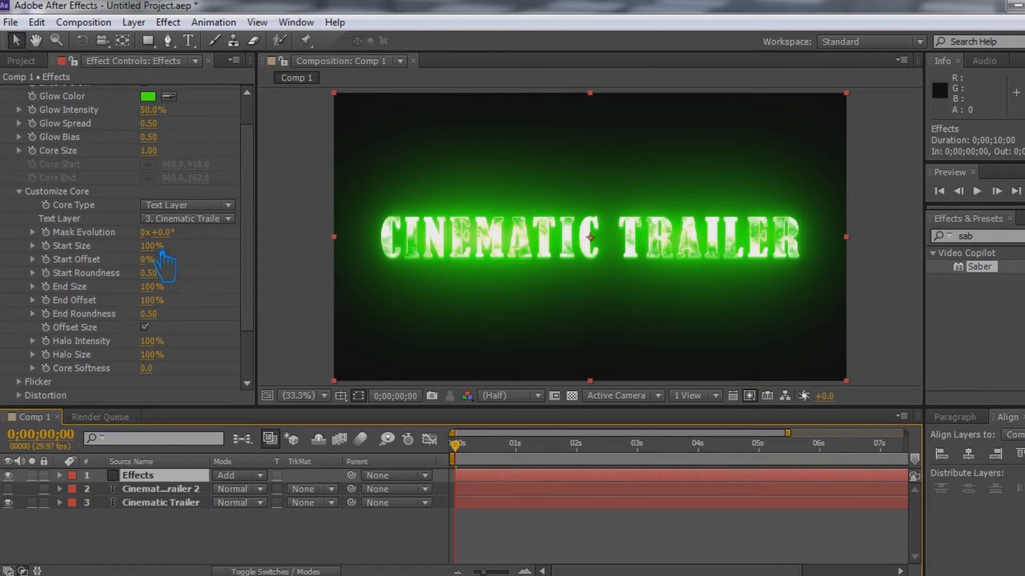
pyautogui.moveTo(165, 252); pyautogui.dragTo(12, 276)
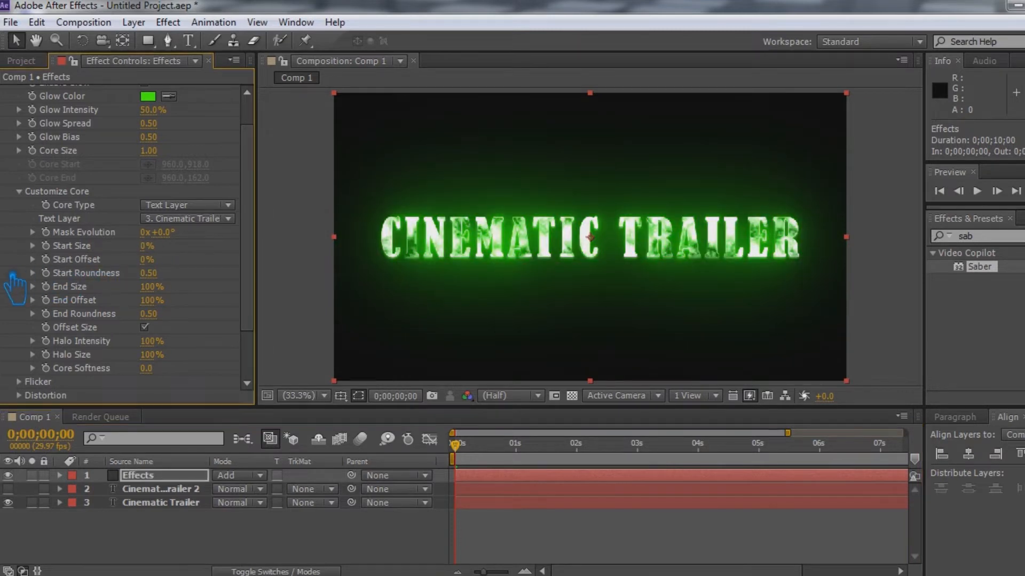
pyautogui.click(261, 475)
pyautogui.click(275, 78)
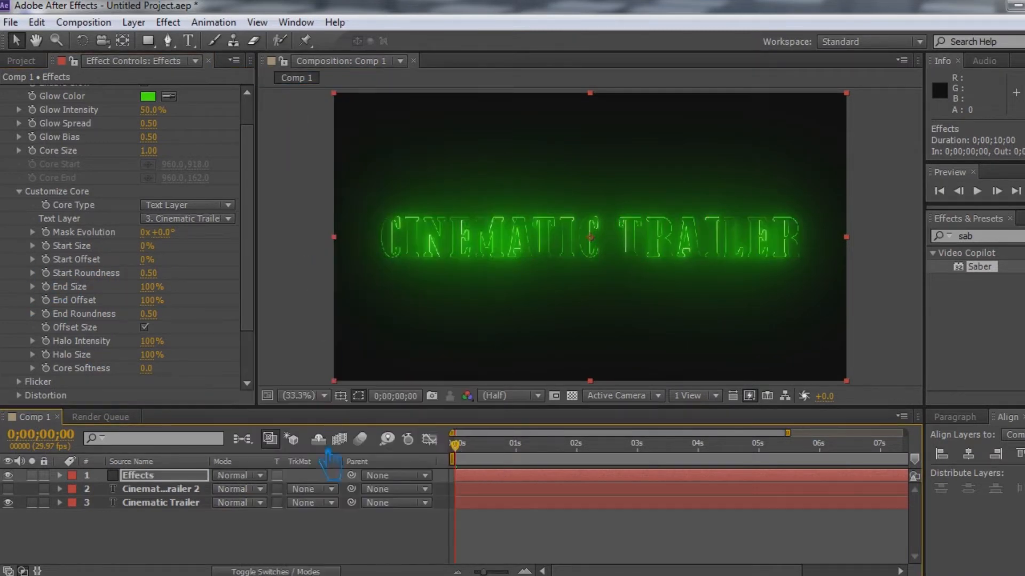
# Step: Set the Saber core size to 2, the glow bias to 0.3 and the glow spread to 0.3
pyautogui.click(154, 151)
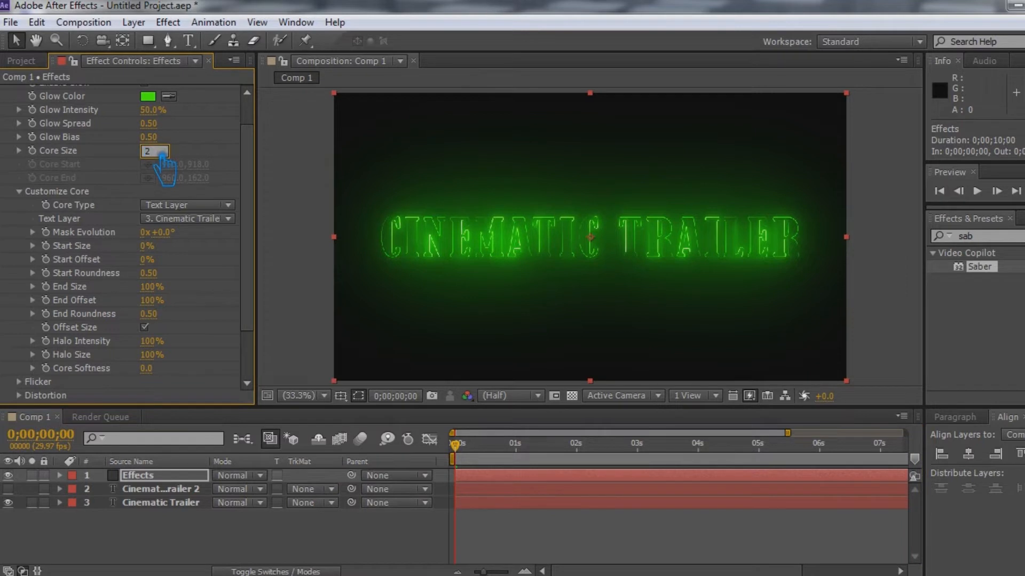
pyautogui.press('Return')
pyautogui.click(153, 138)
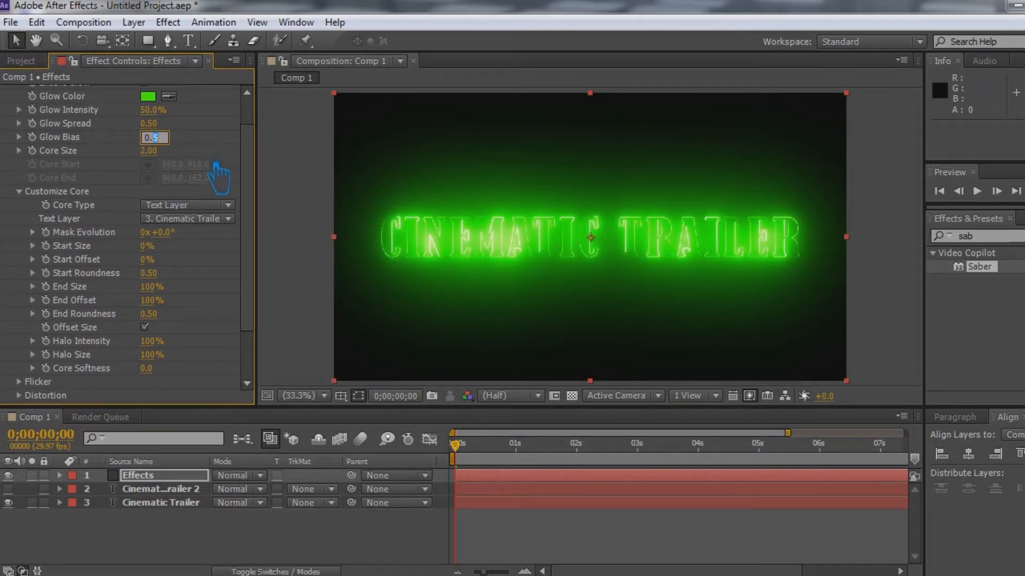
pyautogui.write('0.3')
pyautogui.click(149, 123)
pyautogui.write('0.3')
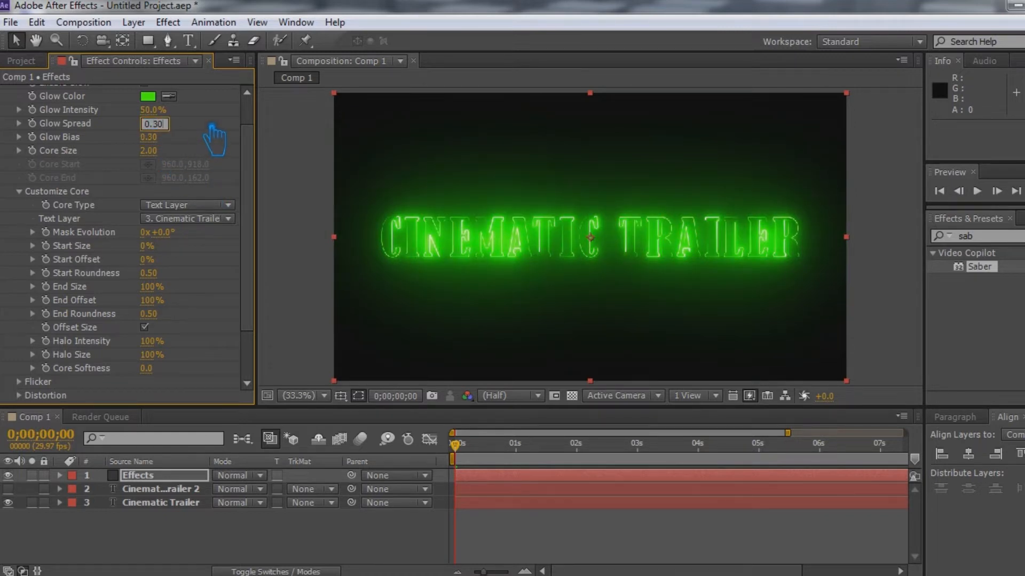
pyautogui.press('Return')
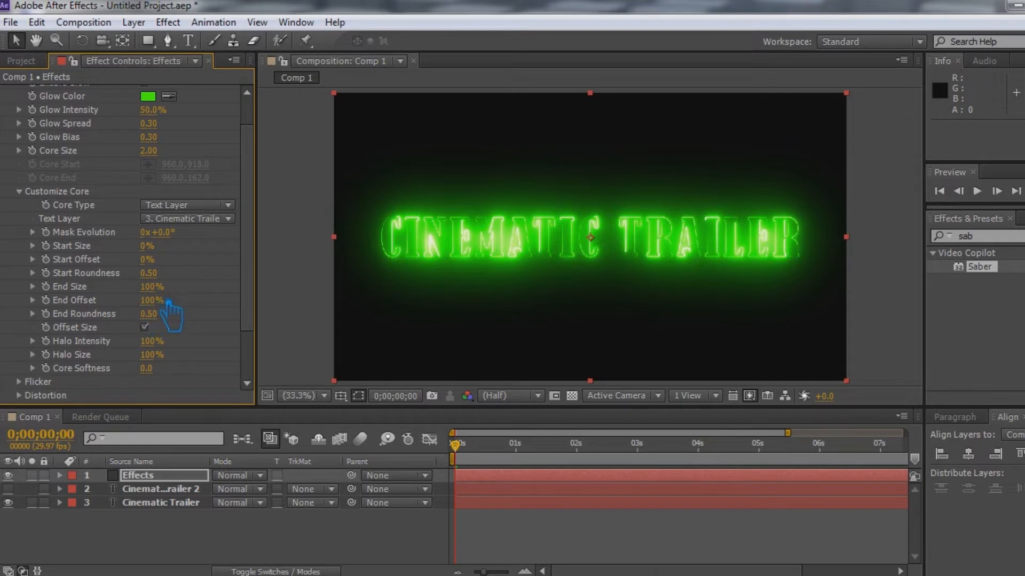
# Step: Set the Saber effect's Core Size to 1 and its core End Offset to 0%
pyautogui.moveTo(149, 300); pyautogui.dragTo(191, 316)
pyautogui.click(152, 151)
pyautogui.write('1')
pyautogui.press('Return')
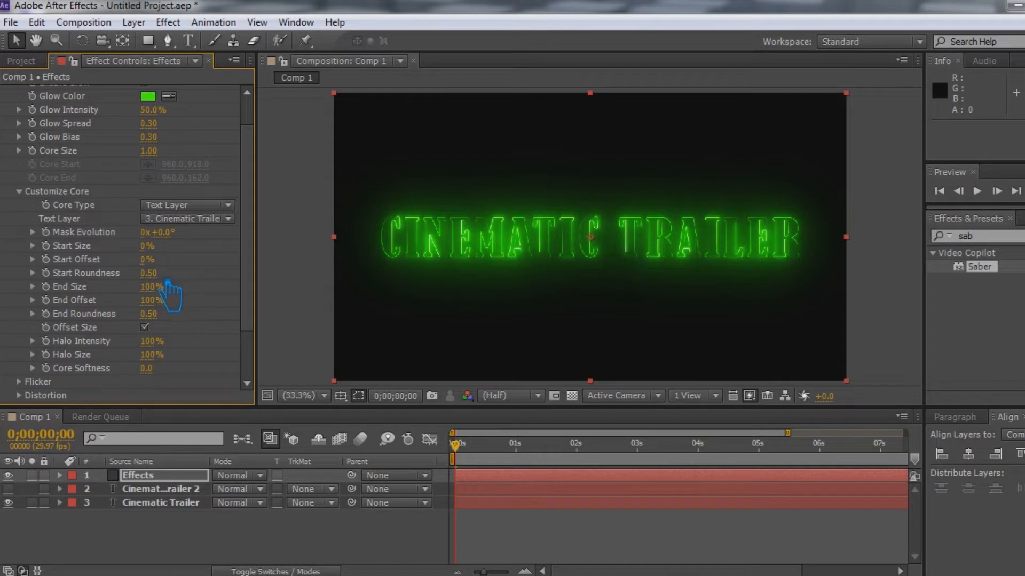
pyautogui.moveTo(148, 260)
pyautogui.mouseDown()
pyautogui.moveTo(228, 260)
pyautogui.moveTo(161, 265)
pyautogui.mouseUp()
pyautogui.moveTo(160, 302); pyautogui.dragTo(79, 314)
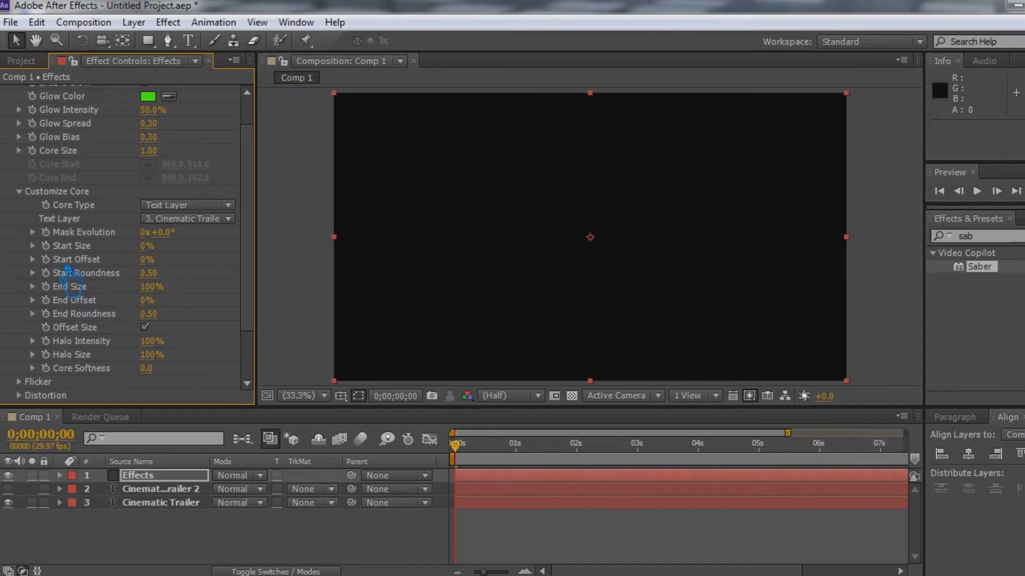
# Step: Animate the Saber core's Start Offset from 0% at the composition's start to 15% at 0;00;02;00
pyautogui.press('space')
pyautogui.press('space')
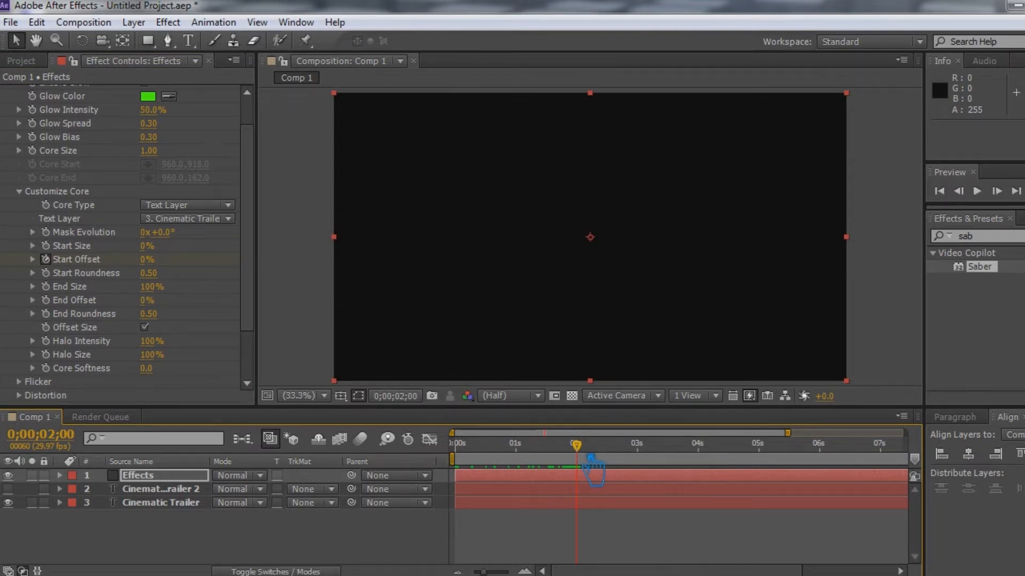
pyautogui.click(149, 260)
pyautogui.write('1')
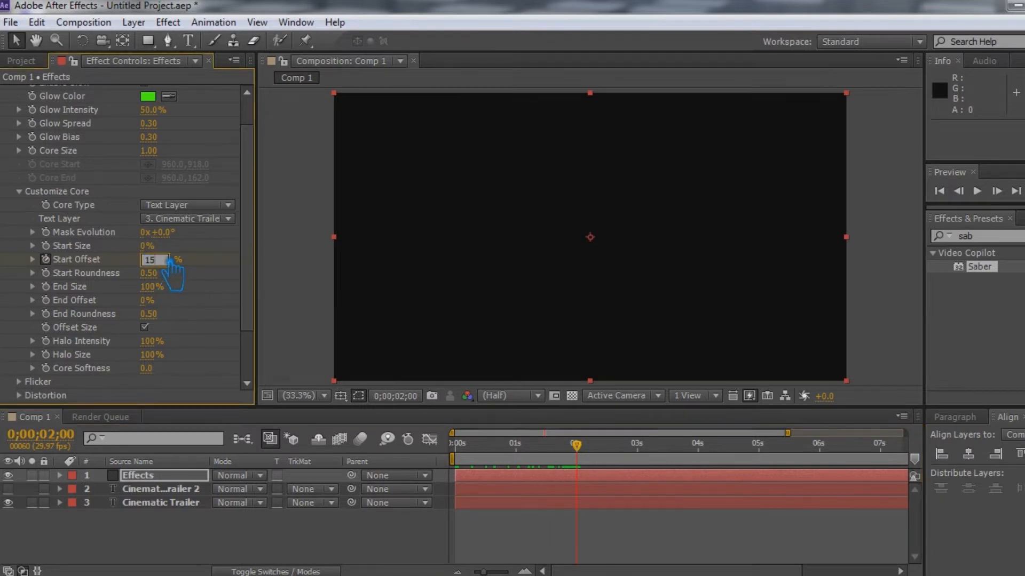
pyautogui.write('5')
pyautogui.press('Return')
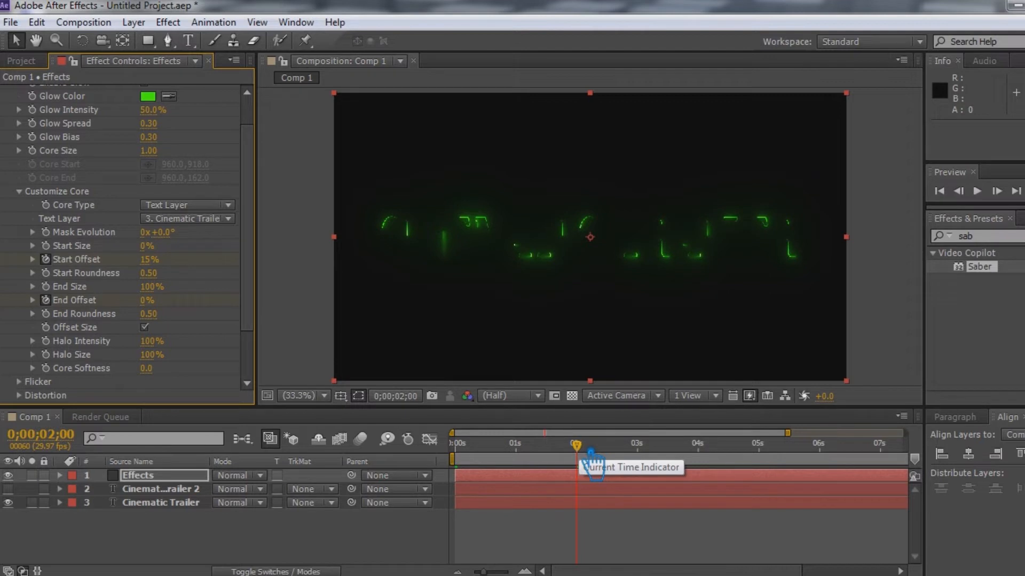
# Step: Animate the Saber core's End Offset from 0% at 0;00;02;00 to 15% at 0;00;04;00
pyautogui.moveTo(590, 453); pyautogui.dragTo(712, 462)
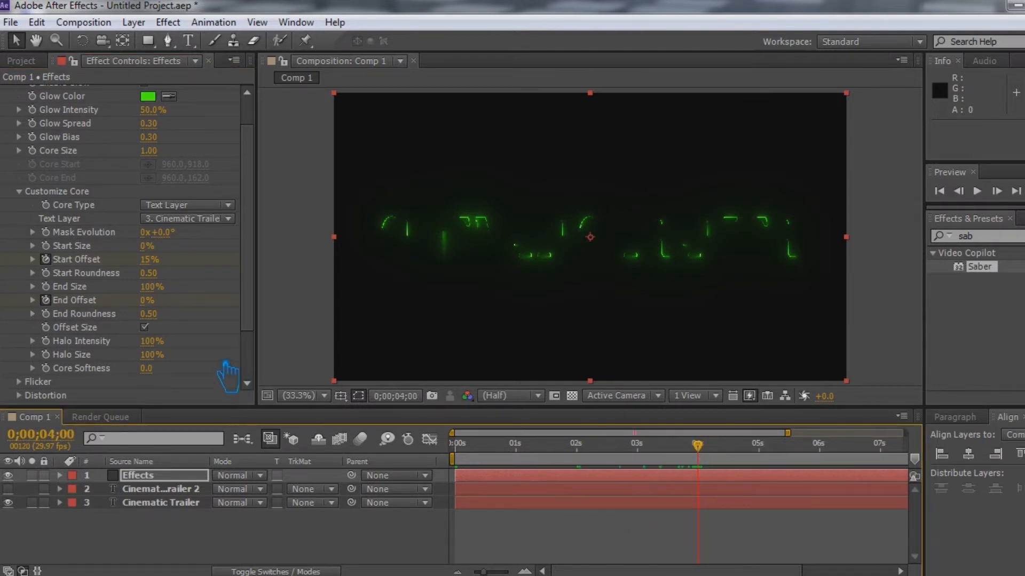
pyautogui.click(147, 300)
pyautogui.write('15')
pyautogui.press('Return')
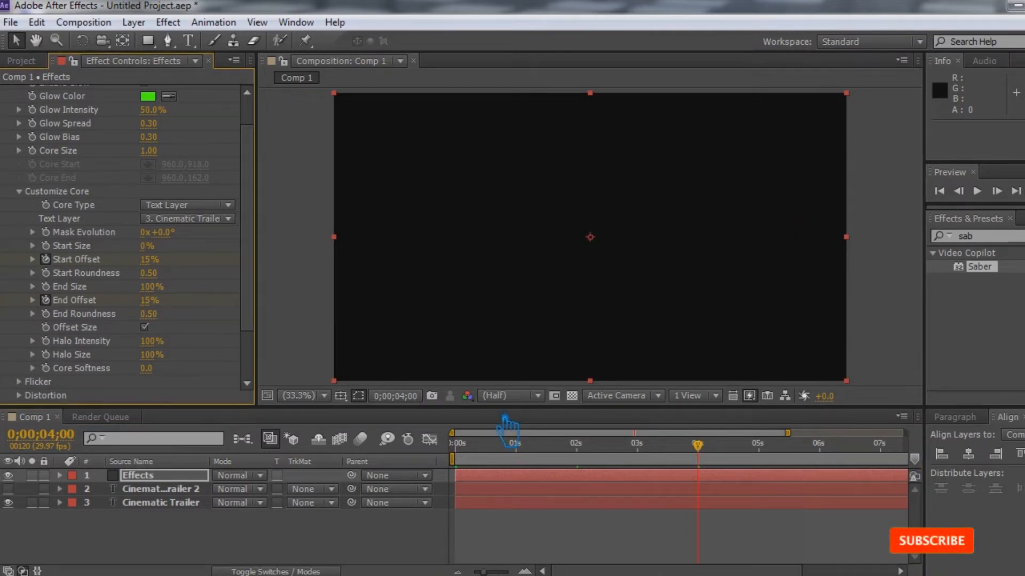
# Step: Set the Saber Core Size to 2 while viewing the outline at 0;00;02;29
pyautogui.moveTo(712, 459); pyautogui.dragTo(635, 458)
pyautogui.click(149, 151)
pyautogui.write('2')
pyautogui.press('Return')
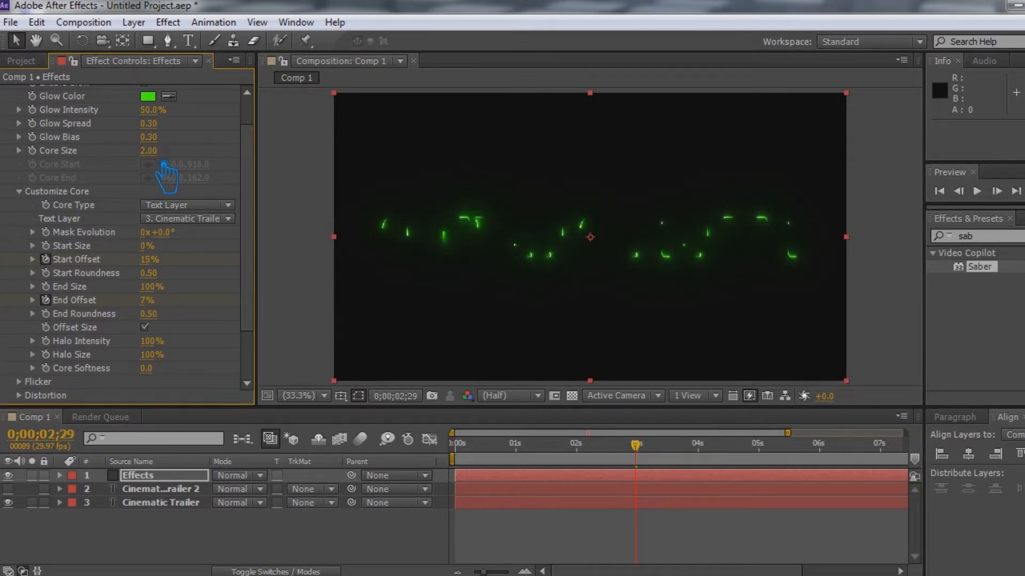
# Step: Change the Saber glow color to orange FF9600 and save the project
pyautogui.click(148, 96)
pyautogui.click(622, 384)
pyautogui.write('FF9600')
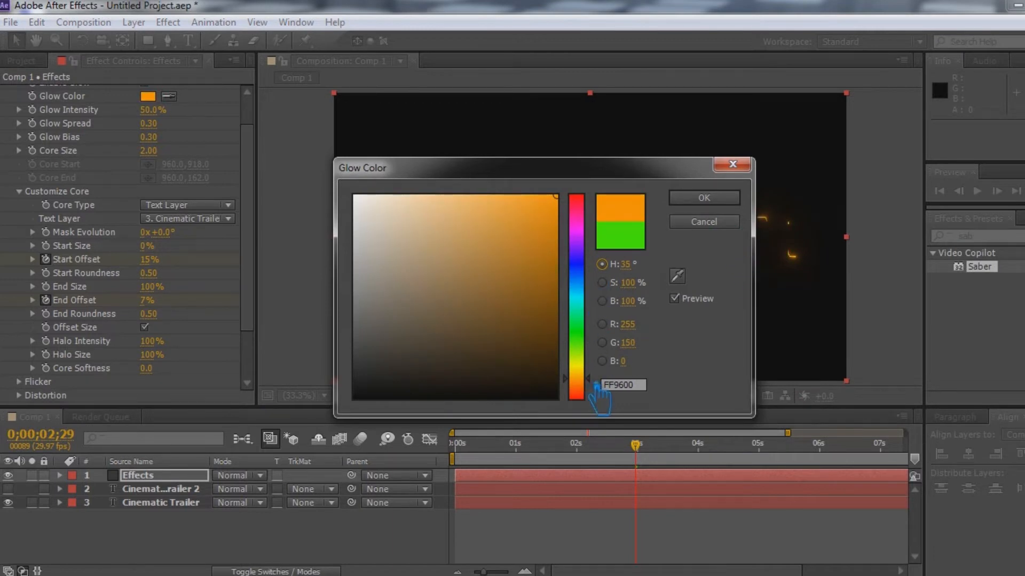
pyautogui.click(706, 199)
pyautogui.hotkey('ctrl', 's')
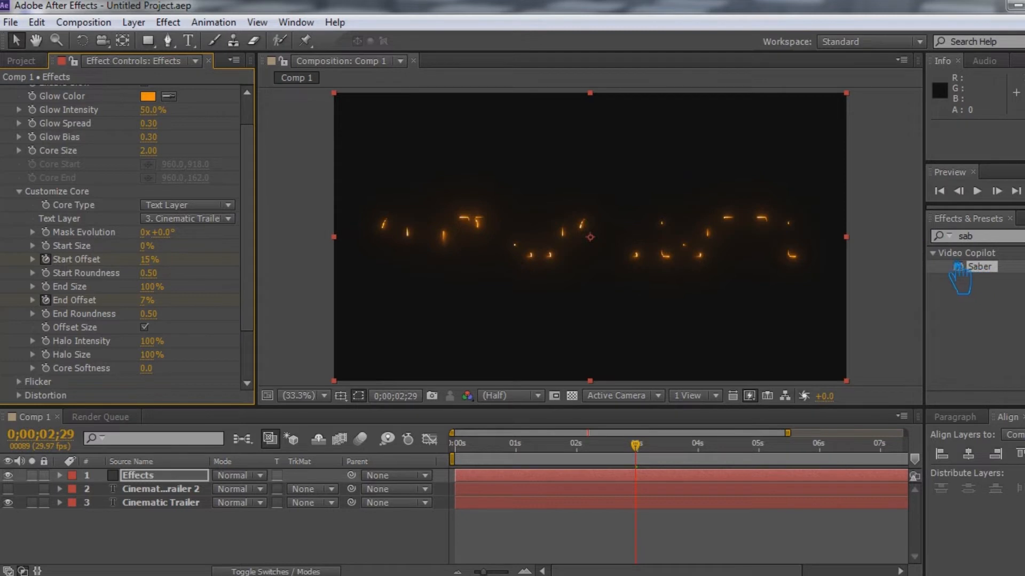
pyautogui.moveTo(634, 478); pyautogui.dragTo(469, 462)
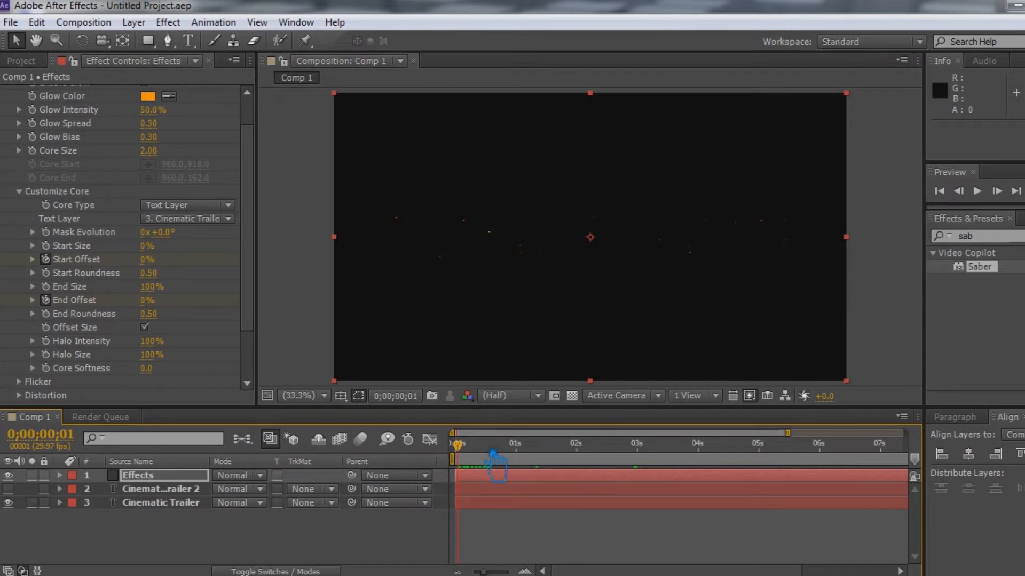
pyautogui.click(507, 474)
pyautogui.click(465, 449)
pyautogui.click(46, 232)
pyautogui.moveTo(470, 458); pyautogui.dragTo(698, 457)
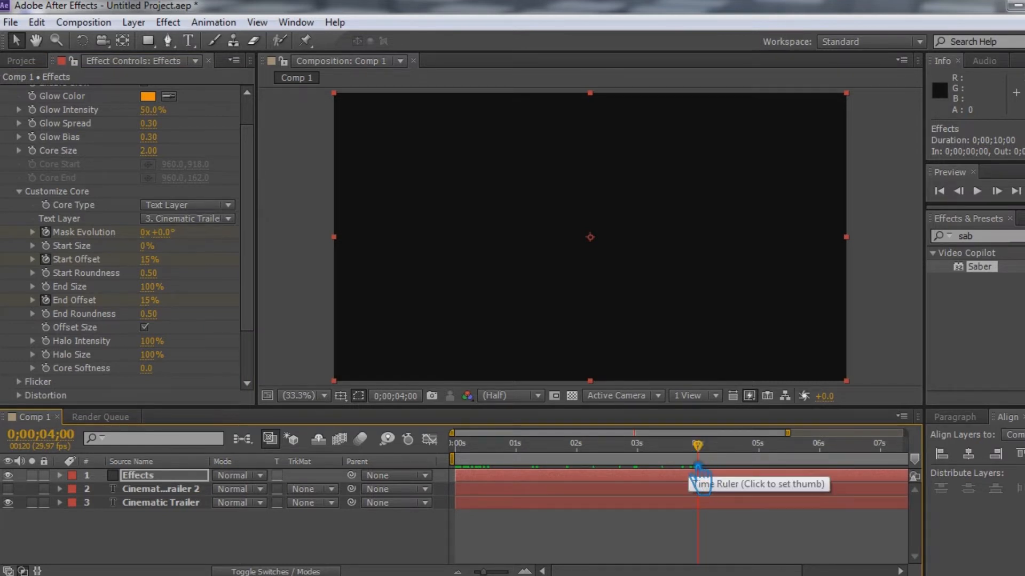
pyautogui.moveTo(697, 466); pyautogui.dragTo(457, 455)
pyautogui.click(46, 232)
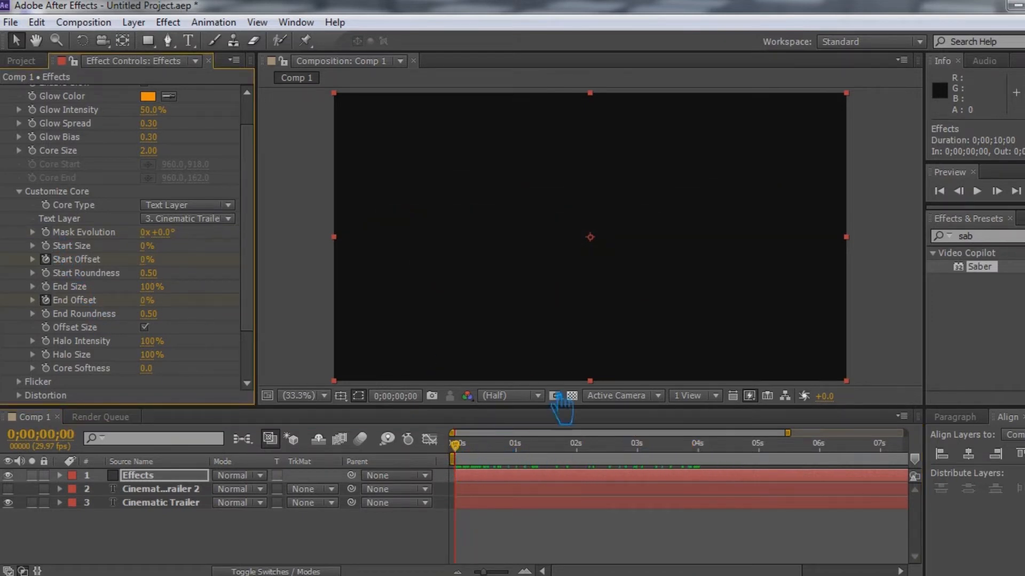
# Step: Animate the Saber core's Mask Evolution from 0° near the composition's start to 300° at 0;00;04;01
pyautogui.moveTo(472, 452); pyautogui.dragTo(717, 469)
pyautogui.click(46, 232)
pyautogui.click(161, 233)
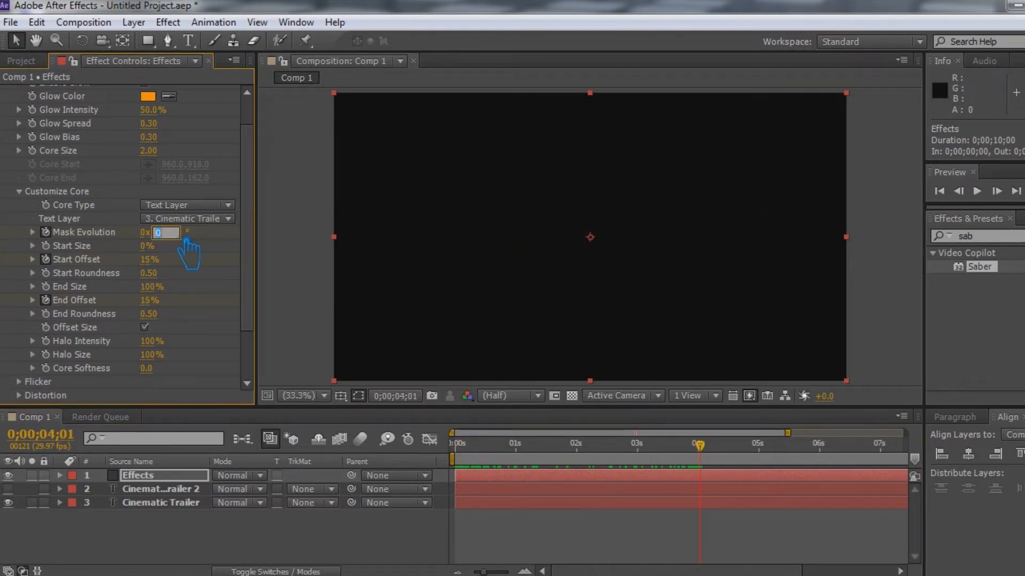
pyautogui.write('300')
pyautogui.press('Return')
pyautogui.moveTo(698, 446); pyautogui.dragTo(460, 459)
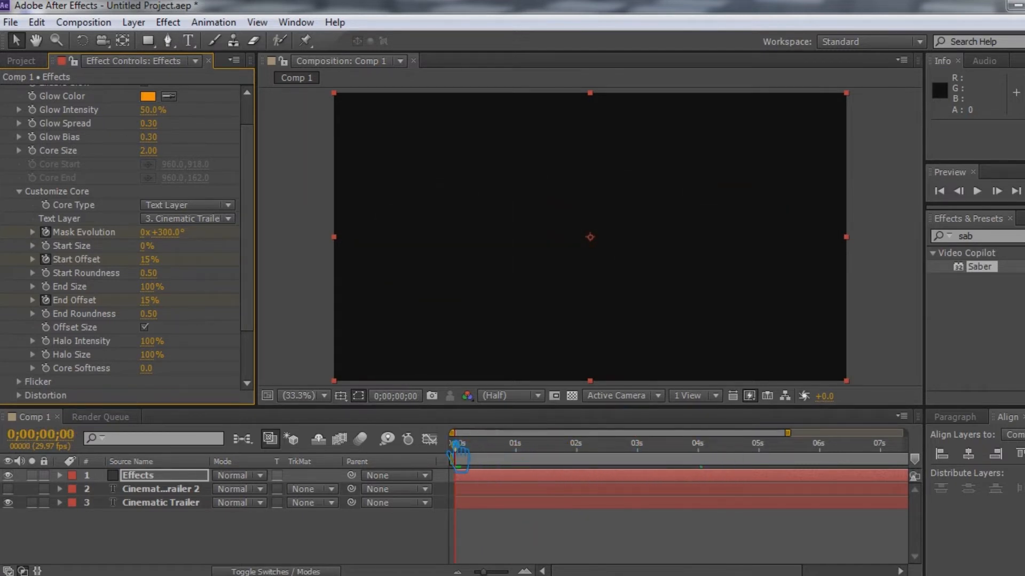
# Step: Set the Effects layer's blending mode to Add, save the project and play a RAM preview
pyautogui.click(260, 475)
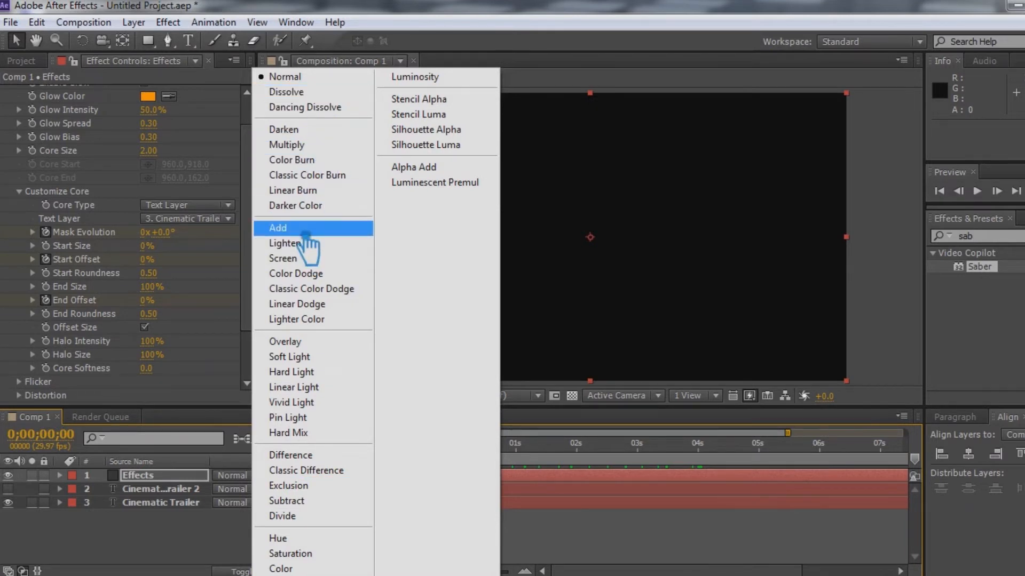
pyautogui.click(289, 228)
pyautogui.click(49, 516)
pyautogui.hotkey('ctrl', 's')
pyautogui.press('KP_0')
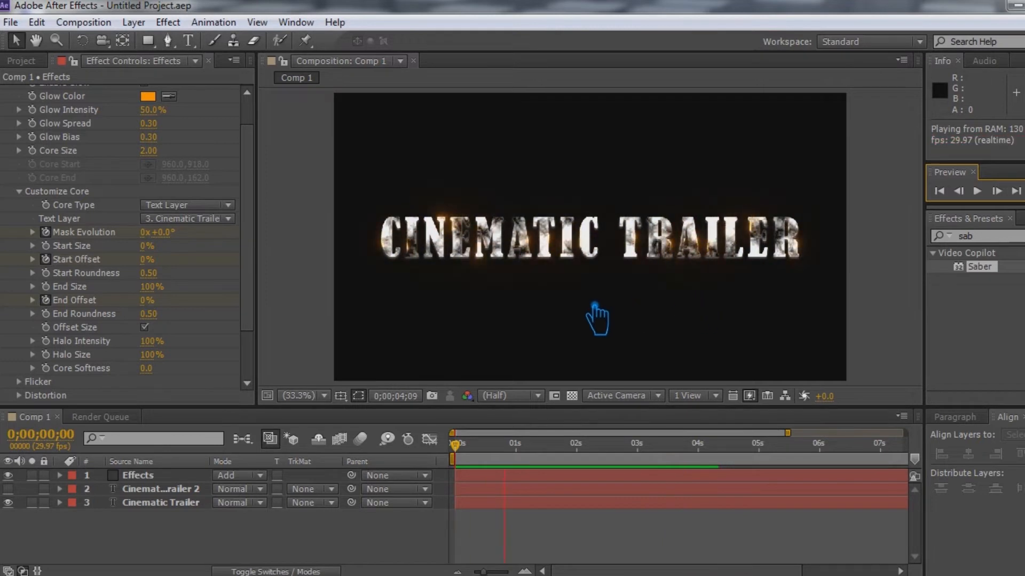
# Step: Increase the Saber Core Size to 3 and play a RAM preview of the title animation
pyautogui.click(170, 170)
pyautogui.click(149, 151)
pyautogui.write('3')
pyautogui.press('Return')
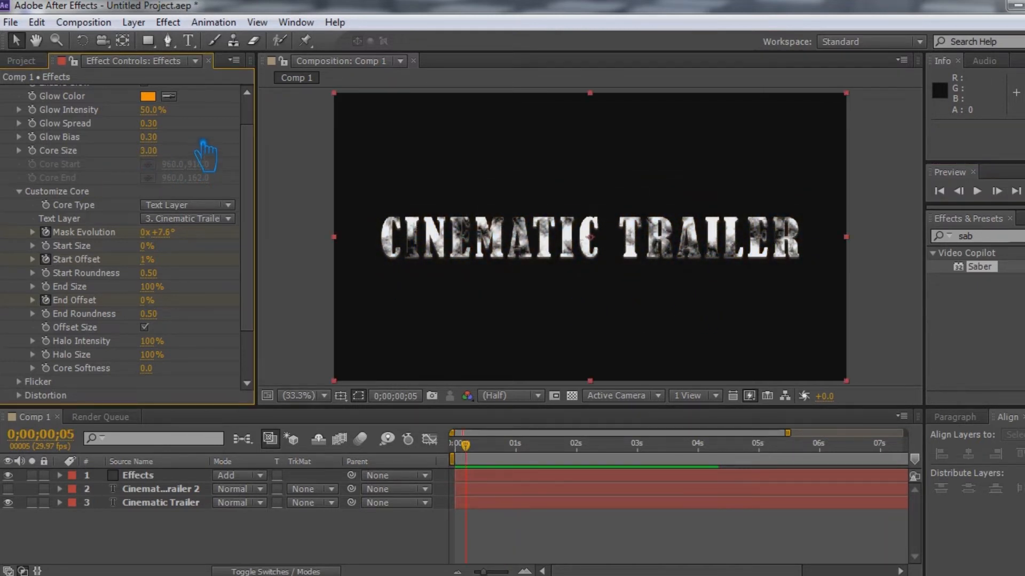
pyautogui.press('KP_0')
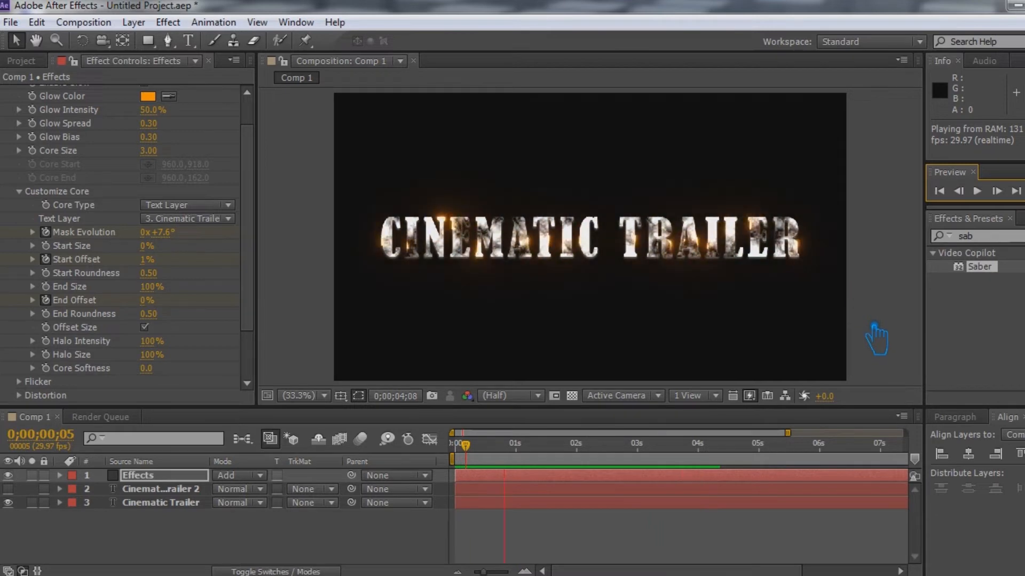
# Step: Create a new solid layer named Light above the Effects layer
pyautogui.rightClick(284, 538)
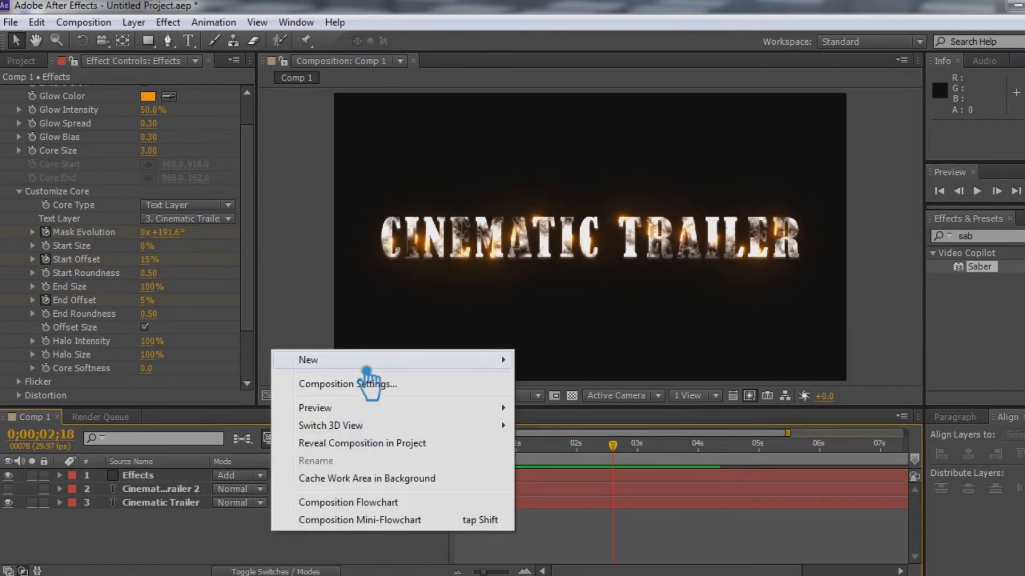
pyautogui.moveTo(431, 361)
pyautogui.click(586, 406)
pyautogui.write('Light')
pyautogui.click(612, 440)
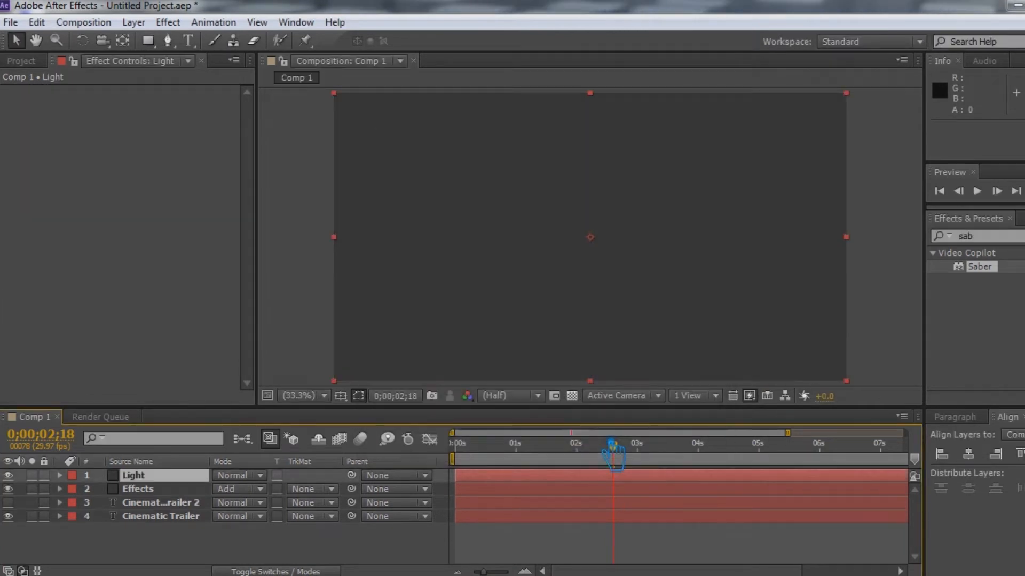
# Step: Find the Video Copilot Optical Flares effect and apply it to the Light layer
pyautogui.click(1012, 239)
pyautogui.press('BackSpace')
pyautogui.press('BackSpace')
pyautogui.press('BackSpace')
pyautogui.write('o')
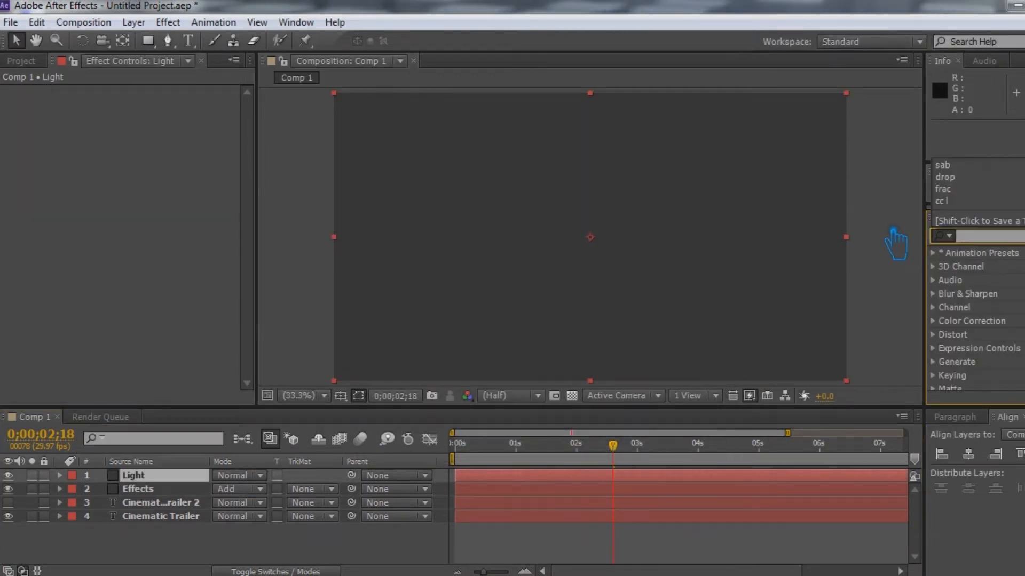
pyautogui.write('pti')
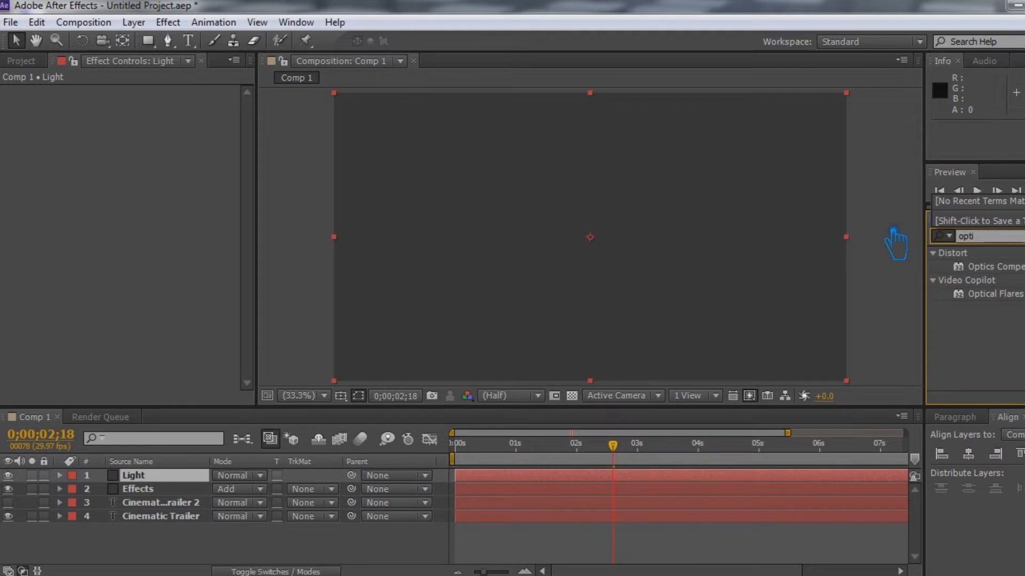
pyautogui.click(1014, 295)
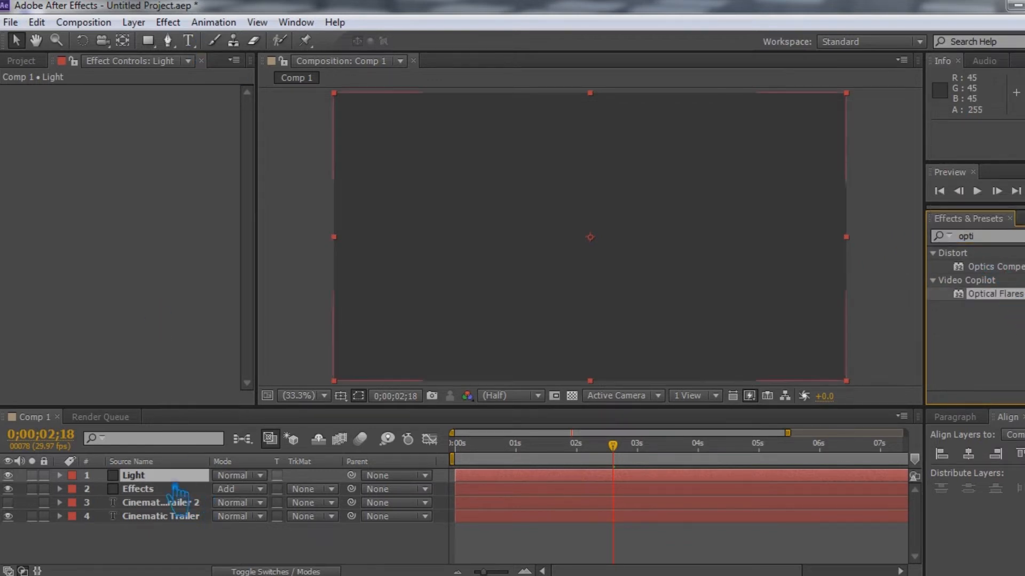
pyautogui.click(134, 475)
pyautogui.hotkey('alt', 't')
pyautogui.moveTo(302, 488)
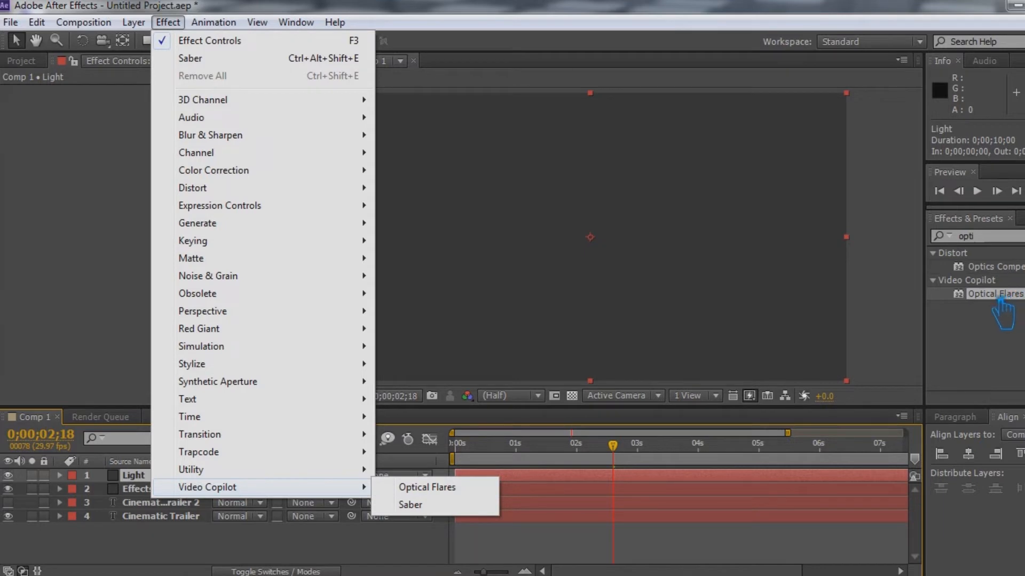
pyautogui.click(446, 490)
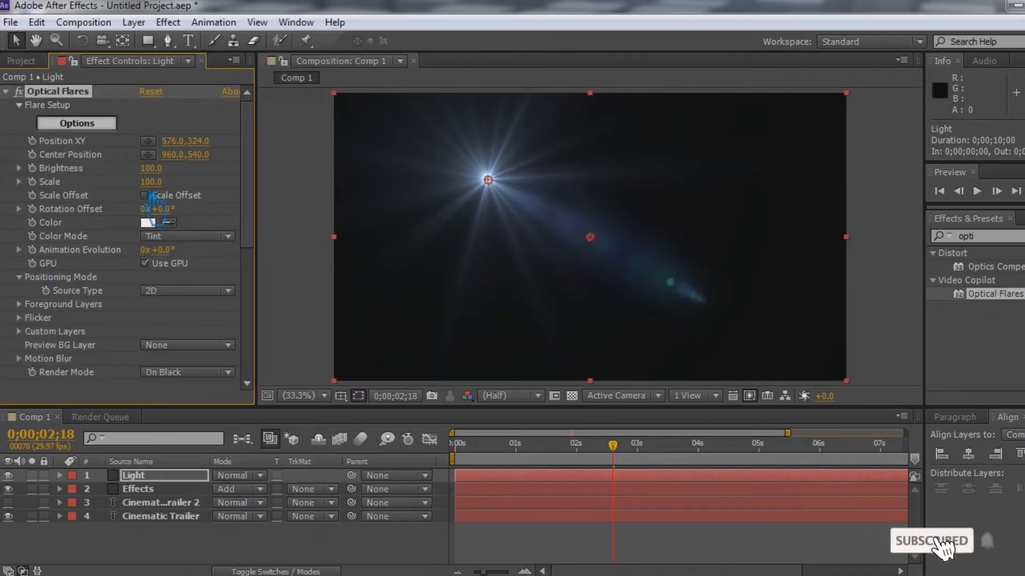
# Step: Add a Streak lens object to the Light layer's optical flare and set its brightness to 75.5
pyautogui.click(77, 123)
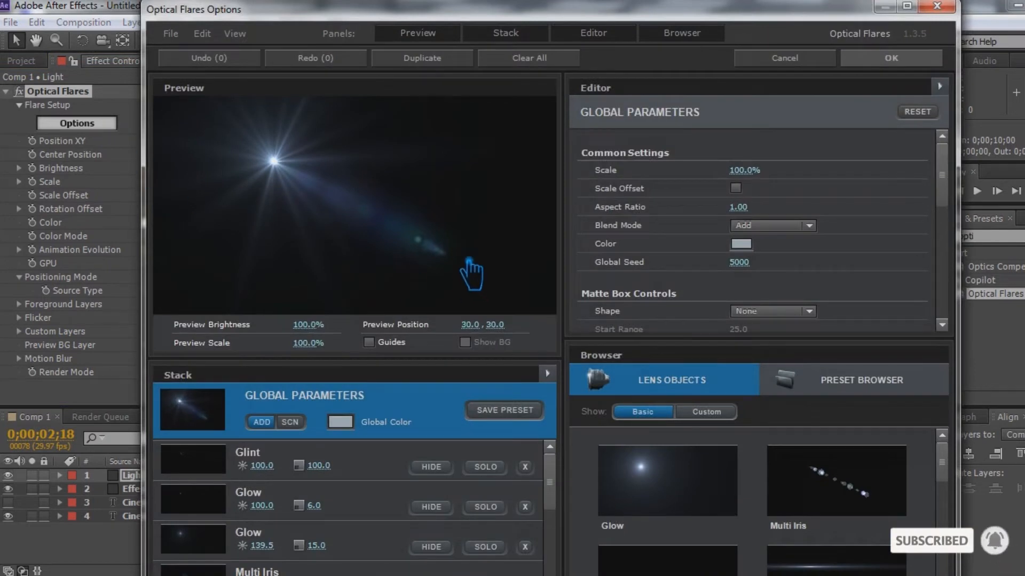
pyautogui.scroll(-3, 902, 491)
pyautogui.click(856, 475)
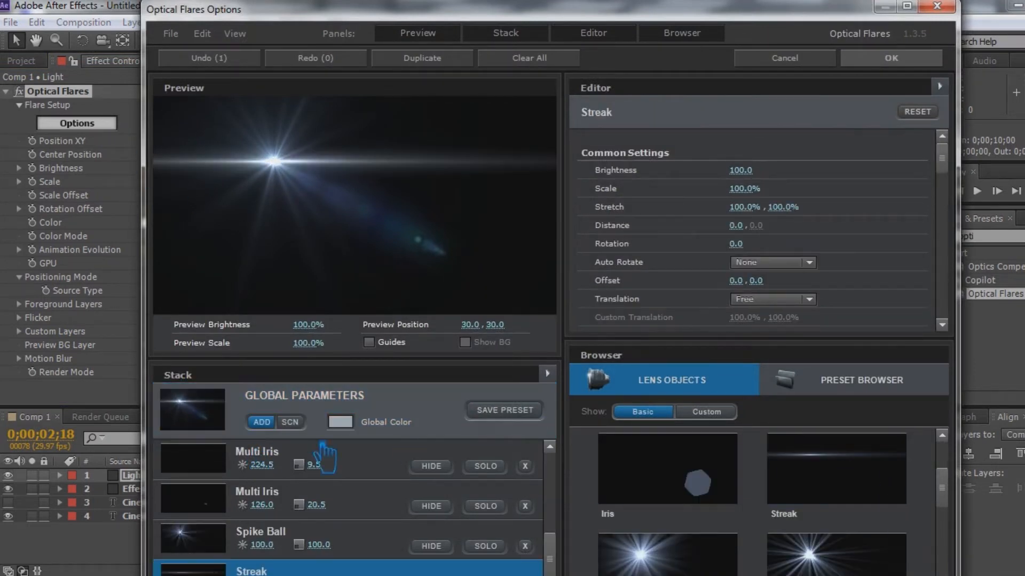
pyautogui.moveTo(757, 172); pyautogui.dragTo(728, 174)
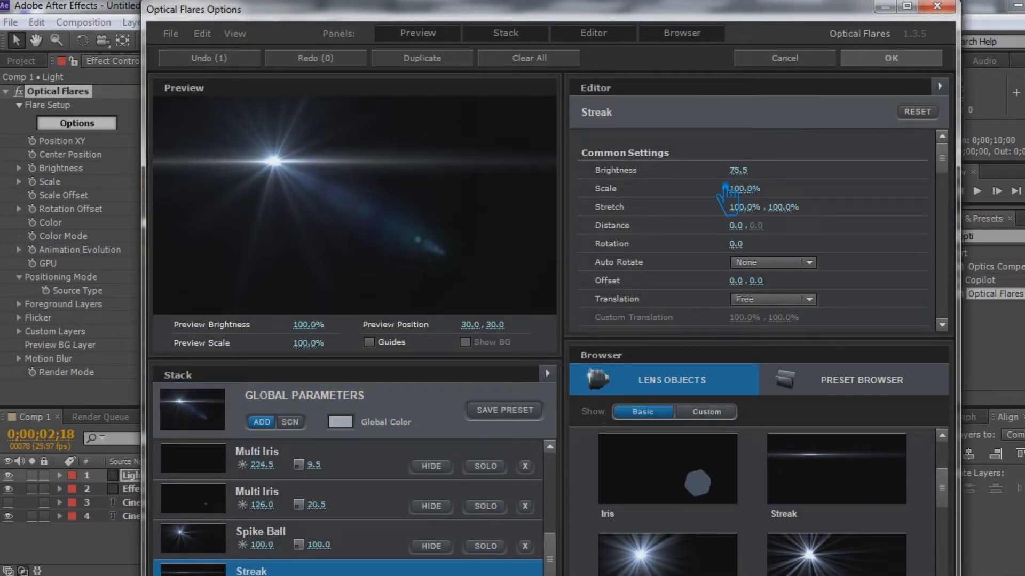
# Step: Hide the Spike Ball and all Multi Iris elements in the flare's stack
pyautogui.click(224, 534)
pyautogui.click(432, 546)
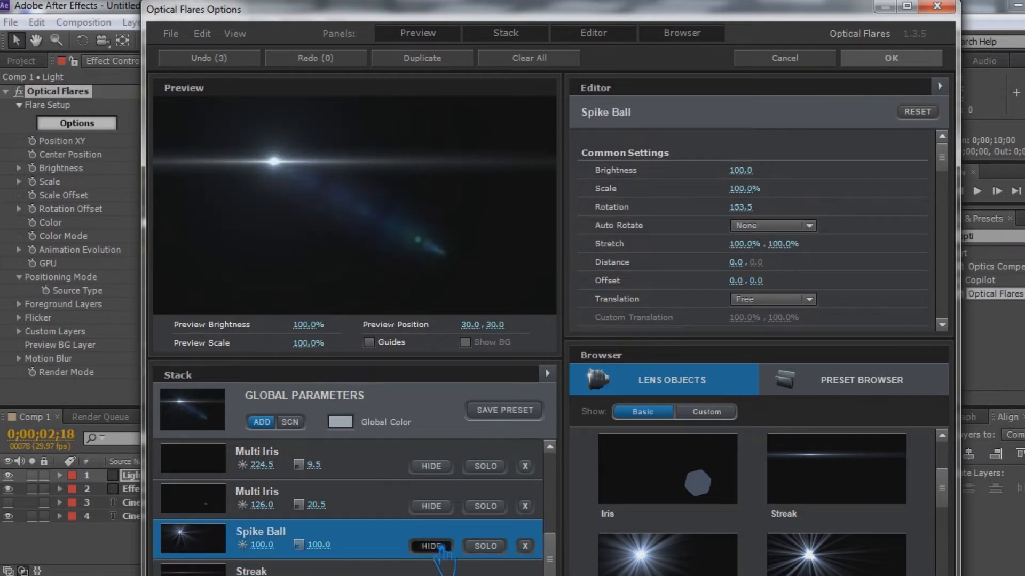
pyautogui.click(431, 506)
pyautogui.click(431, 466)
pyautogui.scroll(2, 570, 547)
pyautogui.scroll(-1, 569, 547)
pyautogui.scroll(2, 567, 544)
pyautogui.click(431, 509)
pyautogui.click(431, 469)
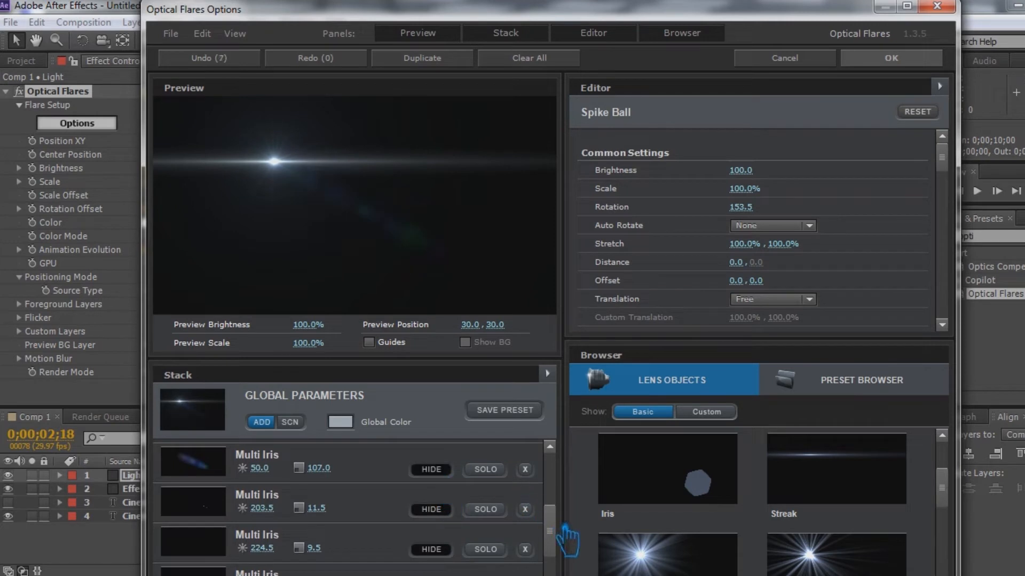
pyautogui.scroll(2, 566, 540)
pyautogui.click(449, 522)
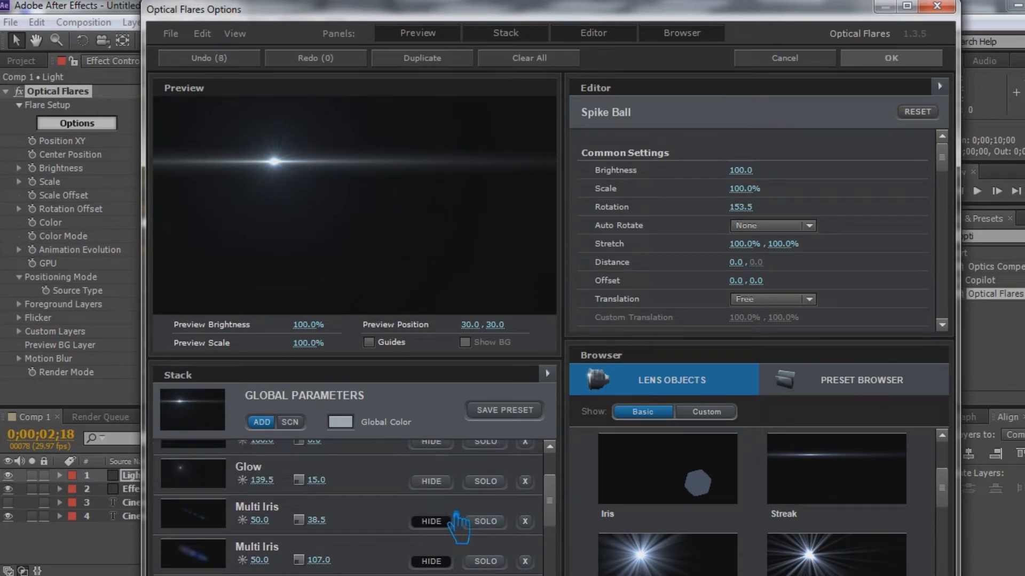
# Step: Set the flare's global scale to 84% and accept the Optical Flares options
pyautogui.click(432, 398)
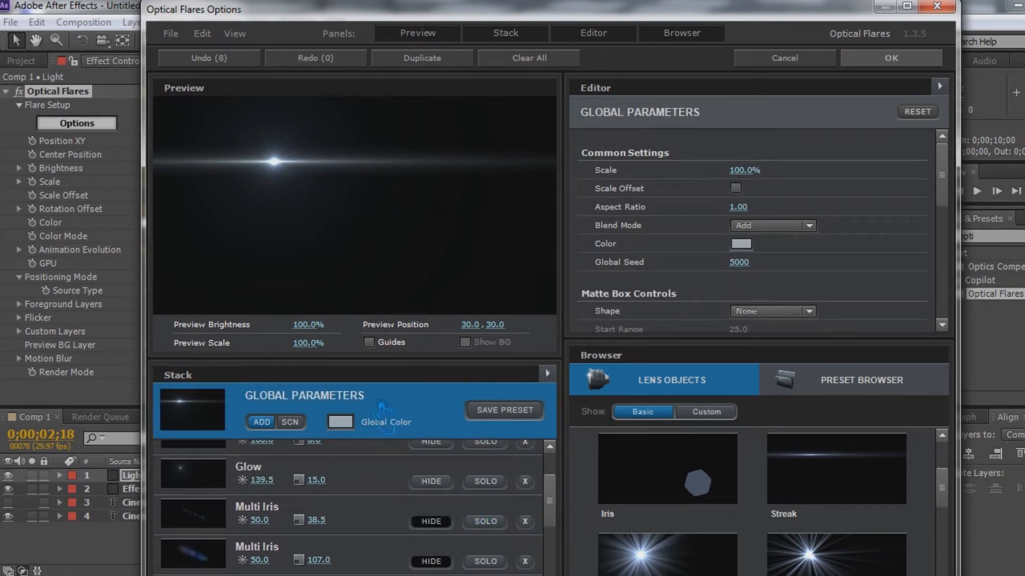
pyautogui.moveTo(742, 170); pyautogui.dragTo(733, 189)
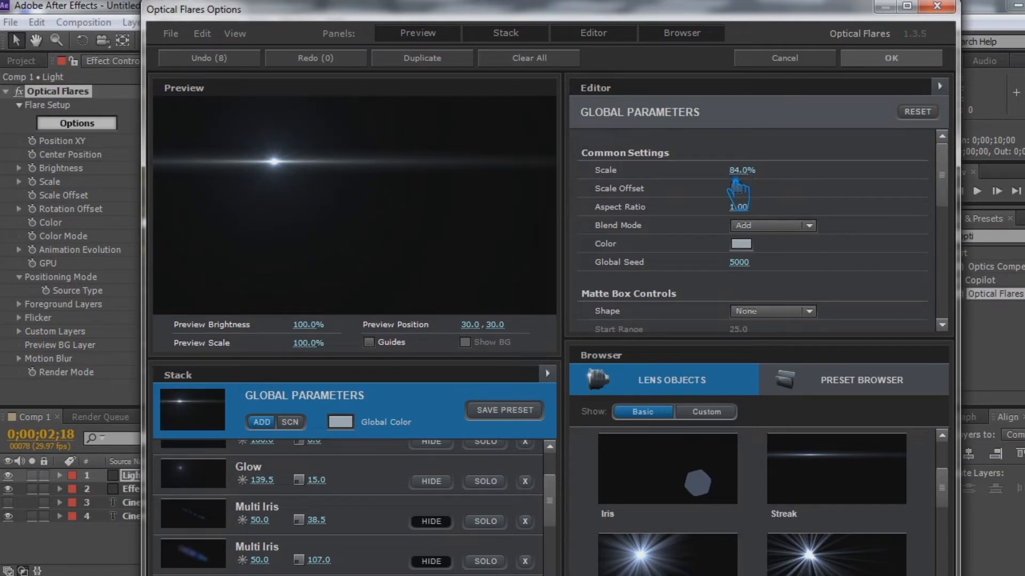
pyautogui.click(907, 59)
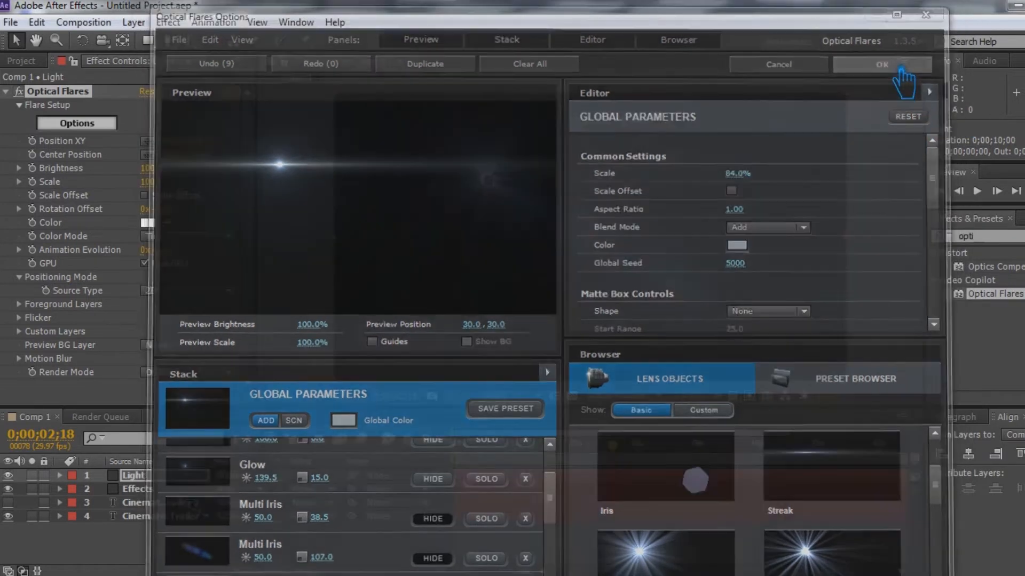
# Step: Place the flare at about 945, 456 above the title's centre and show the Spike Ball in its stack again
pyautogui.moveTo(504, 184); pyautogui.dragTo(602, 219)
pyautogui.click(92, 124)
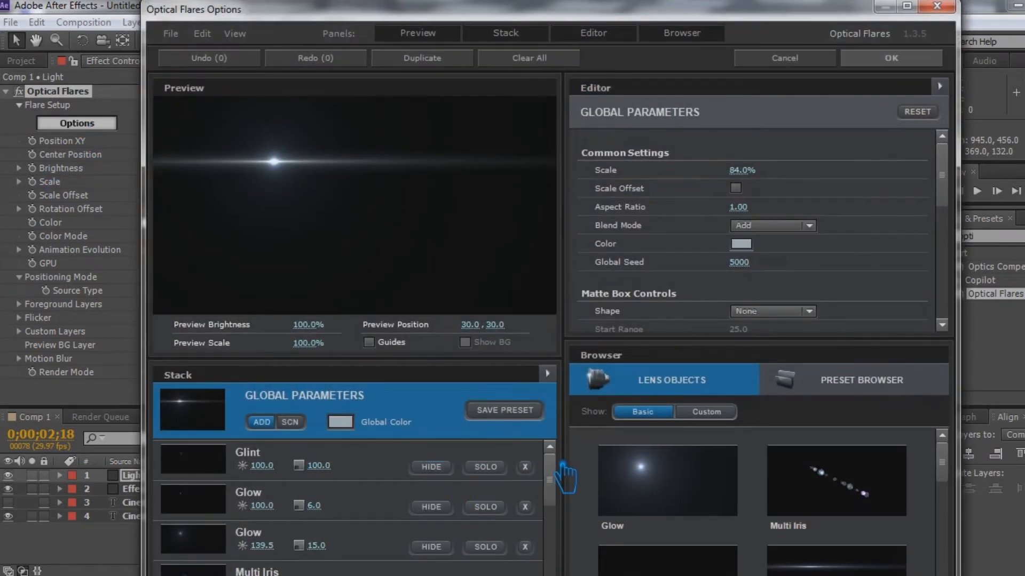
pyautogui.click(433, 468)
pyautogui.click(434, 507)
pyautogui.click(447, 547)
pyautogui.click(447, 547)
pyautogui.scroll(-1, 570, 509)
pyautogui.scroll(-4, 570, 510)
pyautogui.click(447, 548)
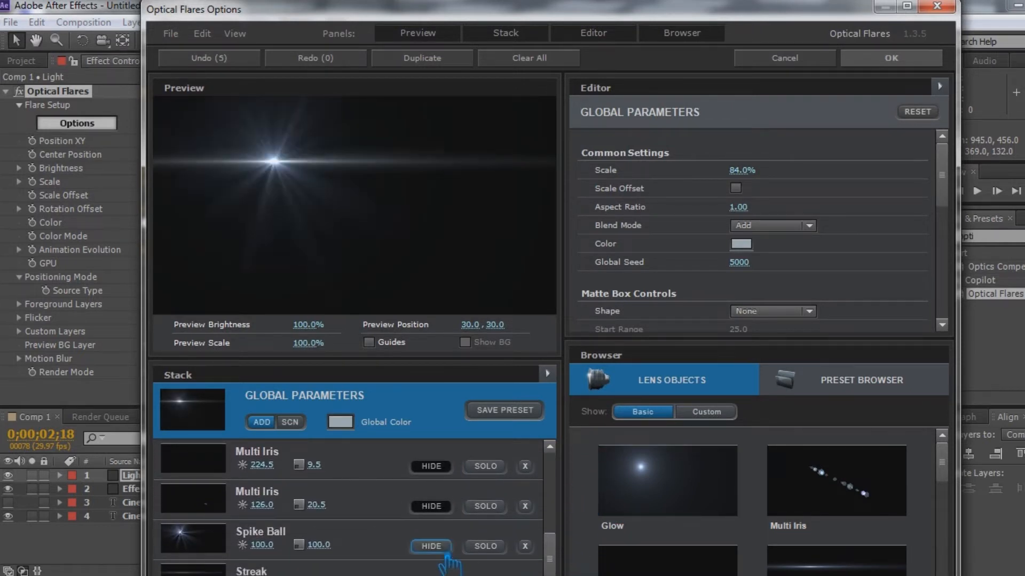
# Step: Tone down the flare's Spike Ball, accept the Optical Flares options and set the render mode to On Transparent
pyautogui.click(361, 543)
pyautogui.moveTo(739, 170); pyautogui.dragTo(654, 187)
pyautogui.click(915, 61)
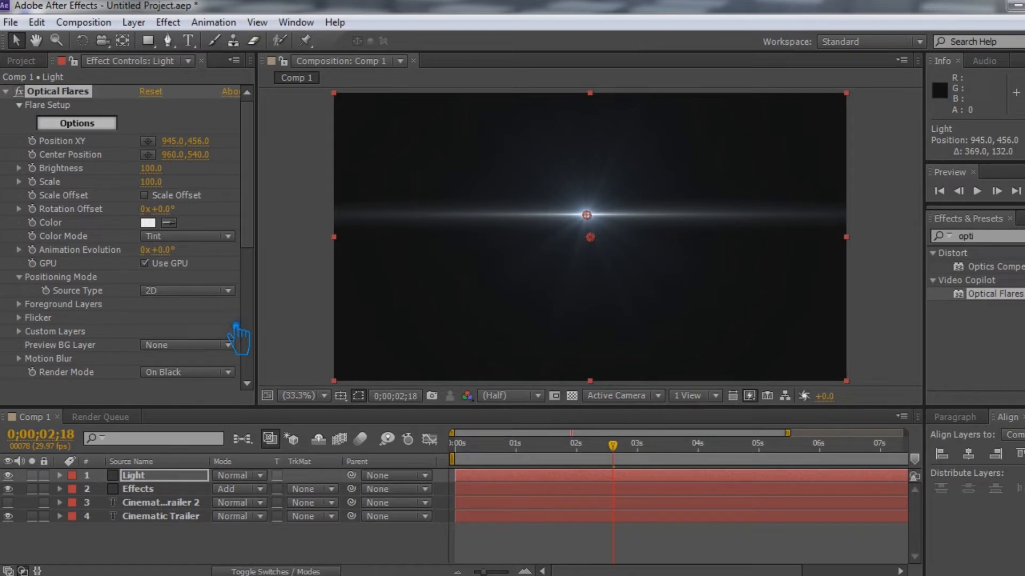
pyautogui.click(197, 374)
pyautogui.click(205, 407)
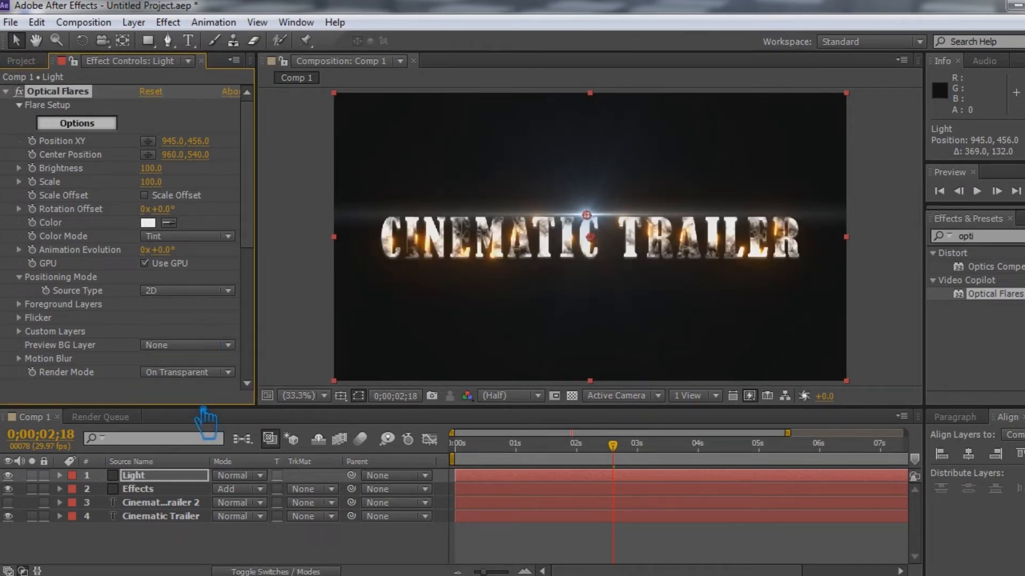
# Step: Copy the Saber glow color FF9600 from the Effects layer and use it as the Light layer's flare color
pyautogui.click(155, 489)
pyautogui.click(148, 133)
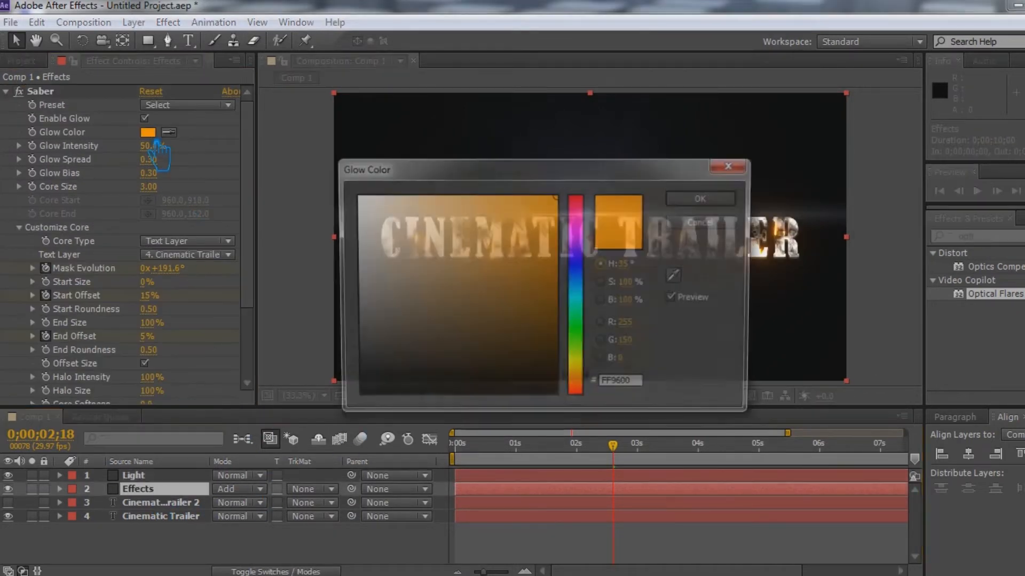
pyautogui.click(704, 197)
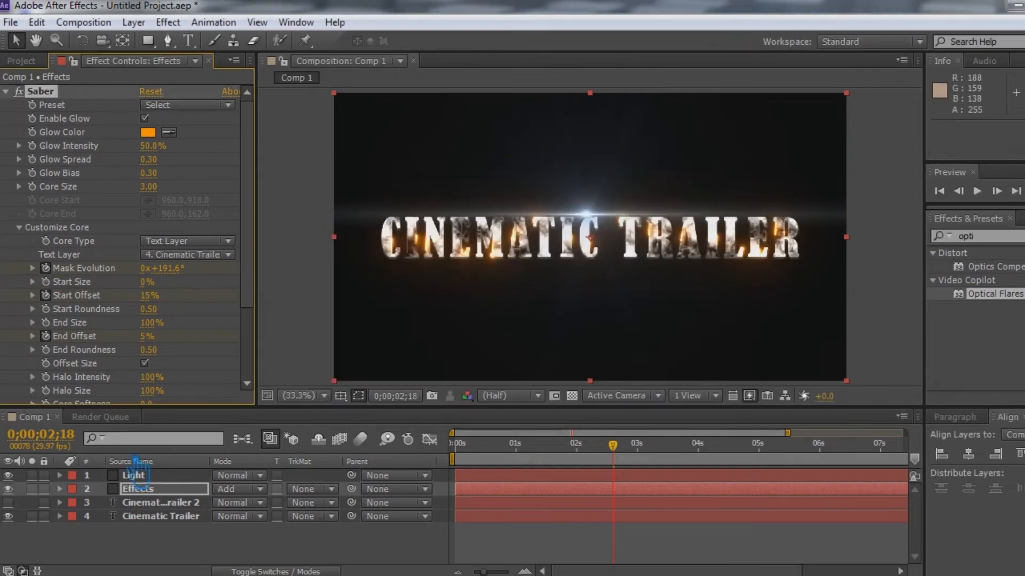
pyautogui.click(308, 475)
pyautogui.click(148, 223)
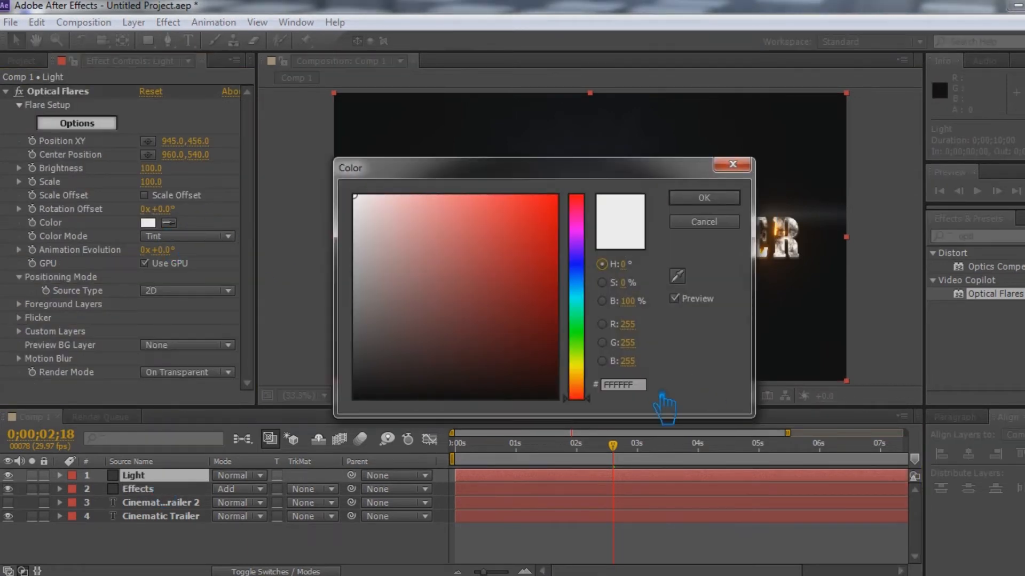
pyautogui.click(622, 385)
pyautogui.hotkey('ctrl', 'v')
pyautogui.click(704, 197)
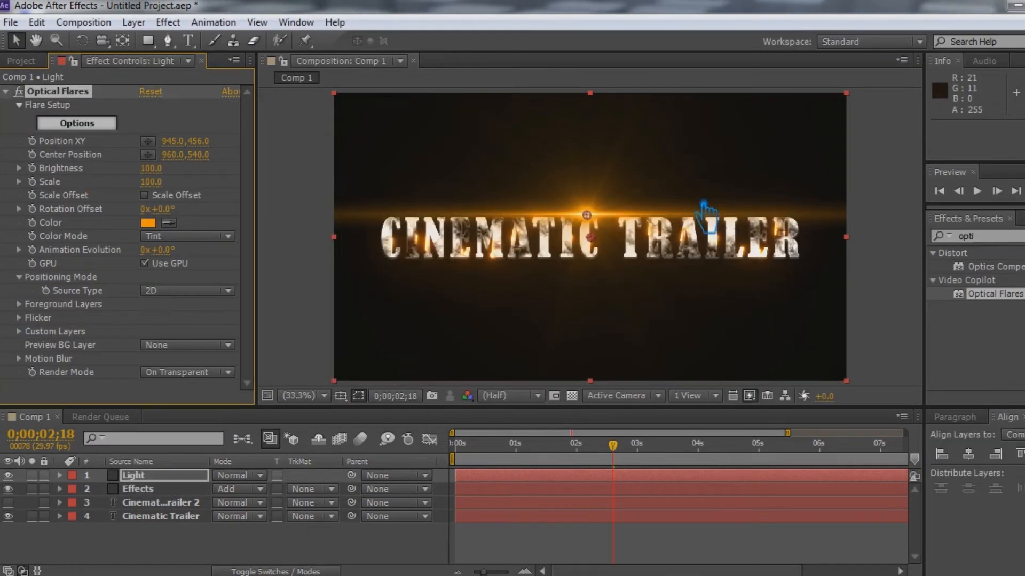
# Step: Move the flare to about 189, 441 by the title's first letter, with brightness 100 and scale 40
pyautogui.moveTo(604, 222); pyautogui.dragTo(402, 218)
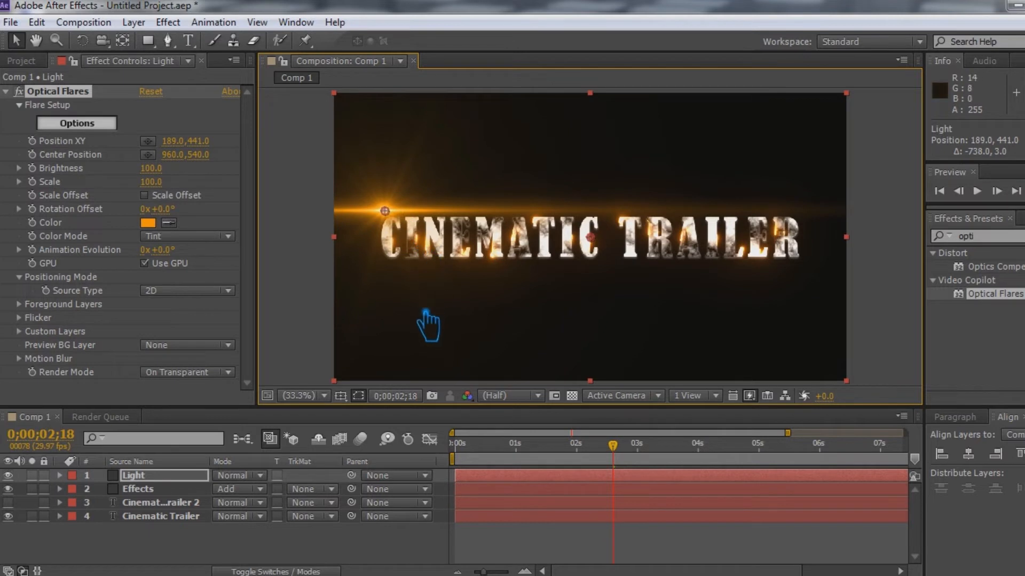
pyautogui.moveTo(158, 179); pyautogui.dragTo(190, 178)
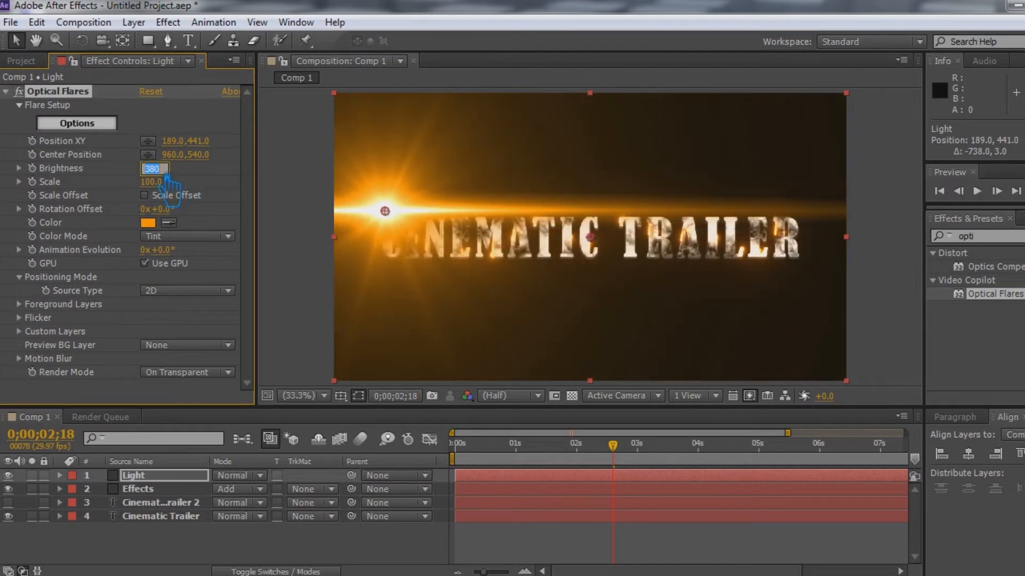
pyautogui.write('00')
pyautogui.press('Return')
pyautogui.moveTo(168, 189); pyautogui.dragTo(158, 191)
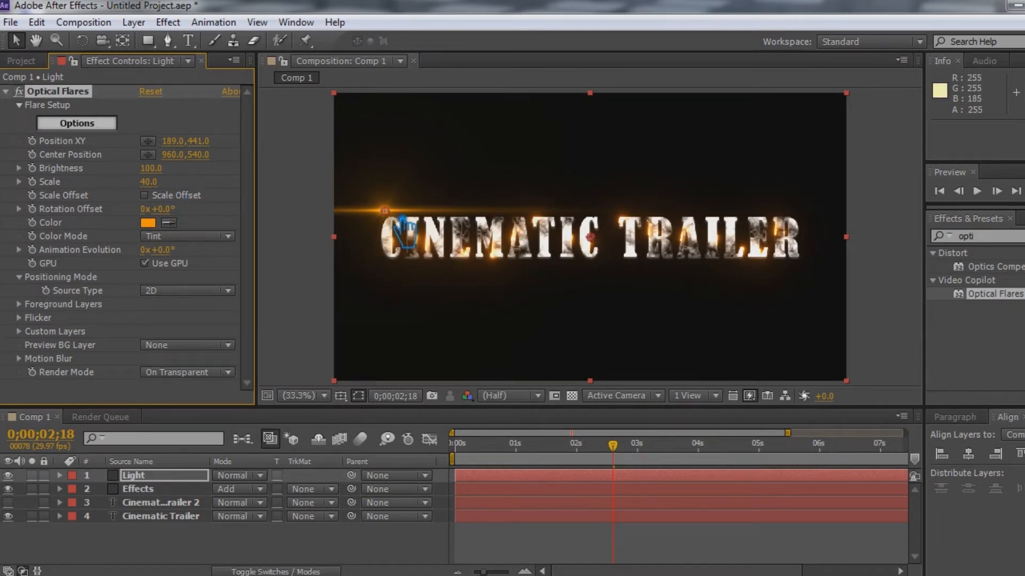
# Step: At 0;00;04;00, set the flare's scale to 50 and start keyframes for its Brightness and Scale
pyautogui.moveTo(612, 446); pyautogui.dragTo(718, 461)
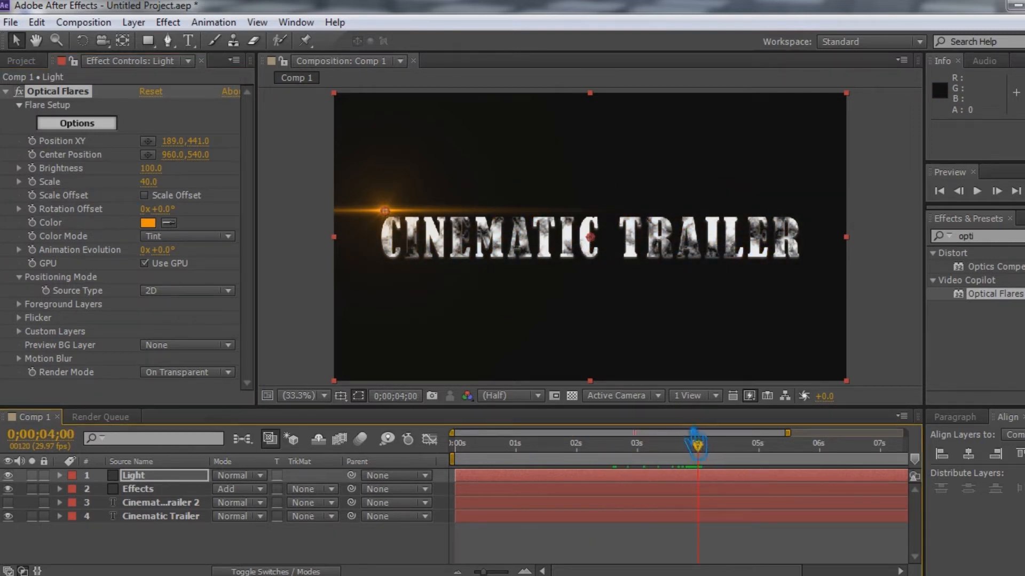
pyautogui.click(150, 182)
pyautogui.write('50')
pyautogui.press('Return')
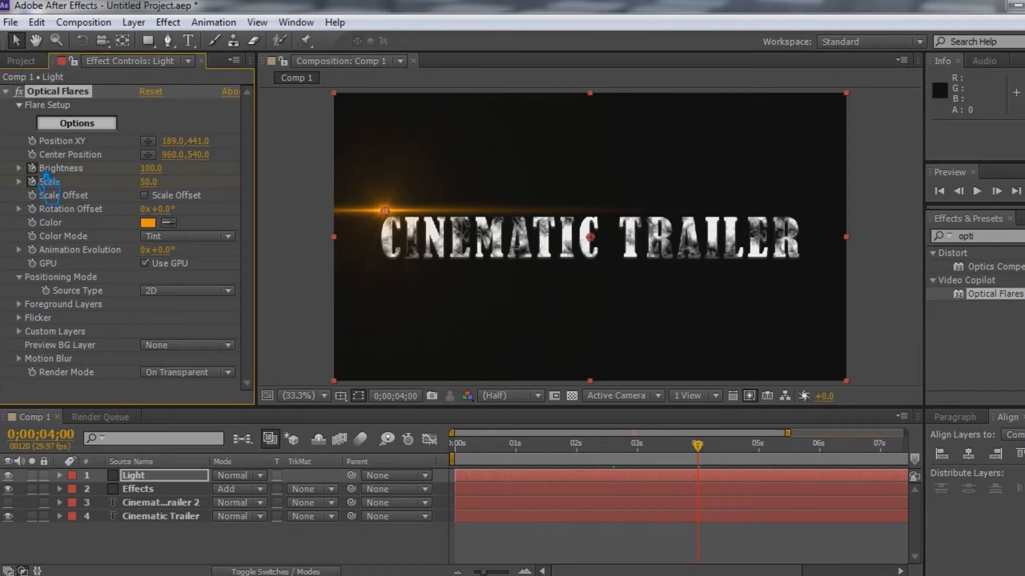
# Step: Start keyframes for the flare's Position XY and Center Position at 0;00;04;00
pyautogui.moveTo(710, 453); pyautogui.dragTo(686, 453)
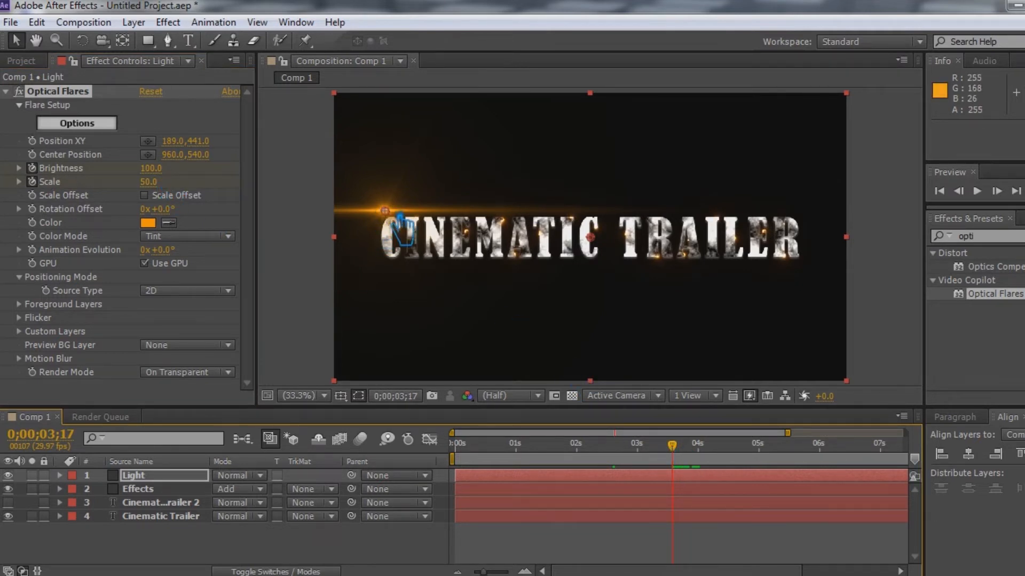
pyautogui.moveTo(673, 446); pyautogui.dragTo(718, 450)
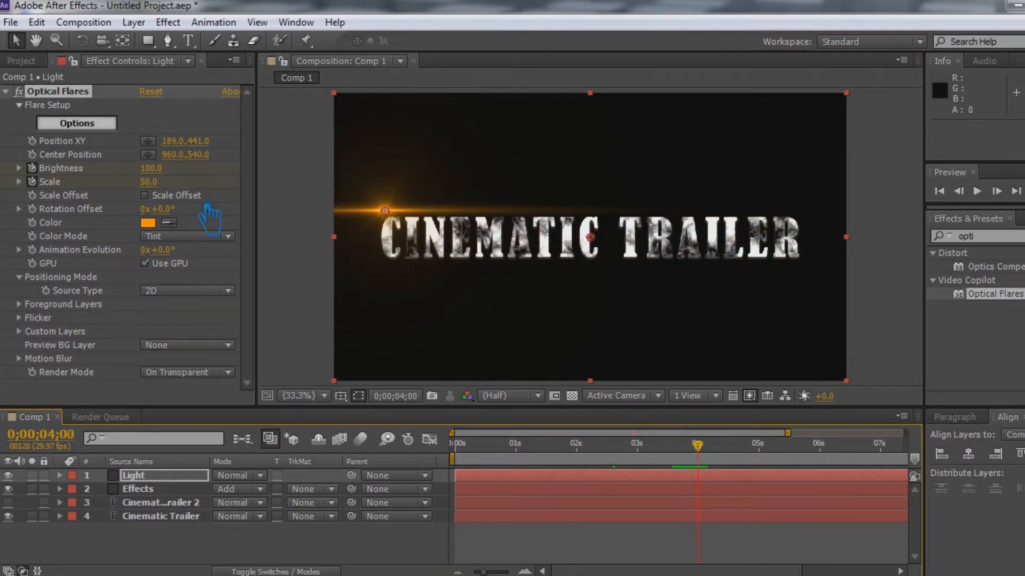
pyautogui.click(32, 140)
pyautogui.click(32, 155)
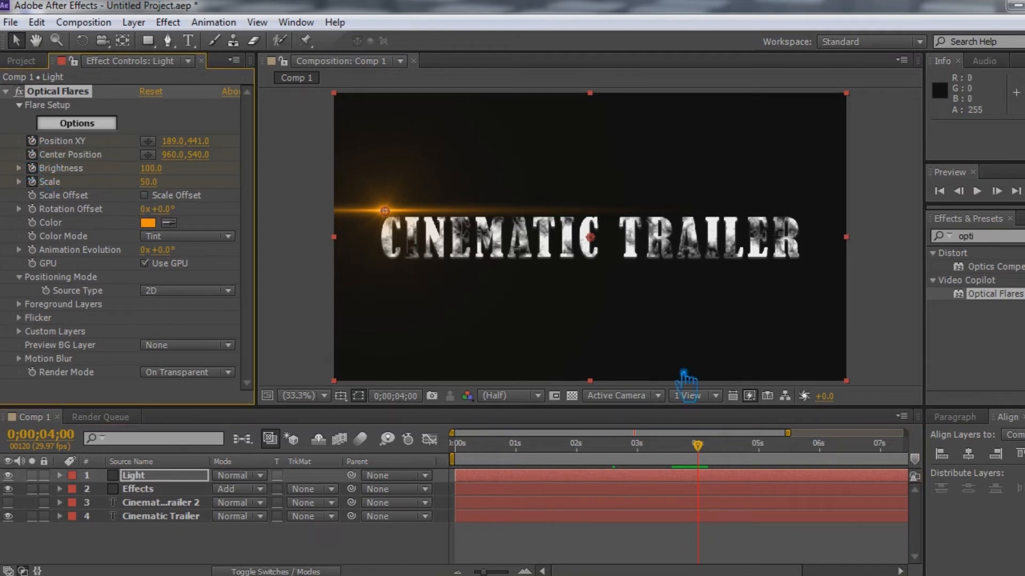
# Step: At 0;00;03;19, set the flare's Position XY to about -155, 441, outside the frame before the title's first letter
pyautogui.moveTo(718, 464); pyautogui.dragTo(675, 462)
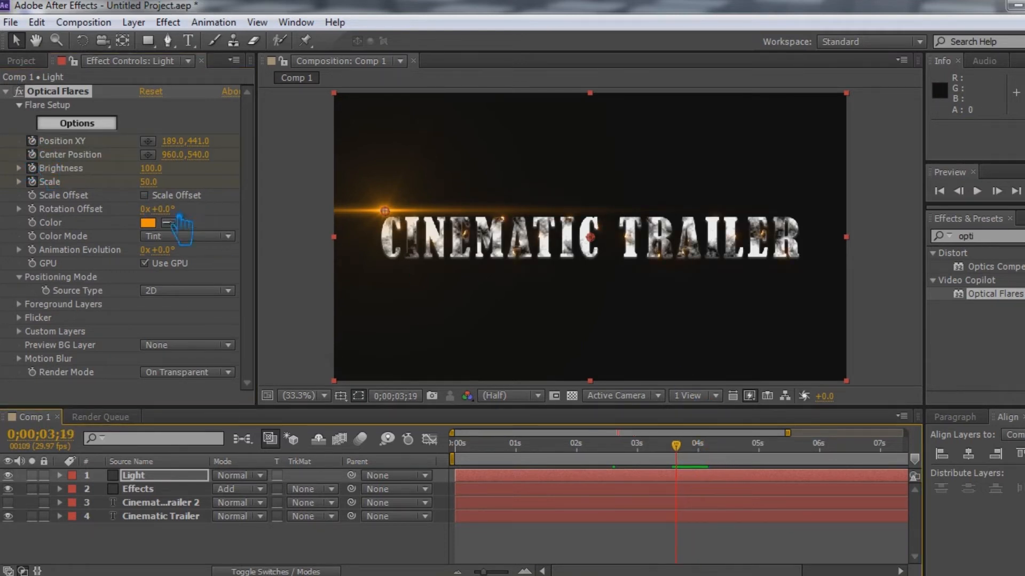
pyautogui.click(159, 169)
pyautogui.click(235, 170)
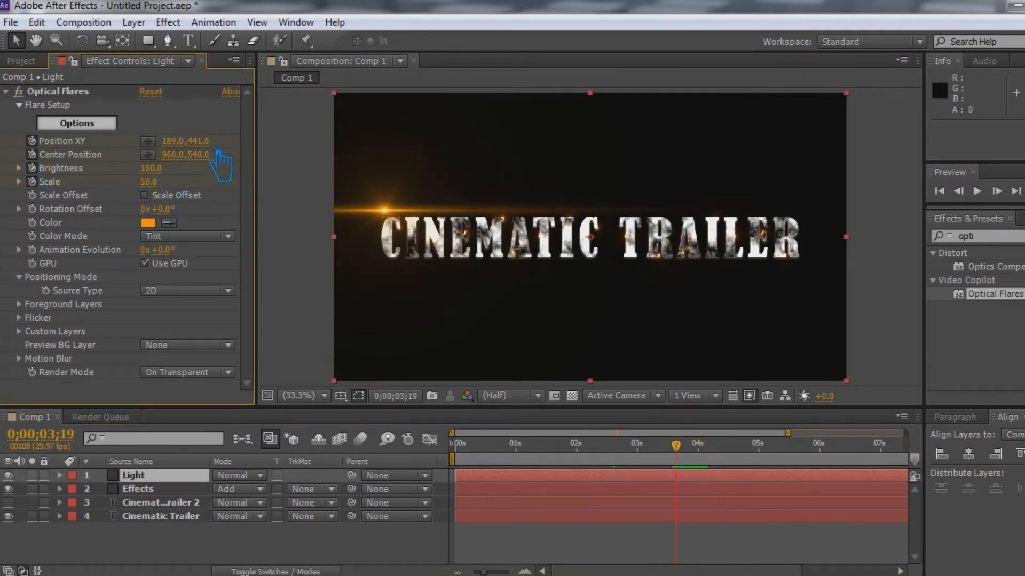
pyautogui.moveTo(214, 146); pyautogui.dragTo(12, 150)
pyautogui.hotkey('ctrl', 'z')
pyautogui.moveTo(186, 145); pyautogui.dragTo(94, 149)
pyautogui.click(150, 169)
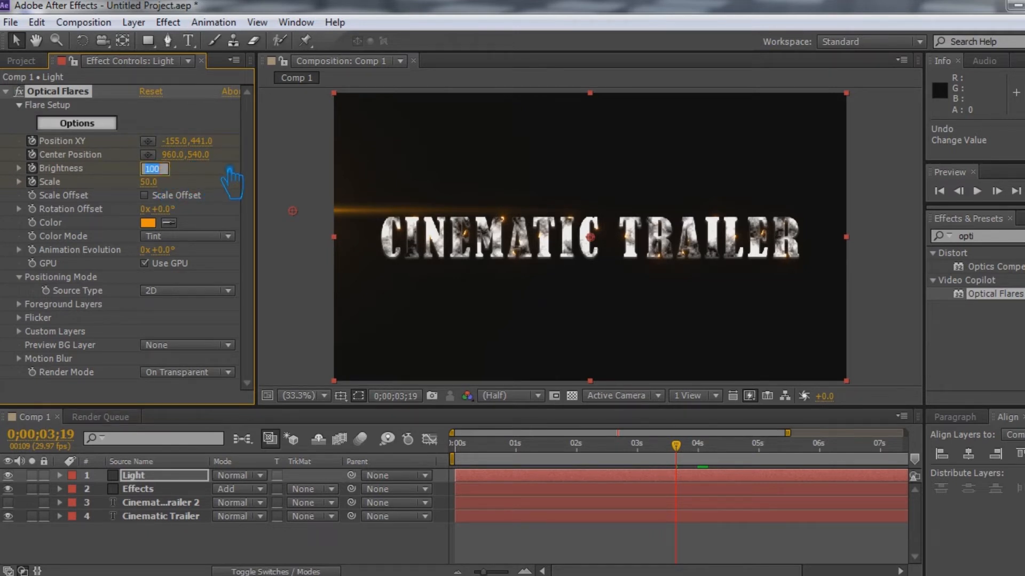
# Step: Try lowering the flare's brightness at 0;00;04;06 and undo the change
pyautogui.moveTo(676, 445); pyautogui.dragTo(698, 446)
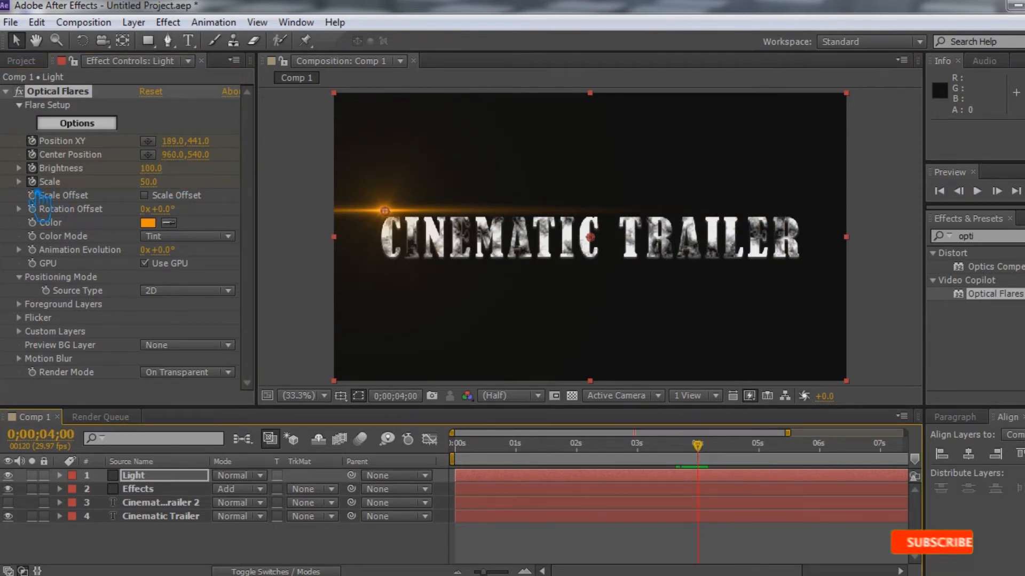
pyautogui.moveTo(712, 449)
pyautogui.mouseDown()
pyautogui.moveTo(666, 456)
pyautogui.moveTo(728, 456)
pyautogui.mouseUp()
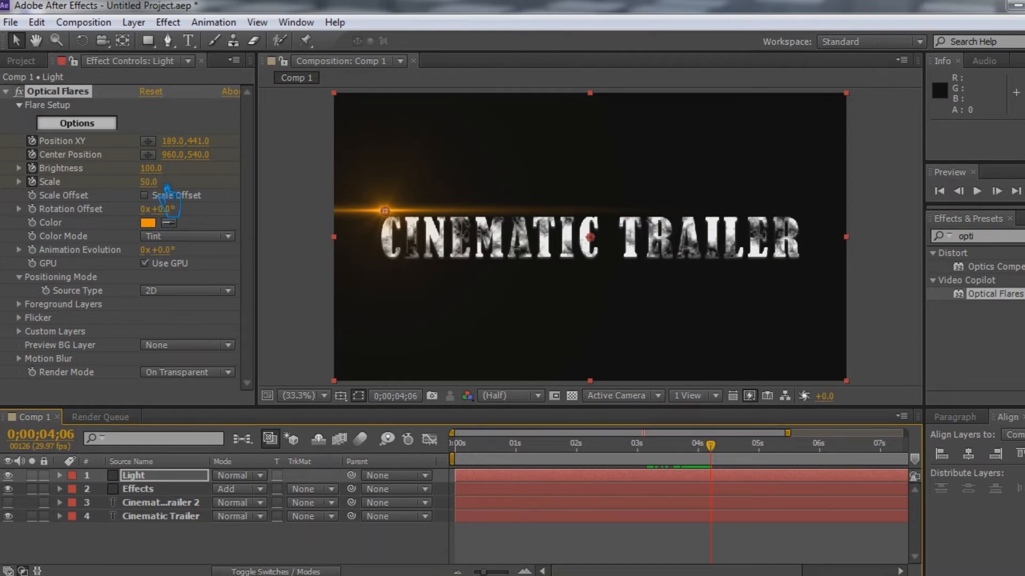
pyautogui.moveTo(160, 174); pyautogui.dragTo(159, 175)
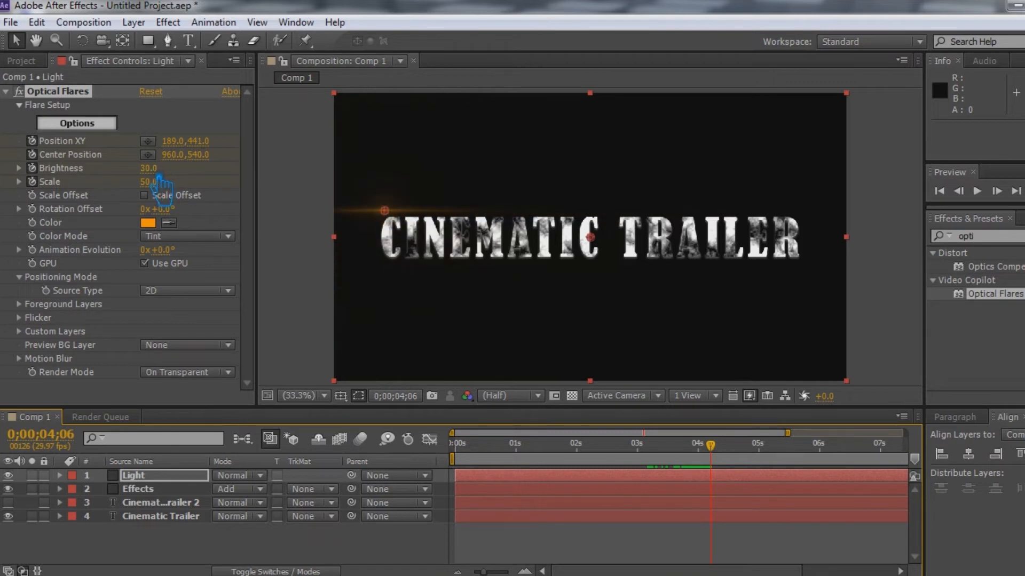
pyautogui.hotkey('ctrl', 'z')
# Step: Reveal the Light layer's Optical Flares keyframes in the timeline and select the Position XY keyframe at 0;00;03;19
pyautogui.click(669, 452)
pyautogui.moveTo(678, 455)
pyautogui.mouseDown()
pyautogui.moveTo(541, 452)
pyautogui.moveTo(654, 442)
pyautogui.moveTo(698, 450)
pyautogui.moveTo(673, 448)
pyautogui.mouseUp()
pyautogui.click(64, 473)
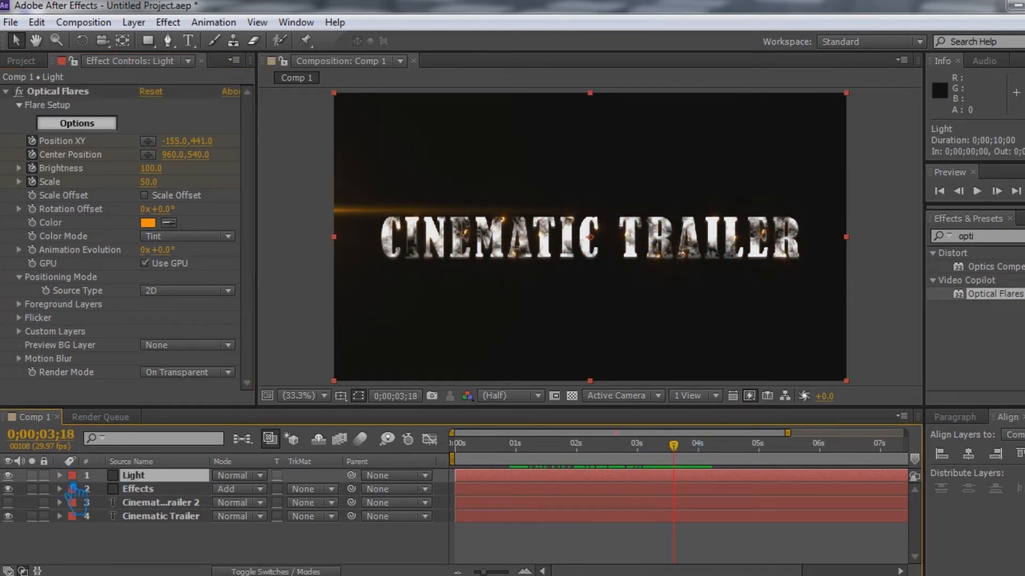
pyautogui.click(60, 475)
pyautogui.click(73, 489)
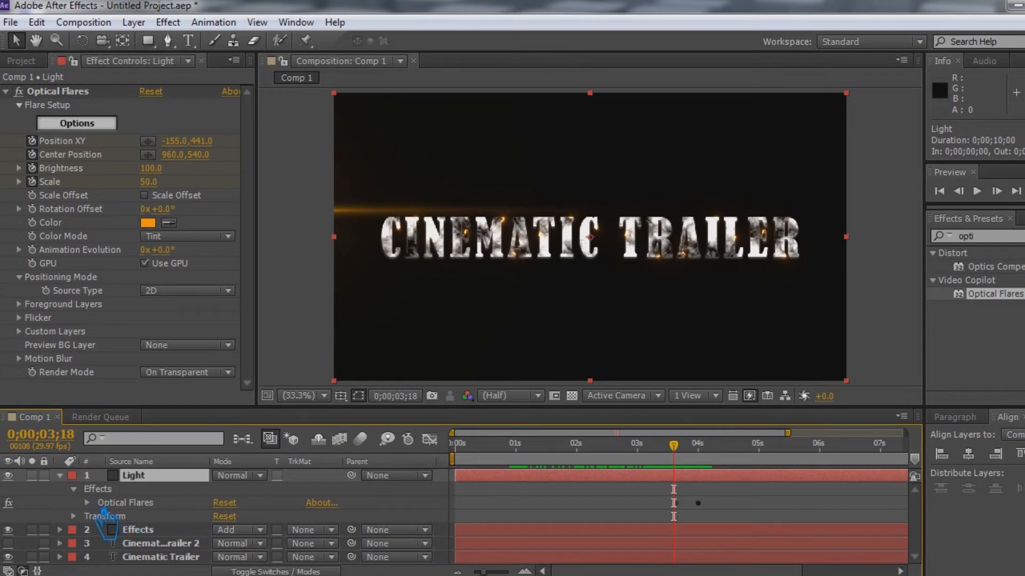
pyautogui.click(87, 502)
pyautogui.moveTo(674, 445); pyautogui.dragTo(692, 449)
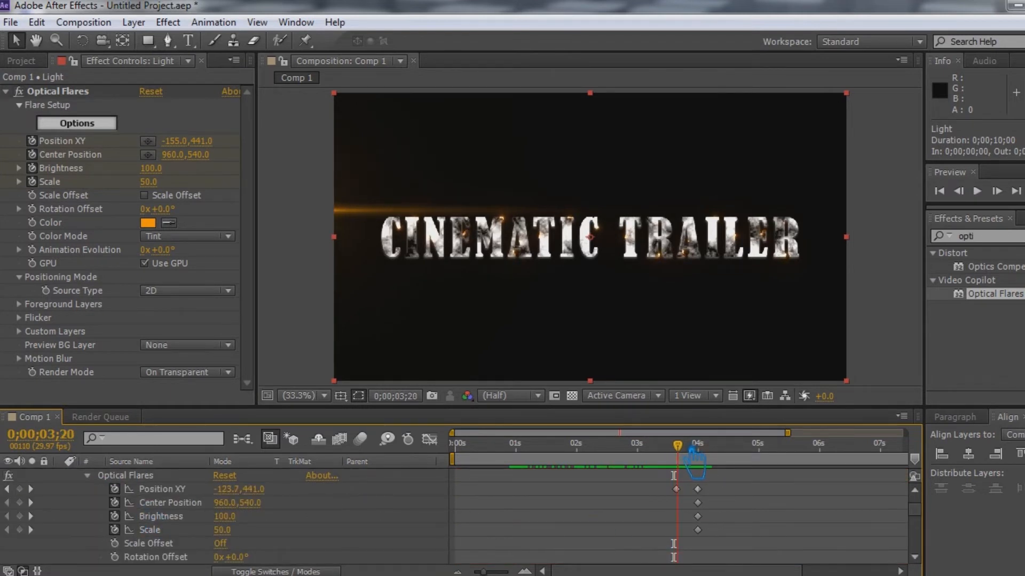
pyautogui.click(676, 490)
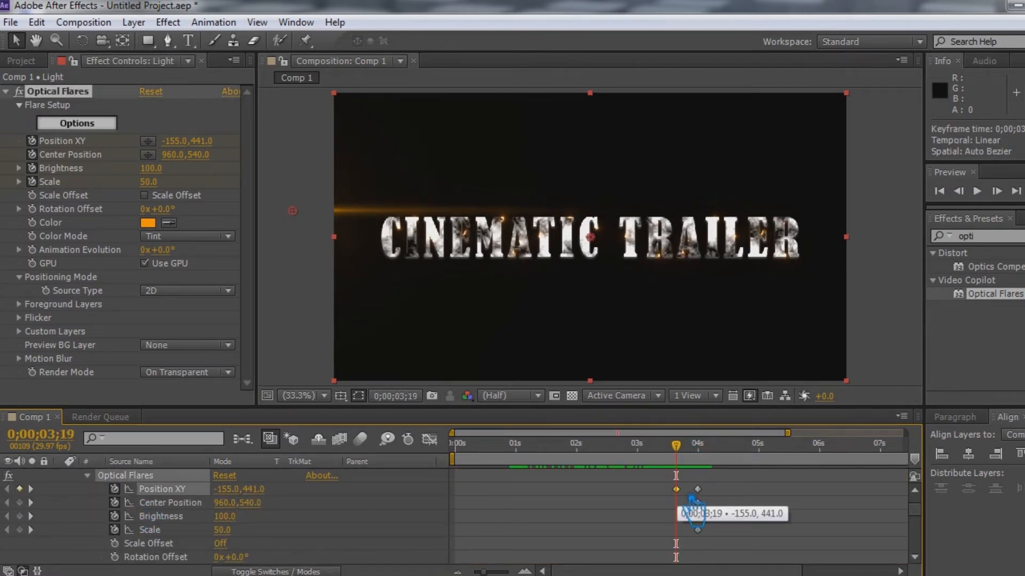
# Step: Try a flare brightness of 0 at 0;00;03;09 and undo the change
pyautogui.moveTo(676, 444)
pyautogui.mouseDown()
pyautogui.moveTo(658, 454)
pyautogui.moveTo(670, 453)
pyautogui.mouseUp()
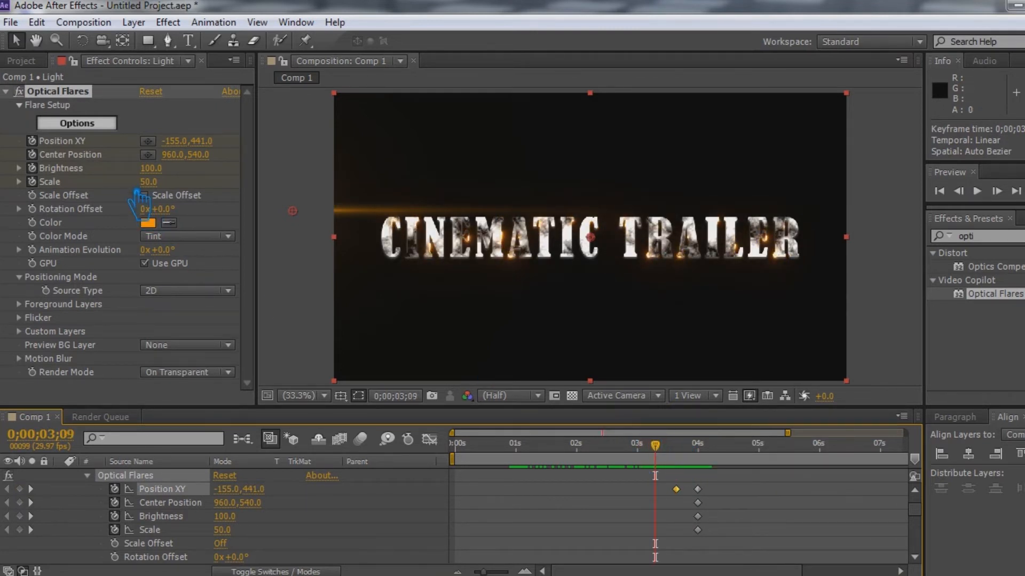
pyautogui.click(160, 169)
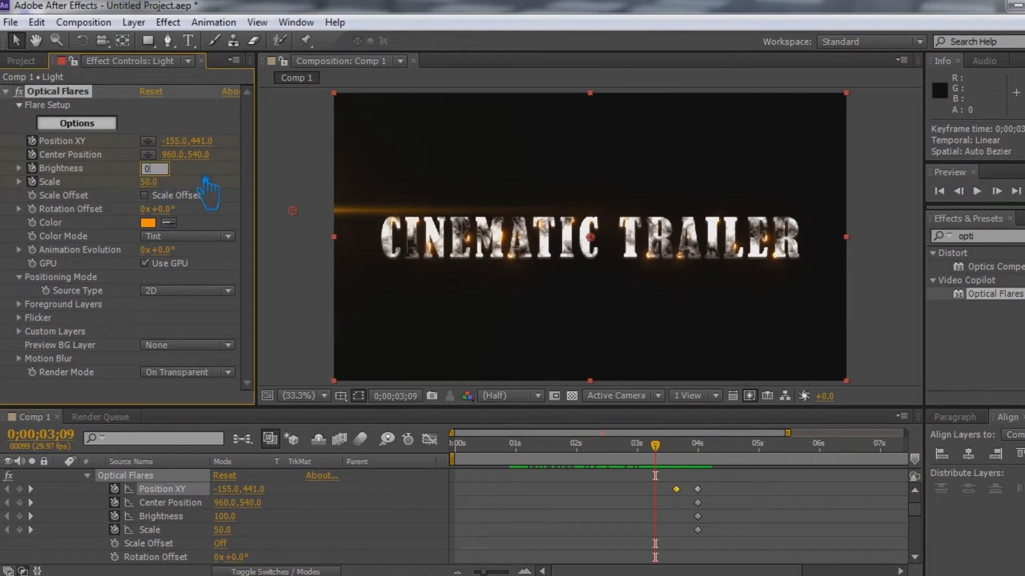
pyautogui.press('Return')
pyautogui.hotkey('ctrl', 'z')
# Step: Try a flare brightness of 0 at 0;00;03;19 and set it back to 100
pyautogui.moveTo(662, 455); pyautogui.dragTo(692, 454)
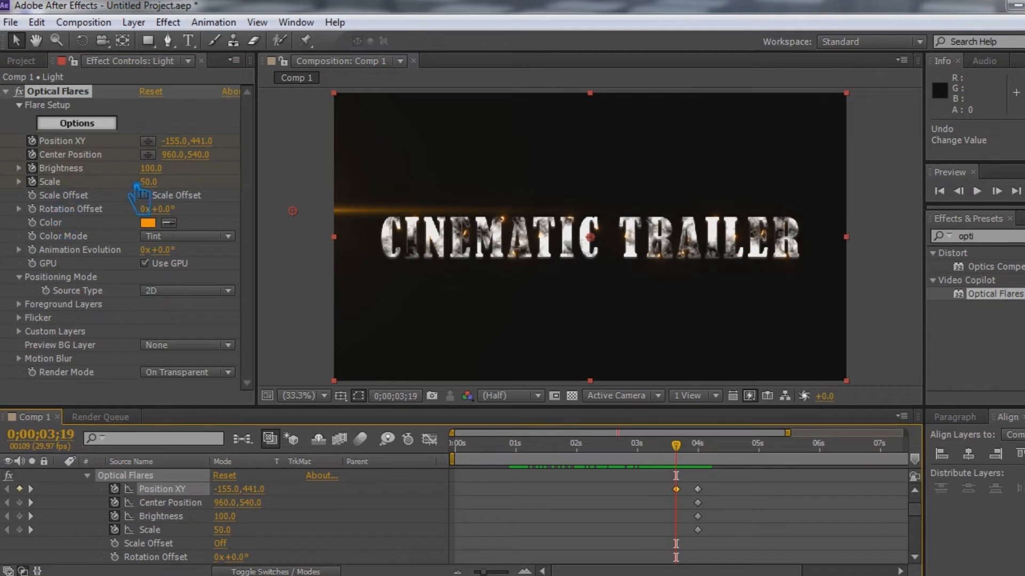
pyautogui.click(154, 168)
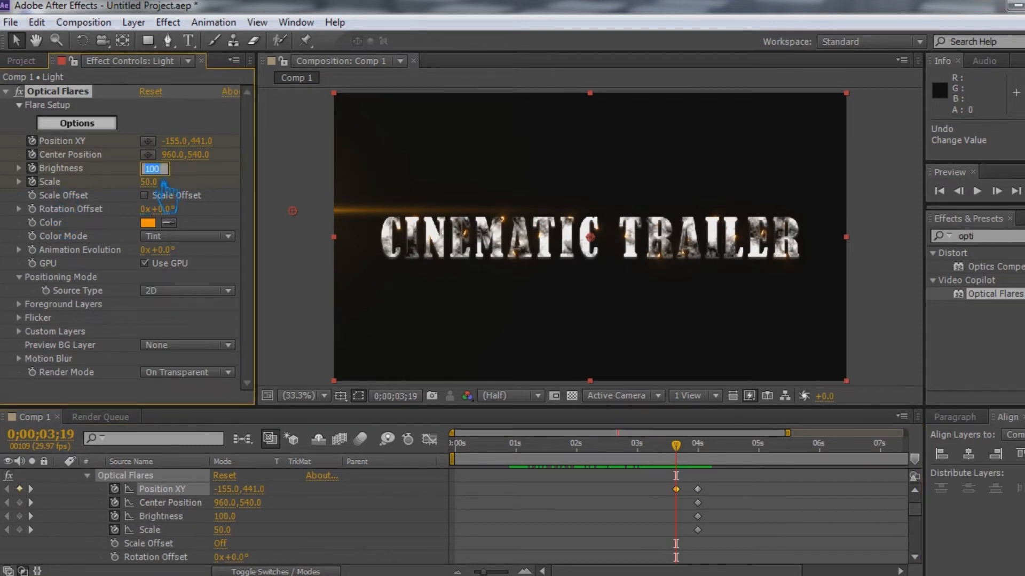
pyautogui.write('0')
pyautogui.press('Return')
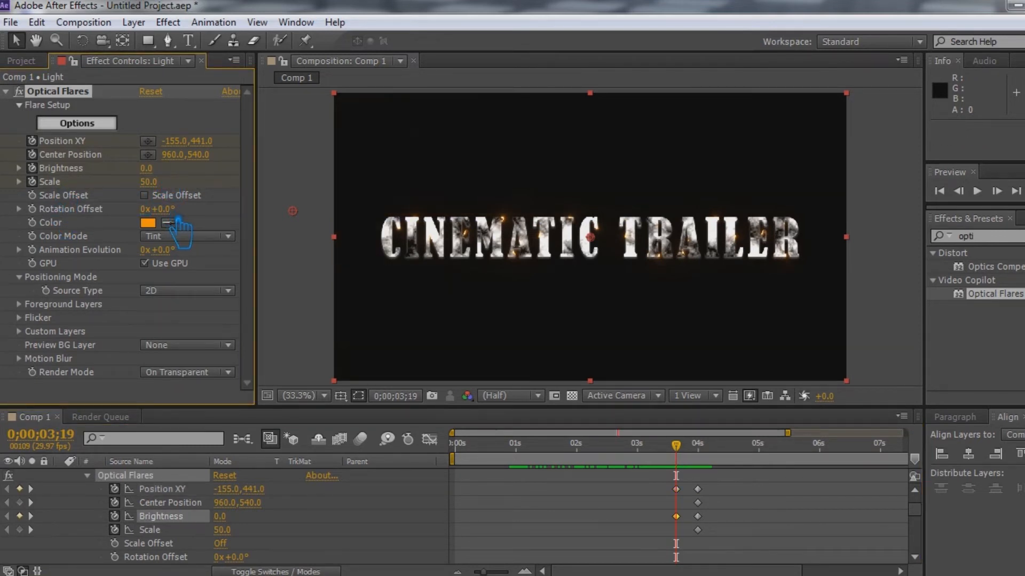
pyautogui.click(159, 171)
pyautogui.write('100')
pyautogui.press('Return')
pyautogui.moveTo(692, 451); pyautogui.dragTo(674, 449)
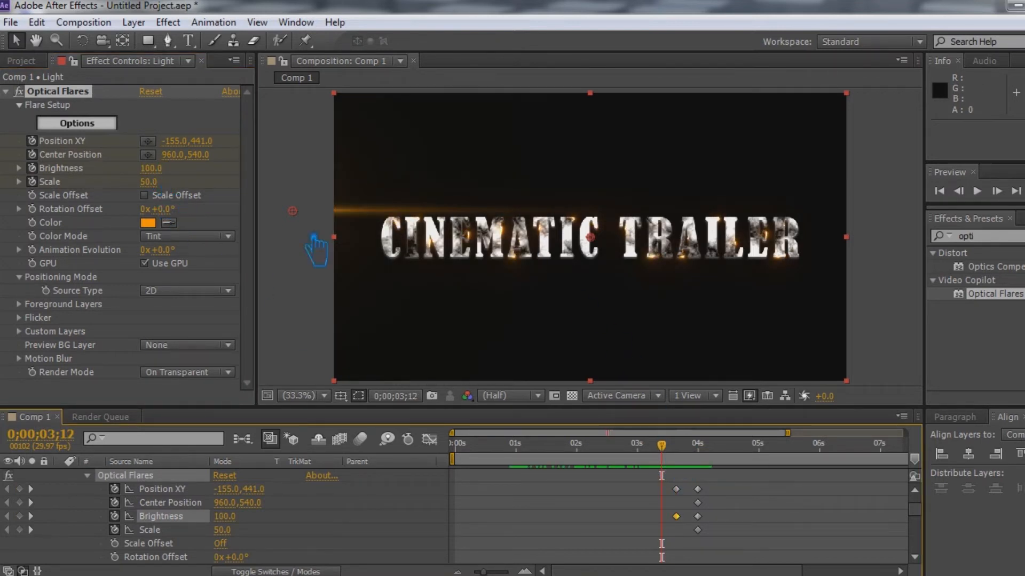
# Step: Set the flare's Brightness keyframe at 0;00;03;19 to 0
pyautogui.moveTo(679, 456); pyautogui.dragTo(690, 457)
pyautogui.click(676, 516)
pyautogui.click(155, 169)
pyautogui.write('0')
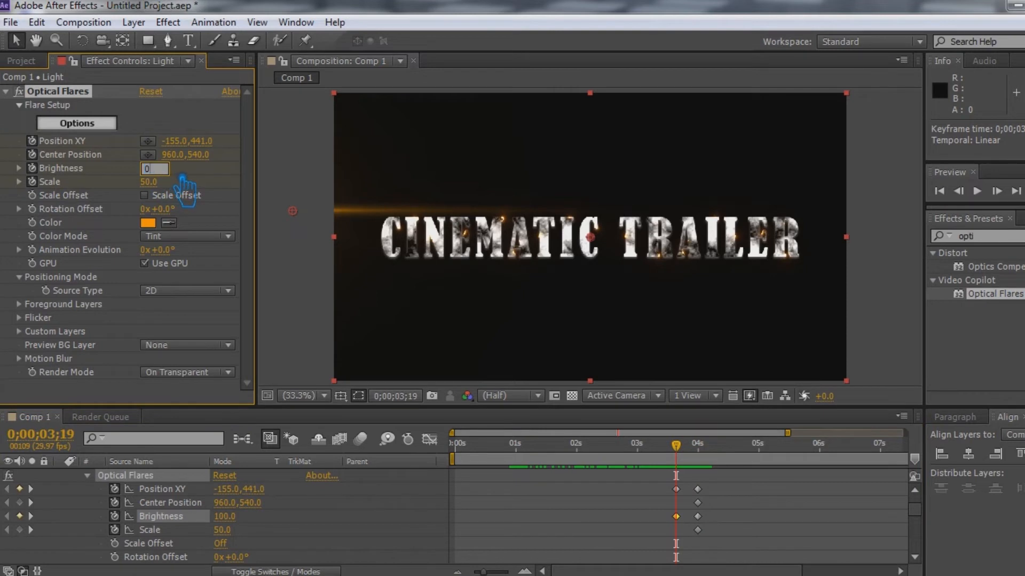
pyautogui.press('Return')
# Step: At 0;00;06;00, move the flare across the title to its last letter, at Position XY of about 1726, 441
pyautogui.moveTo(694, 457)
pyautogui.mouseDown()
pyautogui.moveTo(709, 460)
pyautogui.moveTo(676, 459)
pyautogui.moveTo(823, 461)
pyautogui.mouseUp()
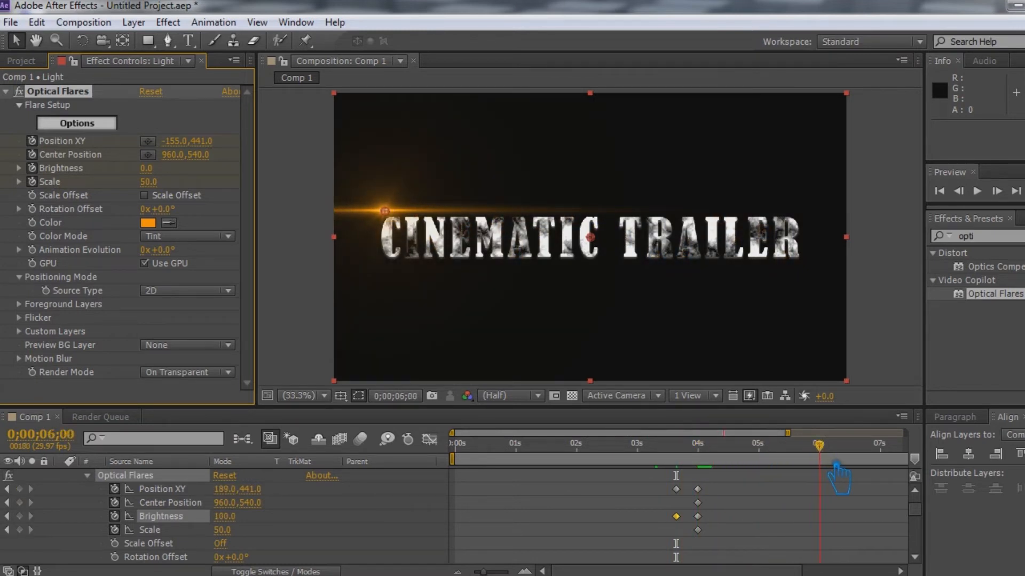
pyautogui.moveTo(182, 140); pyautogui.dragTo(609, 169)
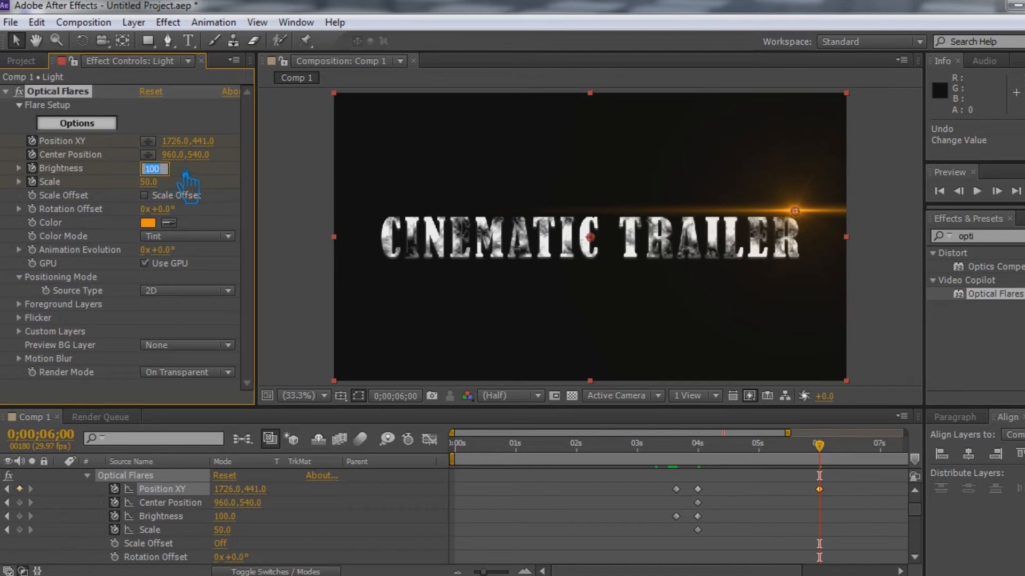
# Step: Keyframe the flare's Brightness at 100 at 0;00;06;00
pyautogui.press('Return')
pyautogui.write('10')
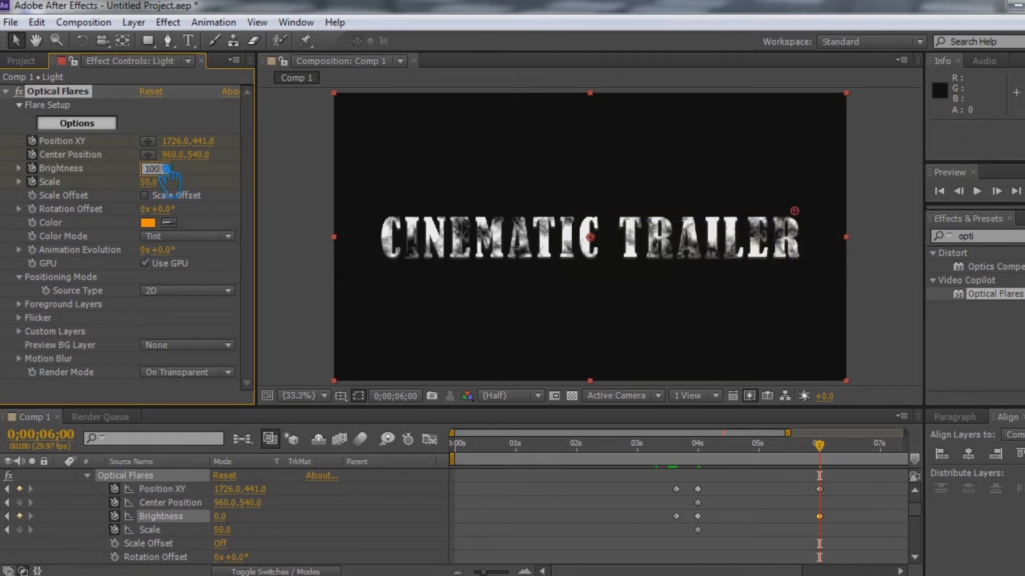
pyautogui.write('0')
pyautogui.press('Return')
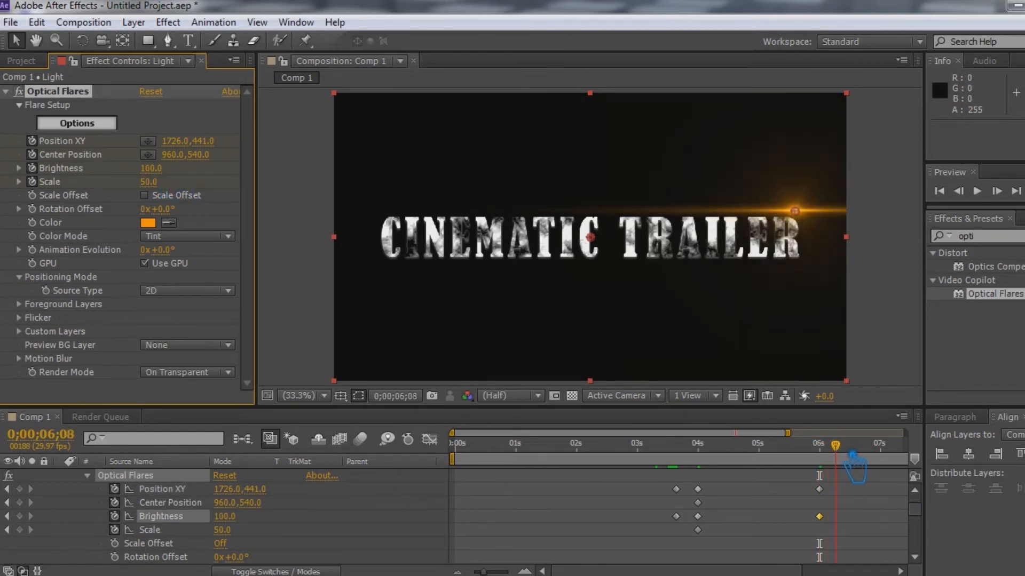
# Step: At 0;00;06;10, move the flare beyond the title's last letter to Position XY 1988, 441 and set its Brightness to 0
pyautogui.moveTo(174, 141); pyautogui.dragTo(396, 152)
pyautogui.click(151, 168)
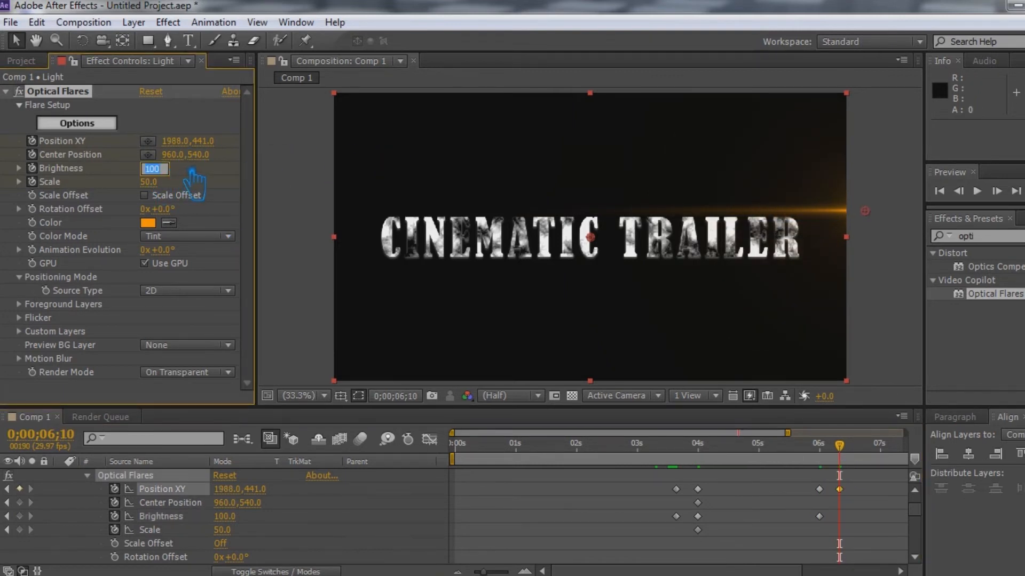
pyautogui.write('0')
pyautogui.press('Return')
# Step: Collapse the Light layer's properties and save the project
pyautogui.moveTo(841, 476); pyautogui.dragTo(862, 480)
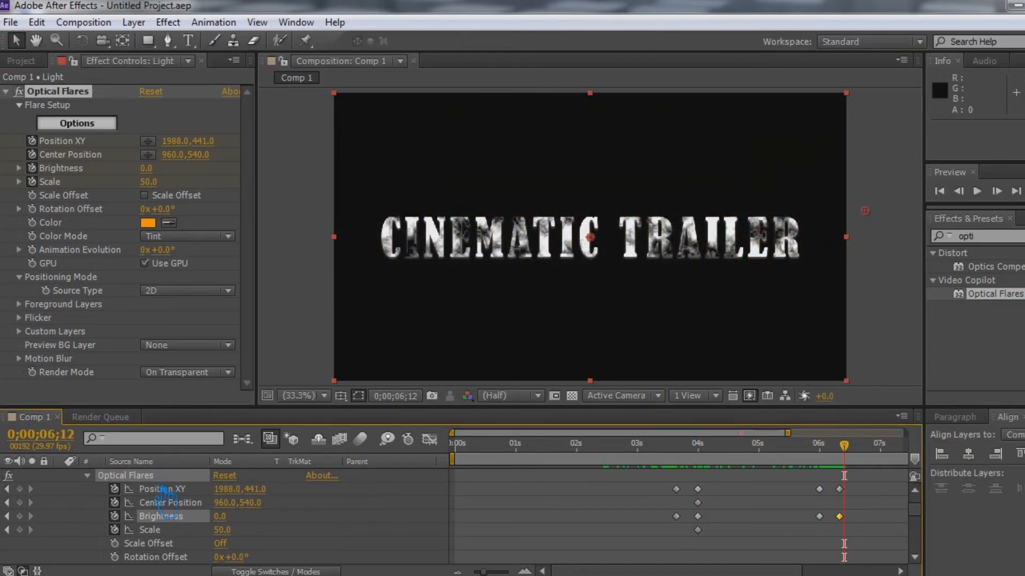
pyautogui.scroll(2, 160, 494)
pyautogui.click(60, 475)
pyautogui.hotkey('ctrl', 's')
# Step: Duplicate the Light layer with the playhead at 0;00;04;17, where the flare is visible over the title
pyautogui.click(168, 482)
pyautogui.moveTo(845, 447); pyautogui.dragTo(732, 456)
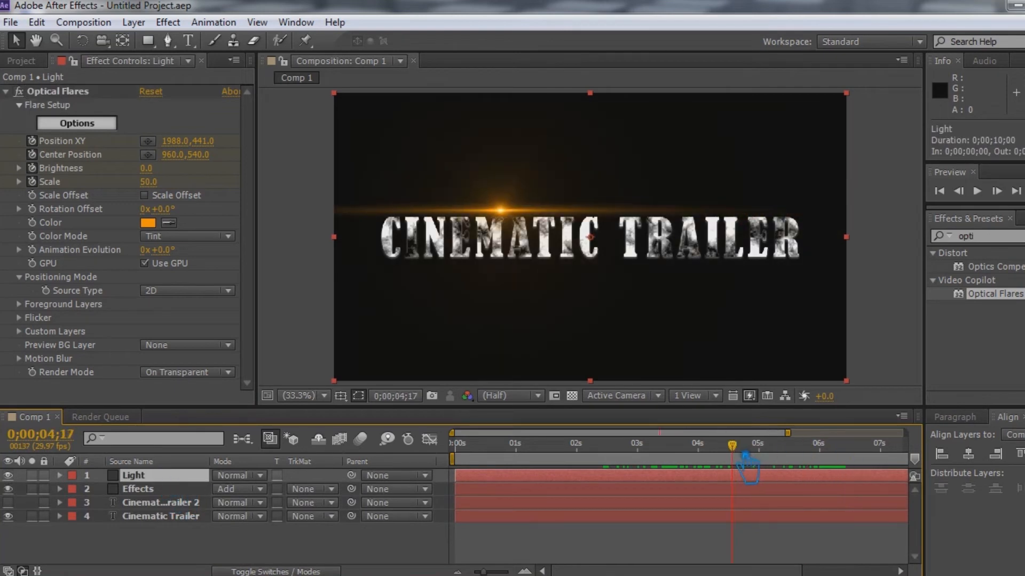
pyautogui.hotkey('ctrl', 'd')
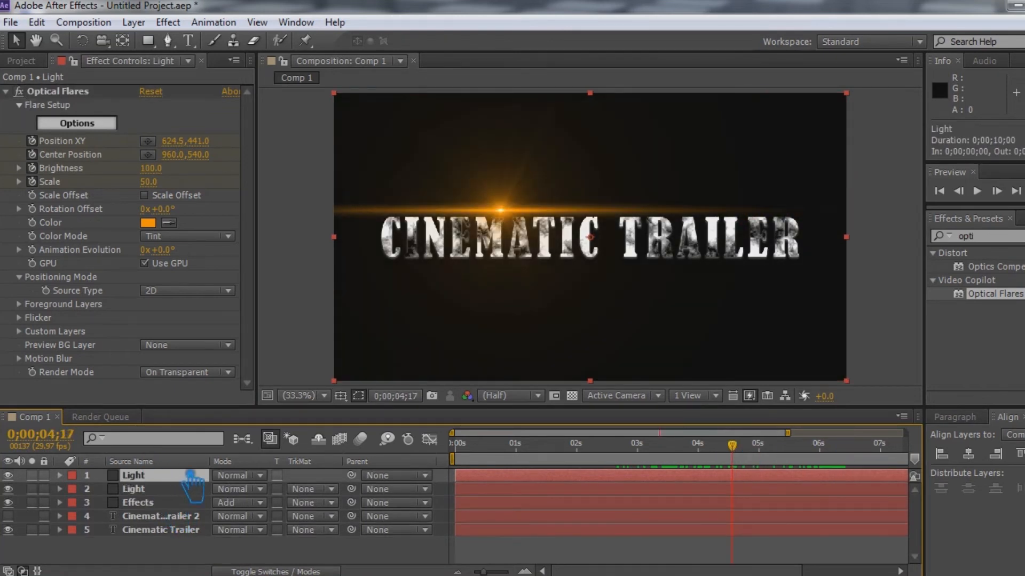
pyautogui.hotkey('ctrl', 't')
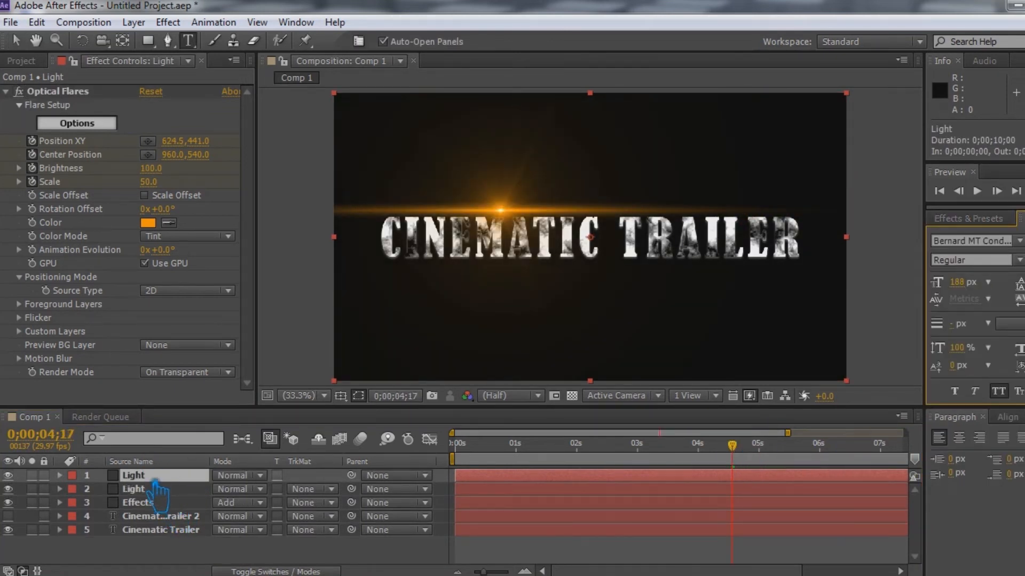
# Step: Nudge the duplicate Light layer straight down to Position 960, 717, so its flare runs along the title's lower edge
pyautogui.click(155, 481)
pyautogui.press('Down')
pyautogui.press('Down')
pyautogui.press('Down')
pyautogui.press('Down')
pyautogui.press('Down')
pyautogui.press('Down')
pyautogui.press('Down')
pyautogui.press('Down')
pyautogui.press('Down')
pyautogui.press('Down')
pyautogui.press('Down')
pyautogui.press('Down')
pyautogui.press('Down')
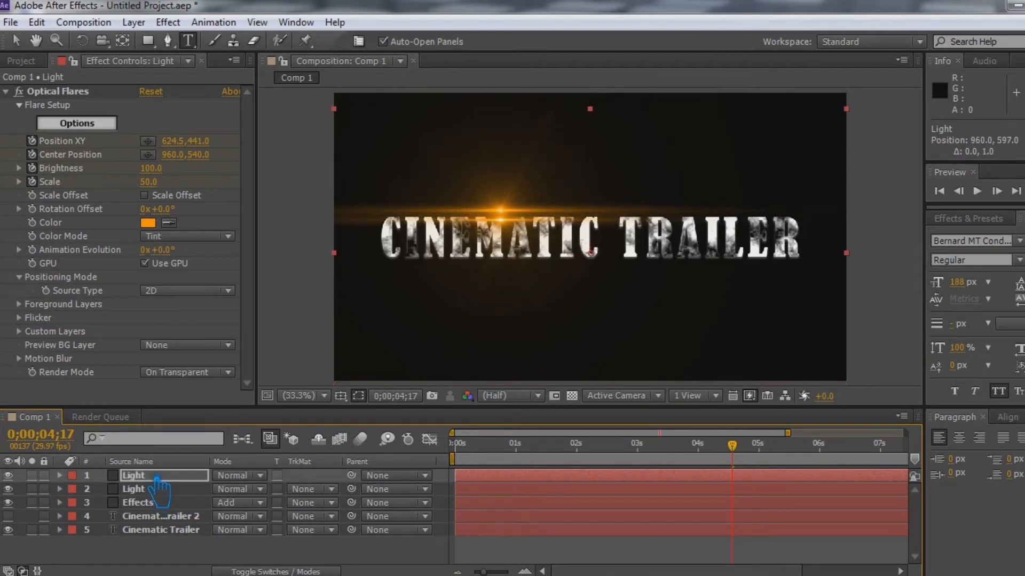
pyautogui.press('Down')
pyautogui.press('Down')
pyautogui.press('Down')
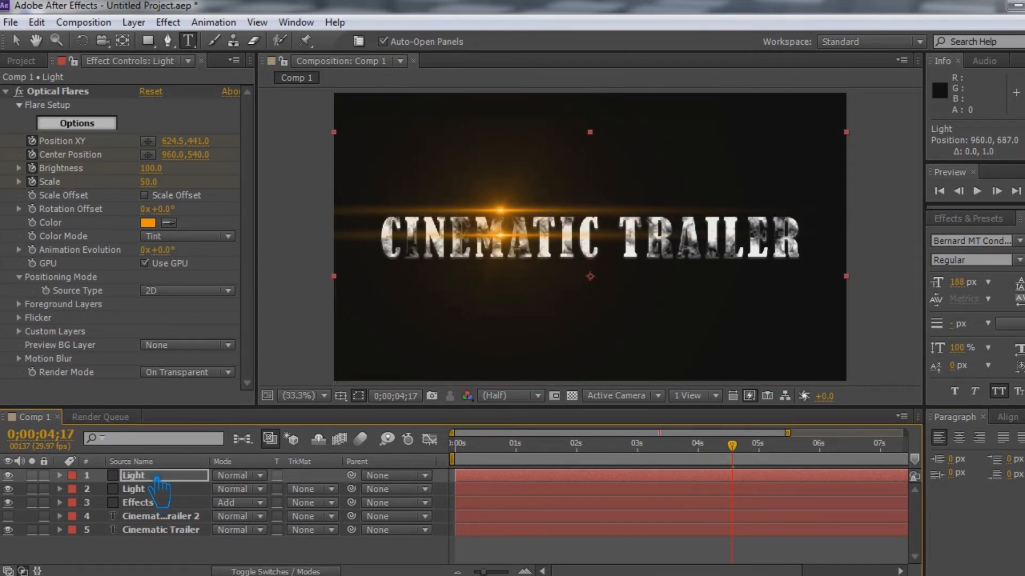
pyautogui.press('Down')
pyautogui.press('Down')
pyautogui.press('Down')
pyautogui.press('Down')
pyautogui.press('Down')
pyautogui.press('Down')
pyautogui.press('Down')
pyautogui.press('Down')
pyautogui.press('Down')
pyautogui.press('Down')
pyautogui.press('Down')
pyautogui.press('Down')
pyautogui.press('Down')
pyautogui.press('Down')
pyautogui.press('Down')
pyautogui.press('Down')
pyautogui.press('Down')
pyautogui.press('Down')
pyautogui.press('Down')
pyautogui.press('Down')
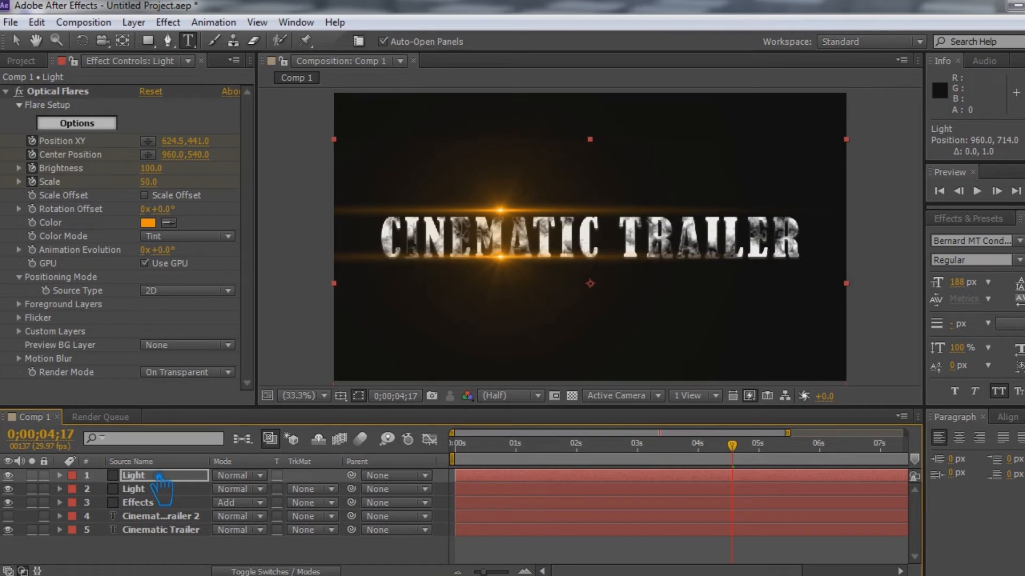
pyautogui.press('Down')
pyautogui.press('Down')
pyautogui.press('Down')
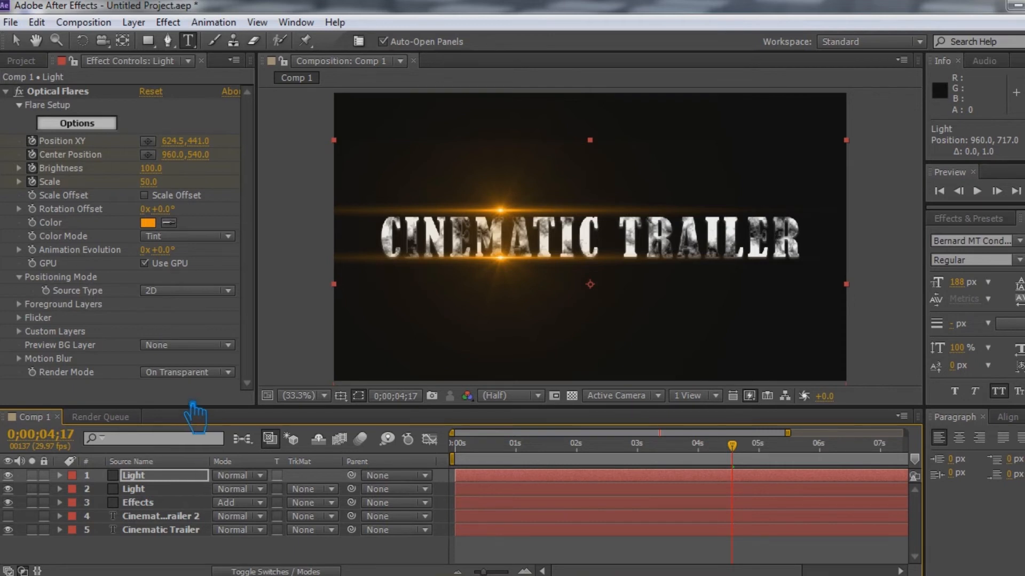
# Step: Time-reverse the original Light layer's Optical Flares keyframes so the upper flare sweeps in the opposite direction
pyautogui.click(160, 490)
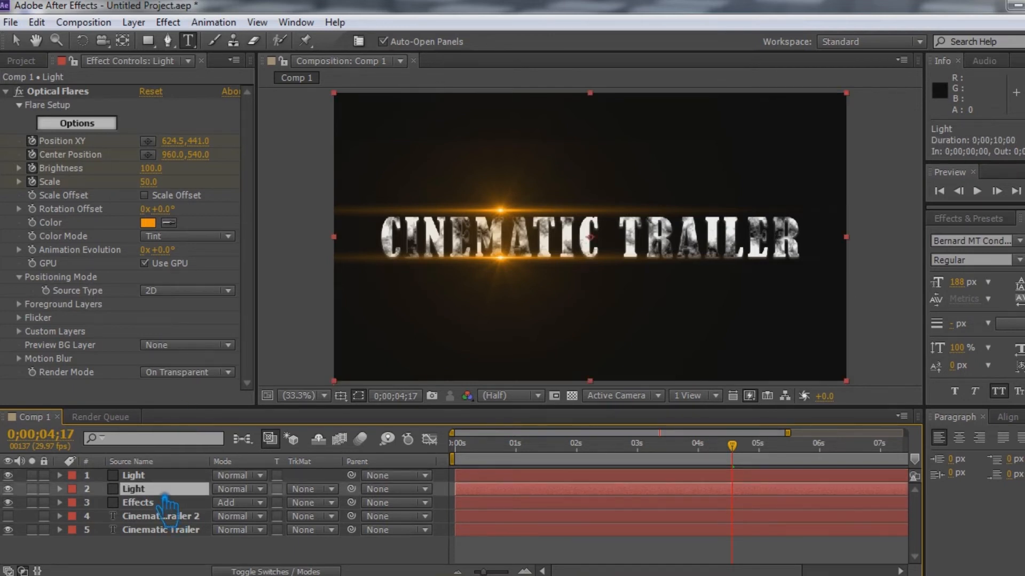
pyautogui.moveTo(728, 473); pyautogui.dragTo(766, 480)
pyautogui.click(60, 488)
pyautogui.scroll(-2, 852, 558)
pyautogui.moveTo(859, 548); pyautogui.dragTo(660, 479)
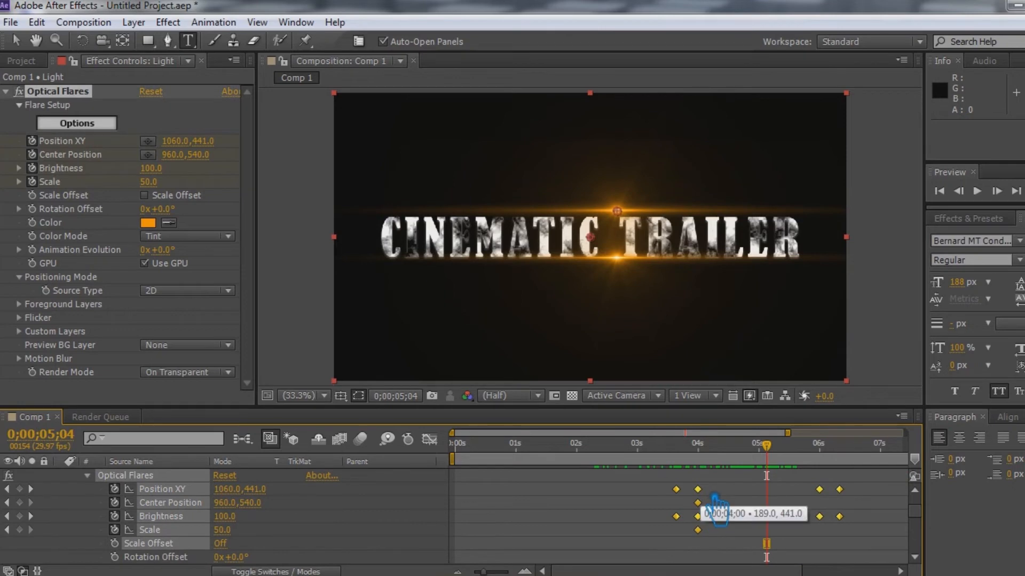
pyautogui.rightClick(697, 490)
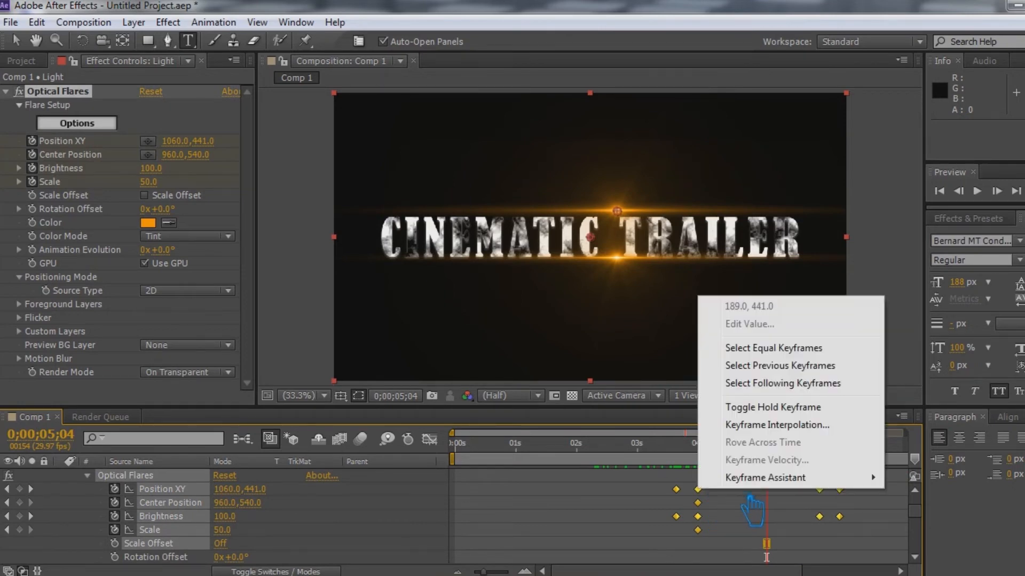
pyautogui.moveTo(781, 480)
pyautogui.click(544, 480)
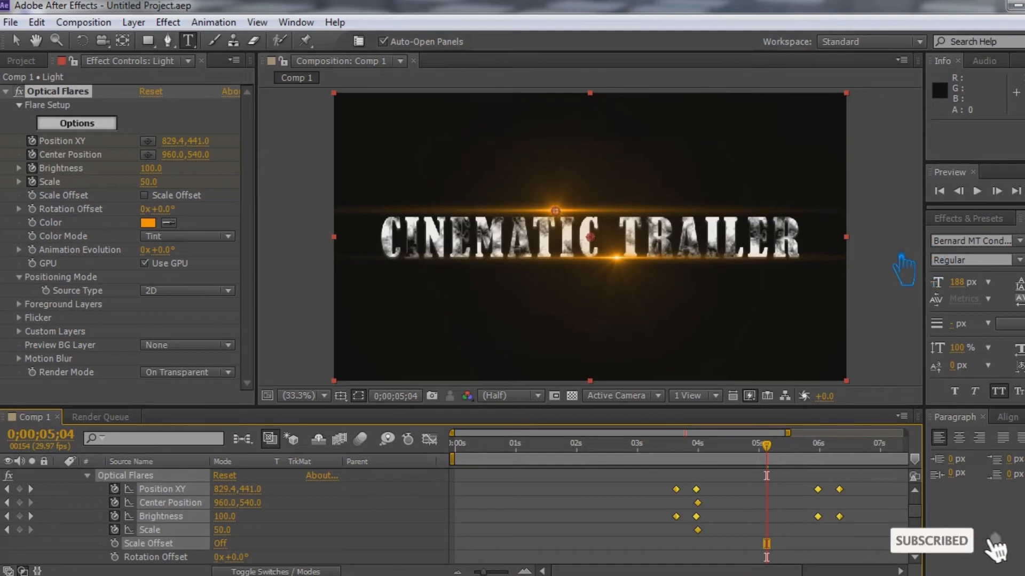
# Step: Fit the full composition duration in the timeline, collapse the layer properties, and preview the two flares crossing the title
pyautogui.press('v')
pyautogui.click(902, 274)
pyautogui.press('-')
pyautogui.press('-')
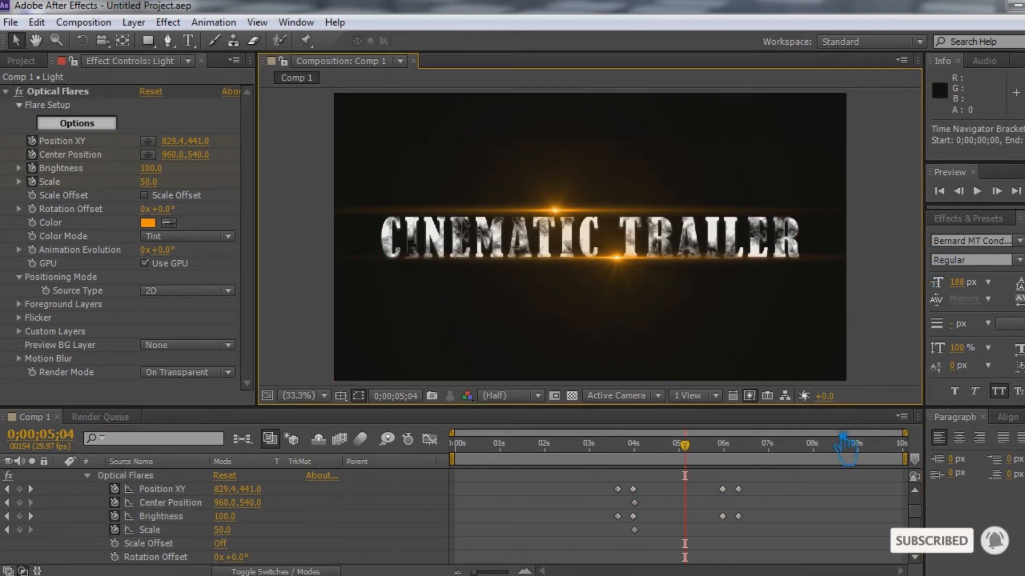
pyautogui.scroll(1, 109, 483)
pyautogui.click(59, 476)
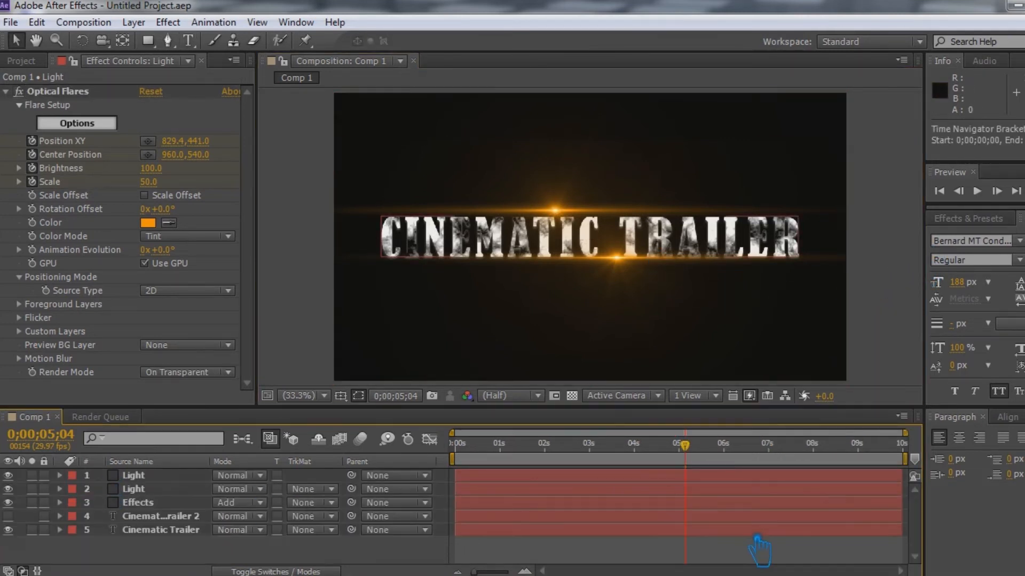
pyautogui.click(755, 531)
pyautogui.click(749, 555)
pyautogui.press('KP_0')
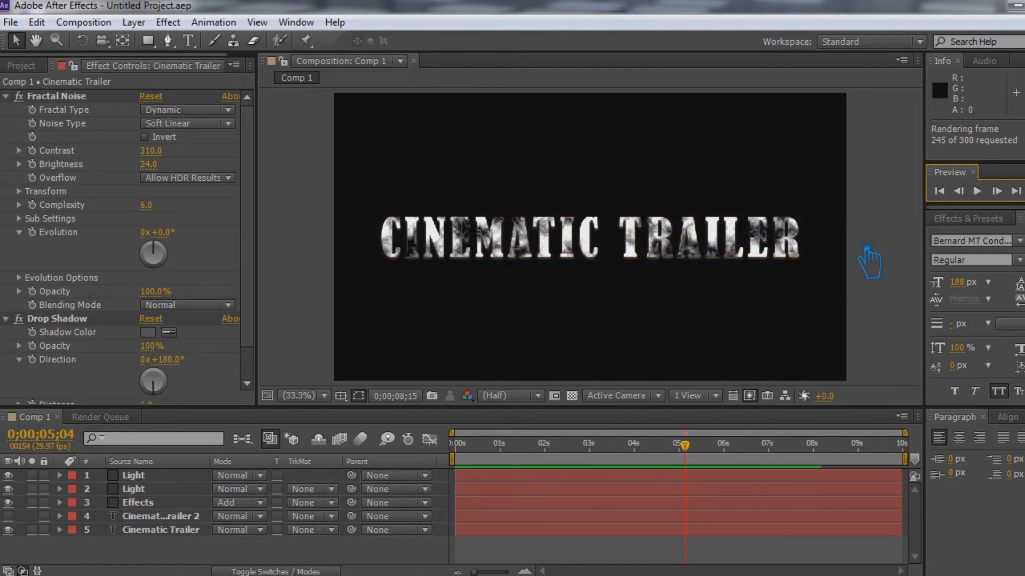
pyautogui.click(550, 447)
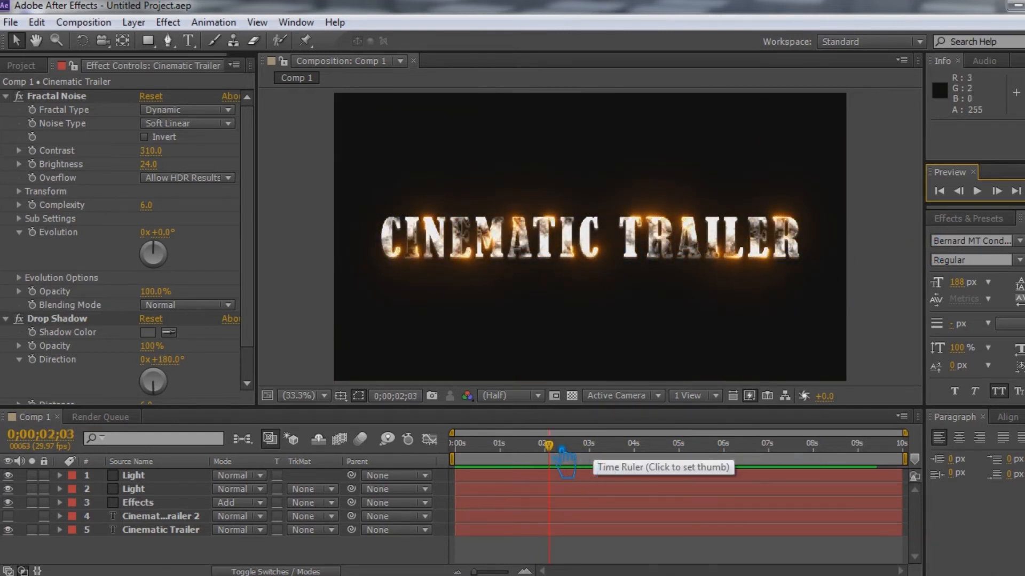
pyautogui.click(667, 446)
# Step: At 0;00;03;29, nudge the original Light layer down to about Position 960, 558, bringing its flare onto the title's upper edge
pyautogui.click(133, 475)
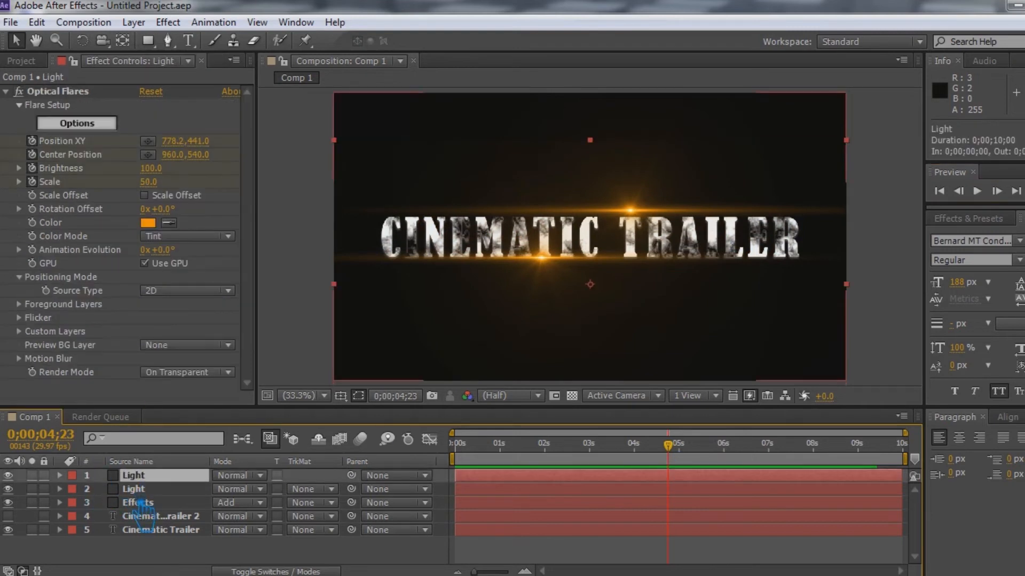
pyautogui.click(134, 489)
pyautogui.click(134, 474)
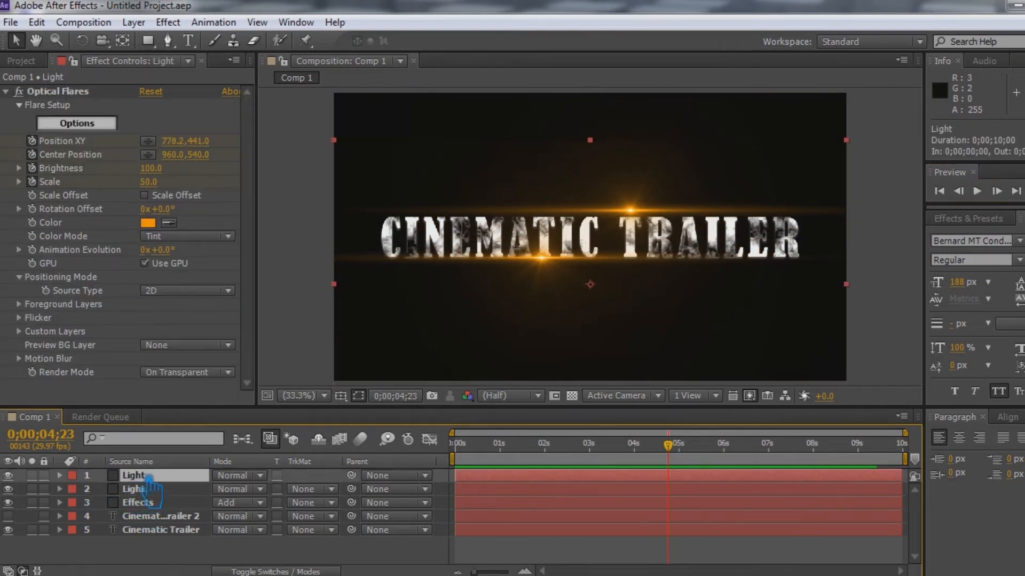
pyautogui.click(79, 92)
pyautogui.click(626, 487)
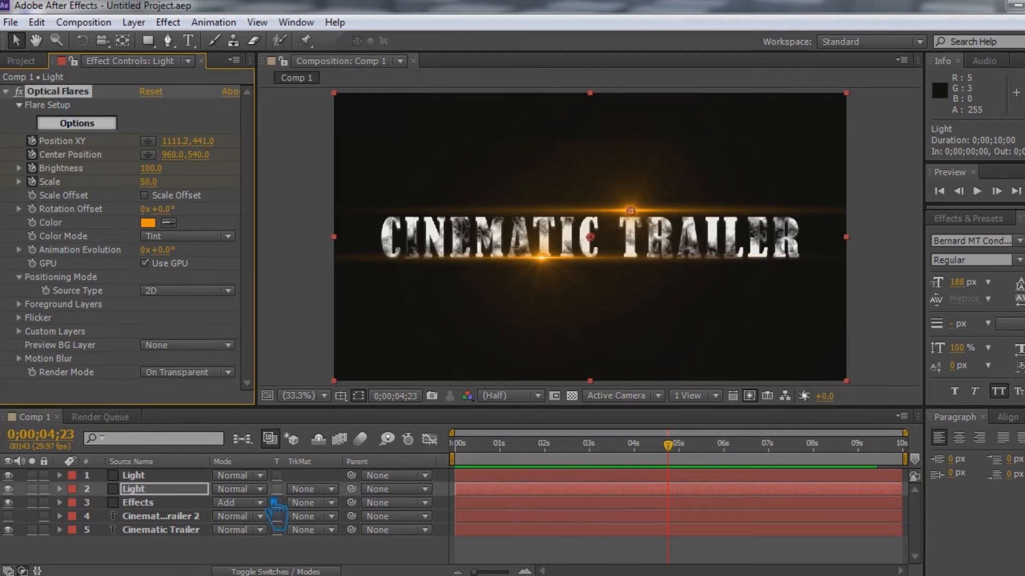
pyautogui.press('u')
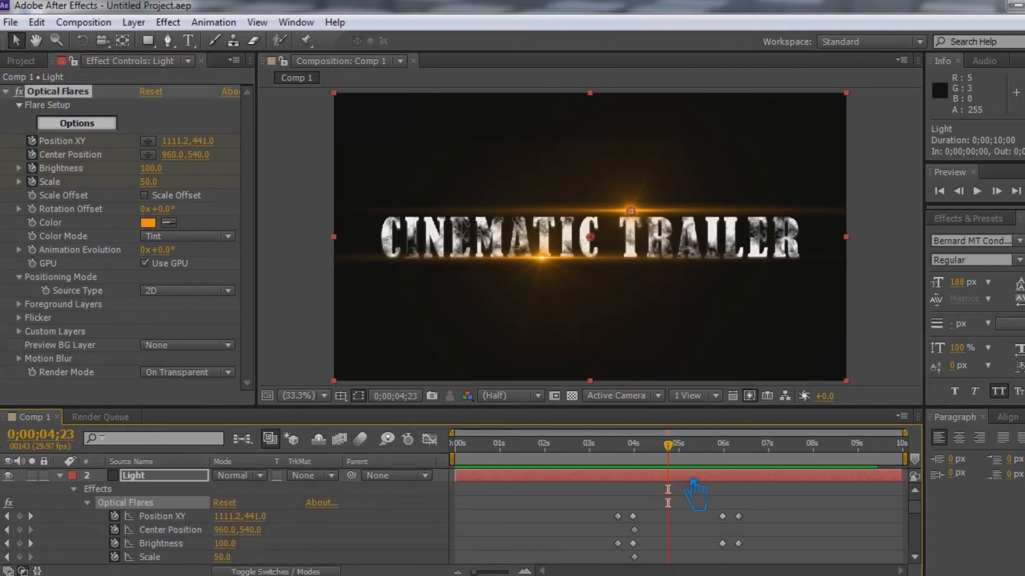
pyautogui.moveTo(681, 449); pyautogui.dragTo(646, 455)
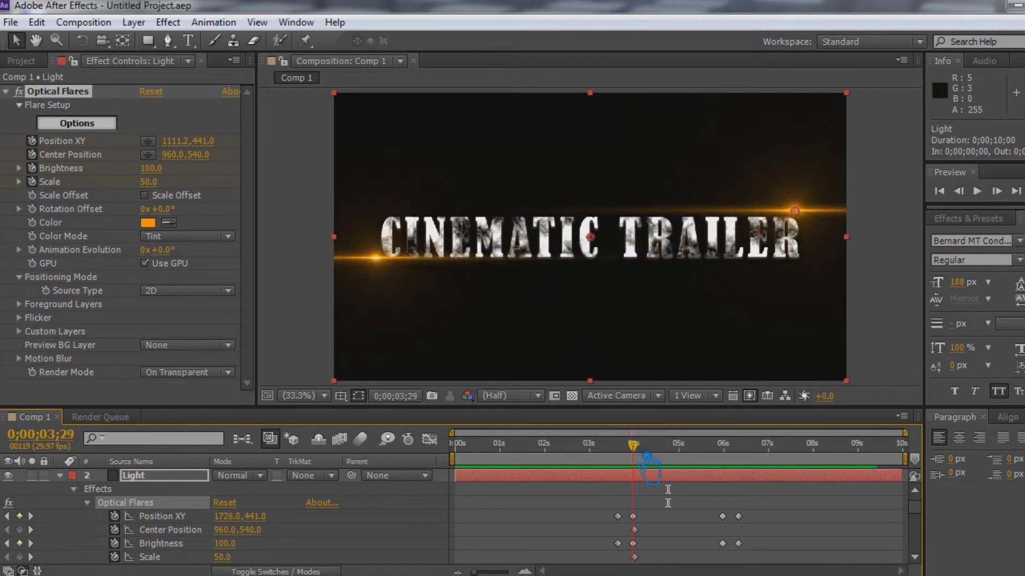
pyautogui.click(537, 477)
pyautogui.press('Down')
pyautogui.press('Down')
pyautogui.press('Down')
pyautogui.press('Down')
pyautogui.press('Down')
pyautogui.press('Down')
pyautogui.press('Down')
pyautogui.press('Down')
pyautogui.press('Down')
pyautogui.press('Down')
pyautogui.press('Down')
pyautogui.press('Down')
pyautogui.press('Down')
pyautogui.press('Down')
pyautogui.press('Down')
pyautogui.press('Down')
pyautogui.press('Down')
pyautogui.press('Down')
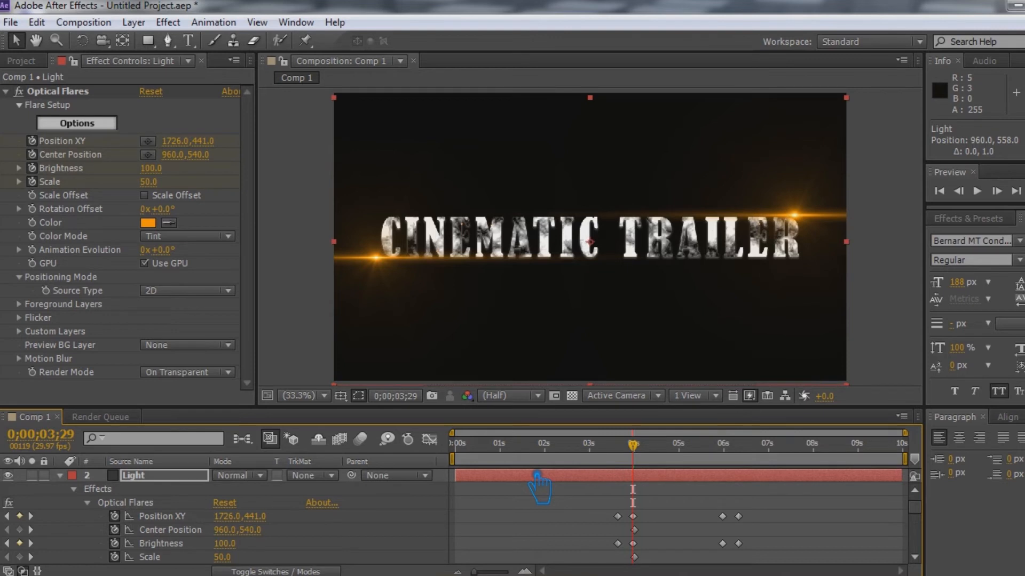
# Step: Save the project, collapse the Light layer's properties, and preview the animation with both flares
pyautogui.hotkey('ctrl', 's')
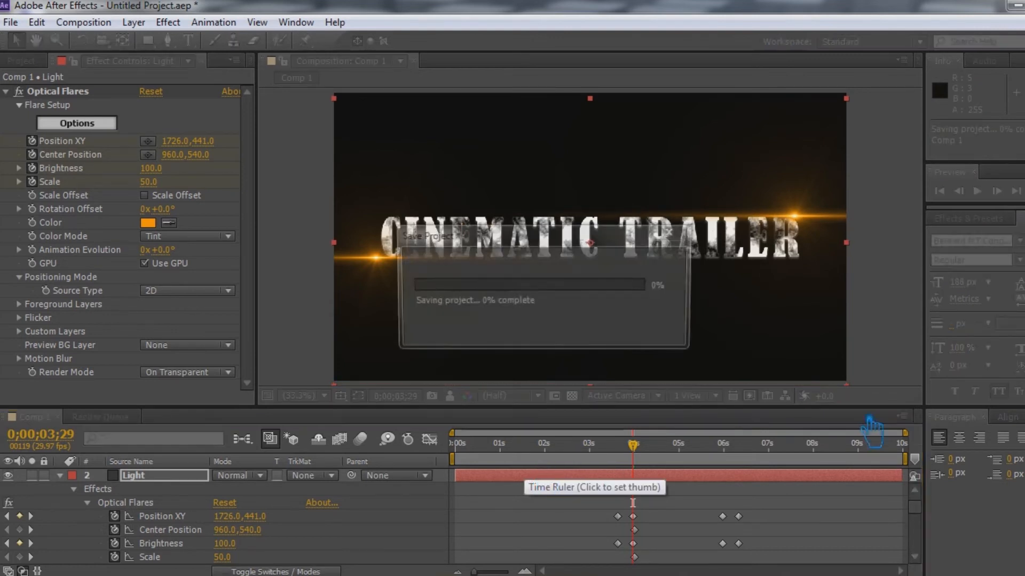
pyautogui.press('KP_0')
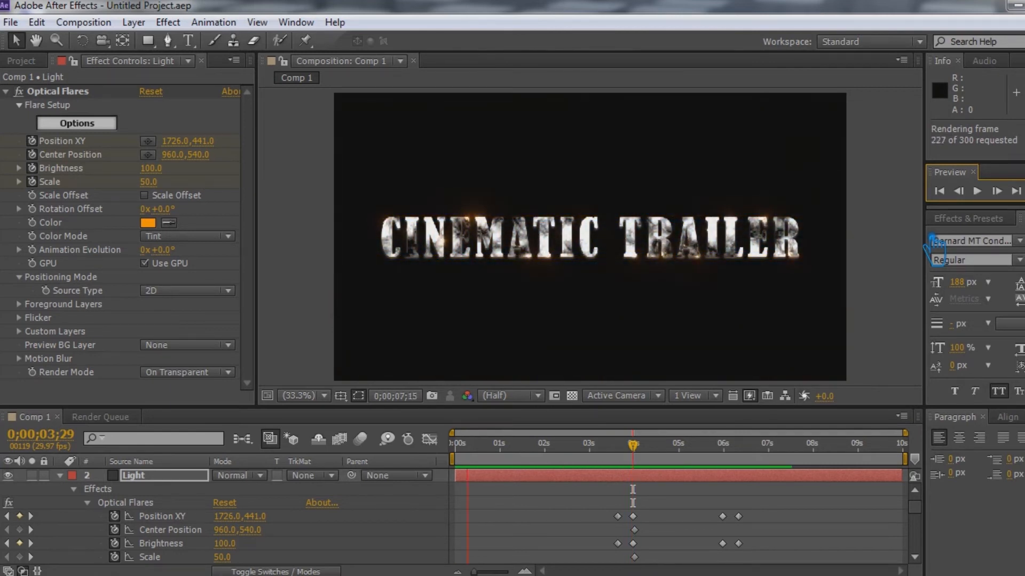
pyautogui.press('space')
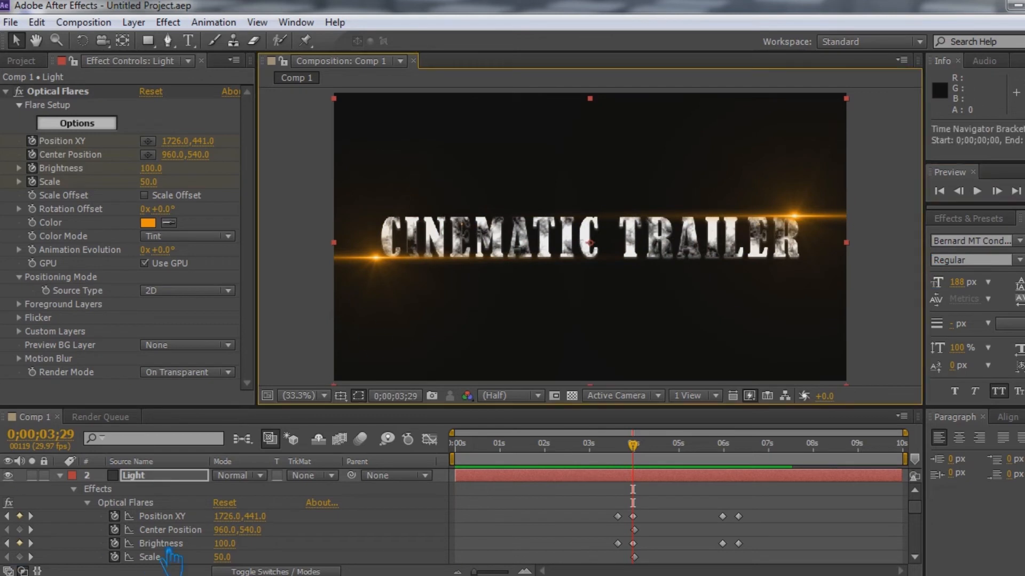
pyautogui.click(60, 475)
pyautogui.click(622, 557)
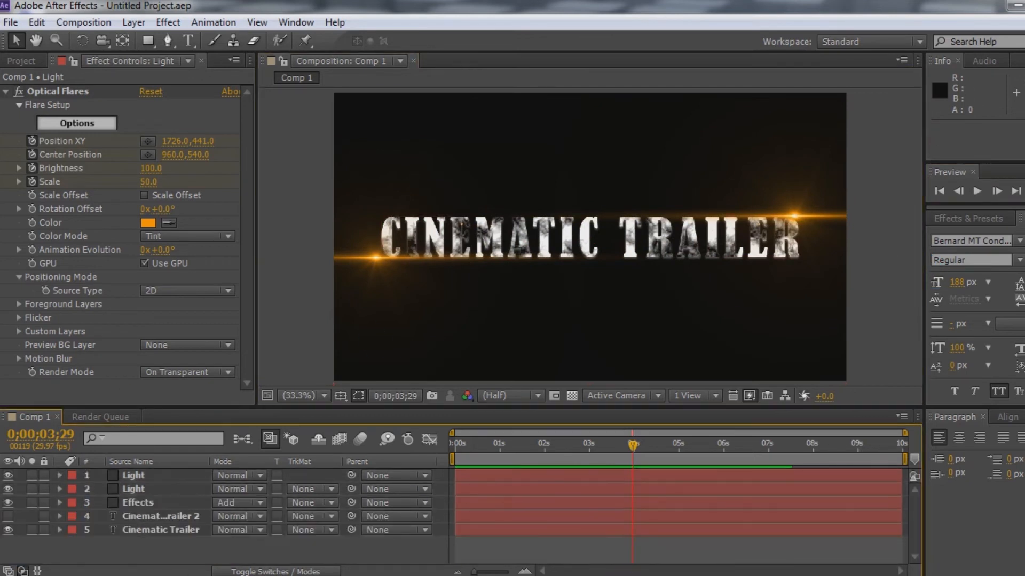
pyautogui.press('space')
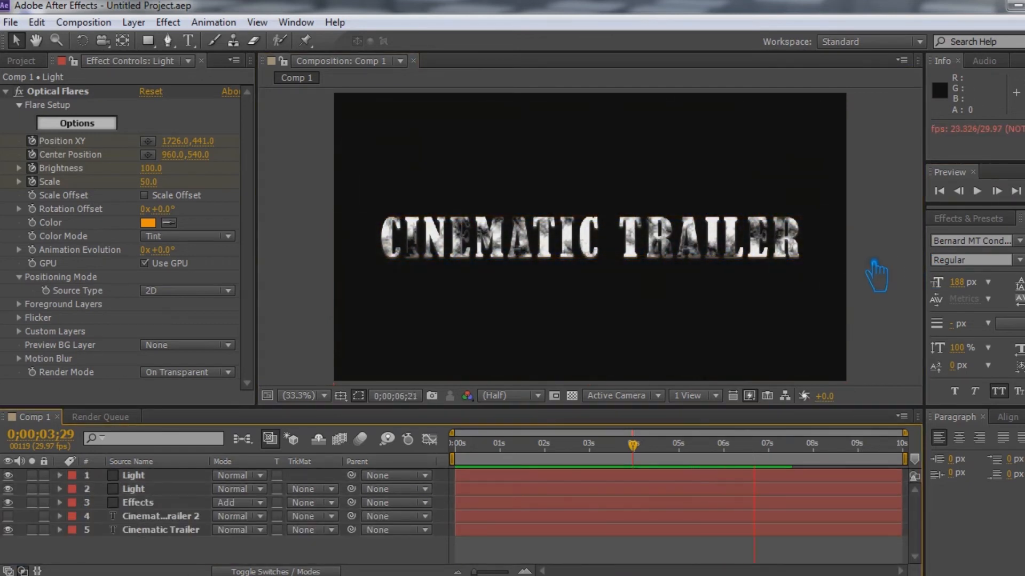
# Step: Create a comp-sized dark gray solid named BG and place it beneath all other layers
pyautogui.rightClick(367, 356)
pyautogui.moveTo(488, 368)
pyautogui.click(632, 411)
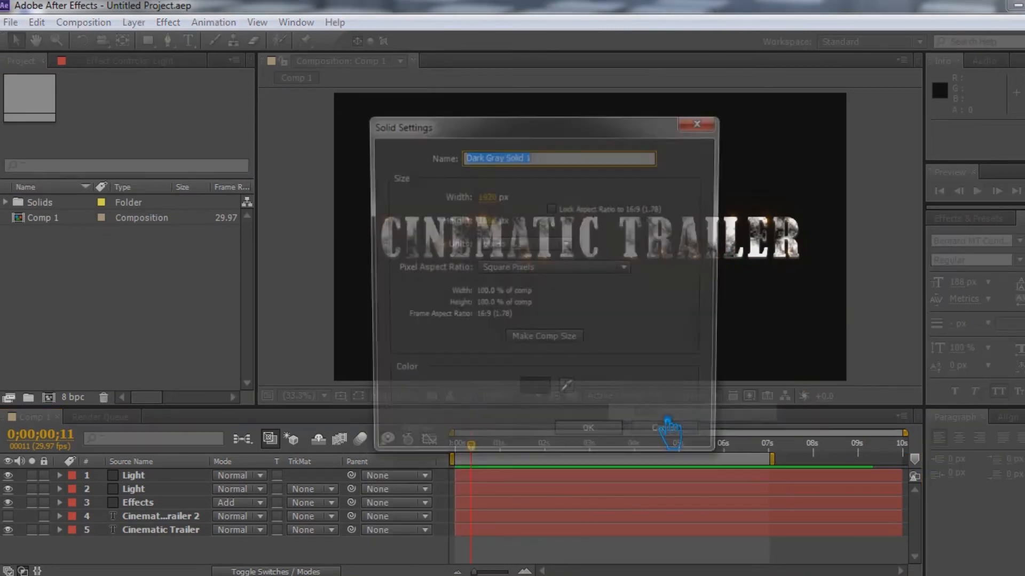
pyautogui.write('BG')
pyautogui.click(591, 441)
pyautogui.moveTo(171, 476); pyautogui.dragTo(292, 547)
# Step: Apply Fractal Noise to the BG layer and lower its Brightness to about -66
pyautogui.click(979, 219)
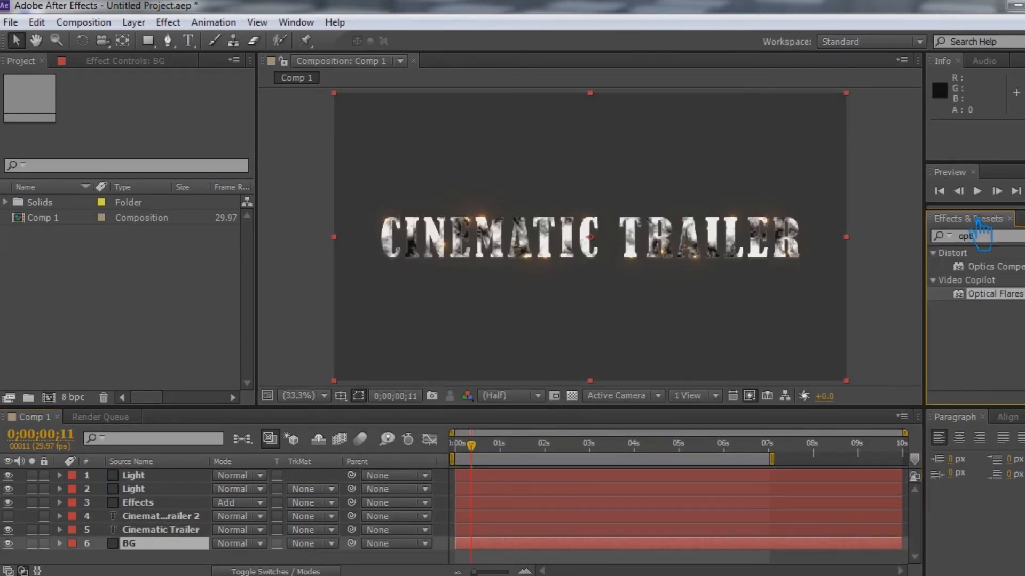
pyautogui.moveTo(1006, 237); pyautogui.dragTo(888, 247)
pyautogui.write('frac')
pyautogui.moveTo(993, 334); pyautogui.dragTo(770, 140)
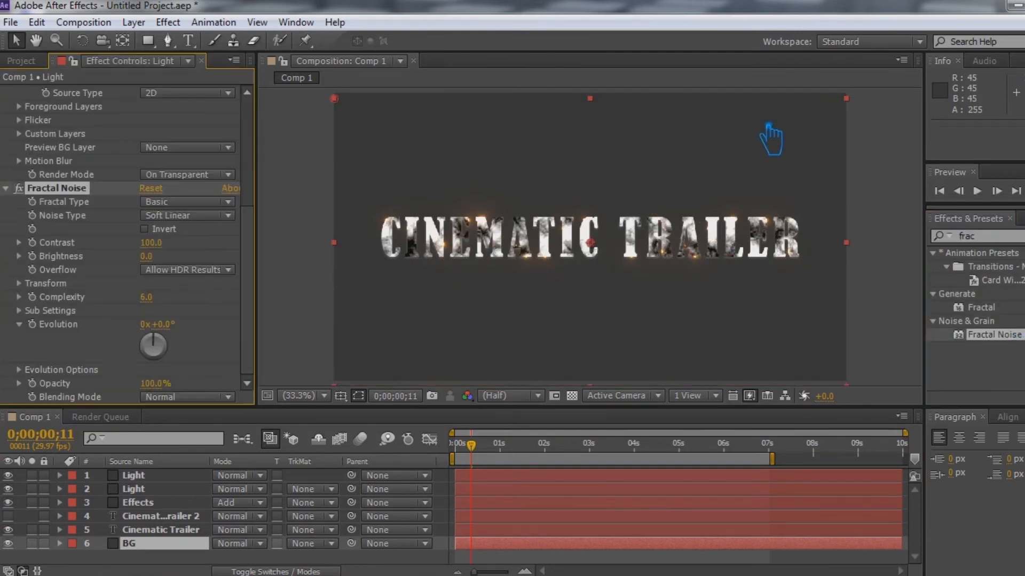
pyautogui.hotkey('ctrl', 'z')
pyautogui.moveTo(982, 337); pyautogui.dragTo(166, 563)
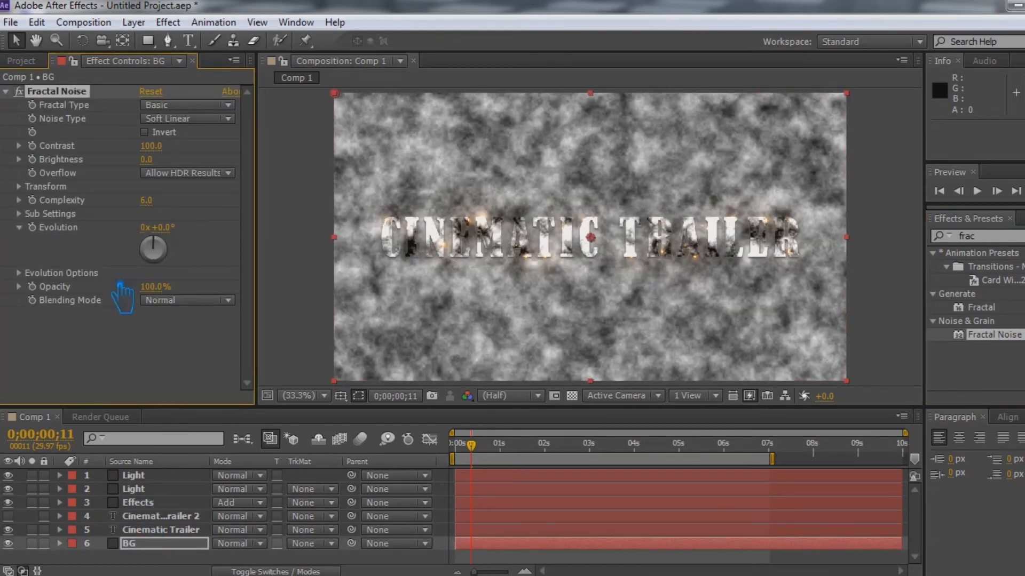
pyautogui.moveTo(125, 182)
pyautogui.mouseDown()
pyautogui.moveTo(95, 182)
pyautogui.moveTo(107, 181)
pyautogui.mouseUp()
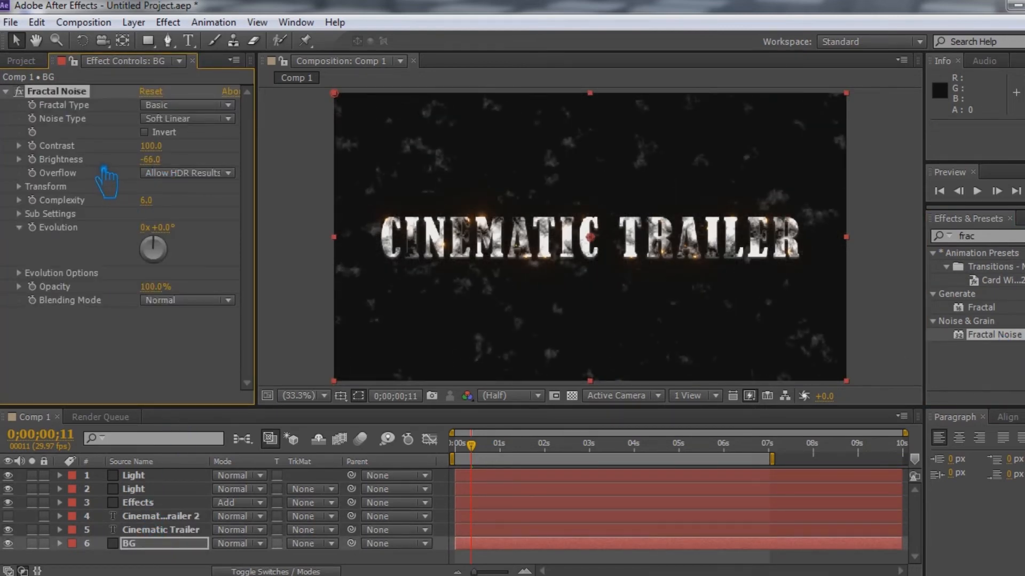
# Step: Lower the BG layer's Fractal Noise Contrast to about 69 and set its Complexity to 5
pyautogui.moveTo(145, 146)
pyautogui.mouseDown()
pyautogui.moveTo(229, 145)
pyautogui.moveTo(297, 160)
pyautogui.moveTo(228, 145)
pyautogui.moveTo(135, 157)
pyautogui.mouseUp()
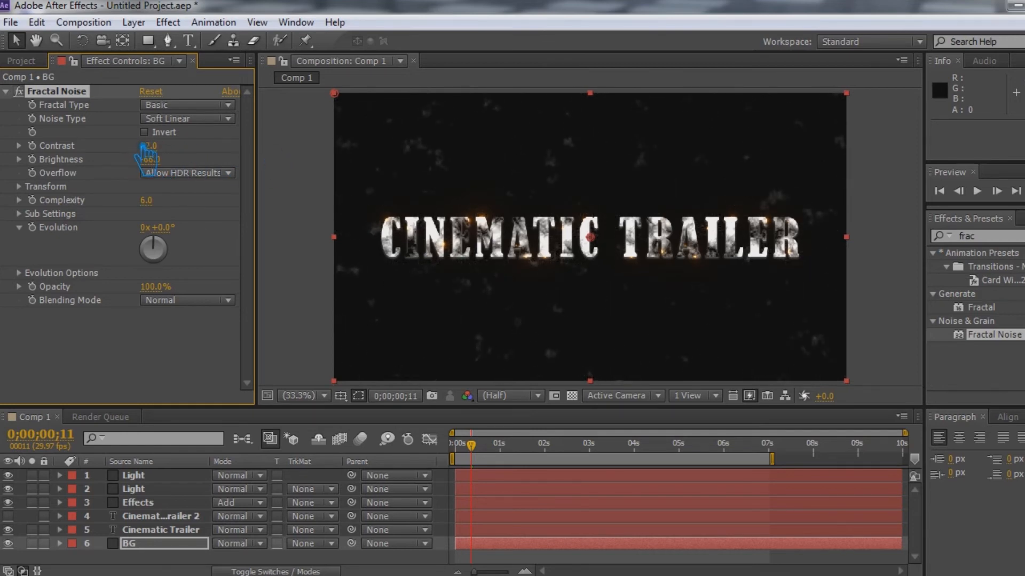
pyautogui.click(173, 545)
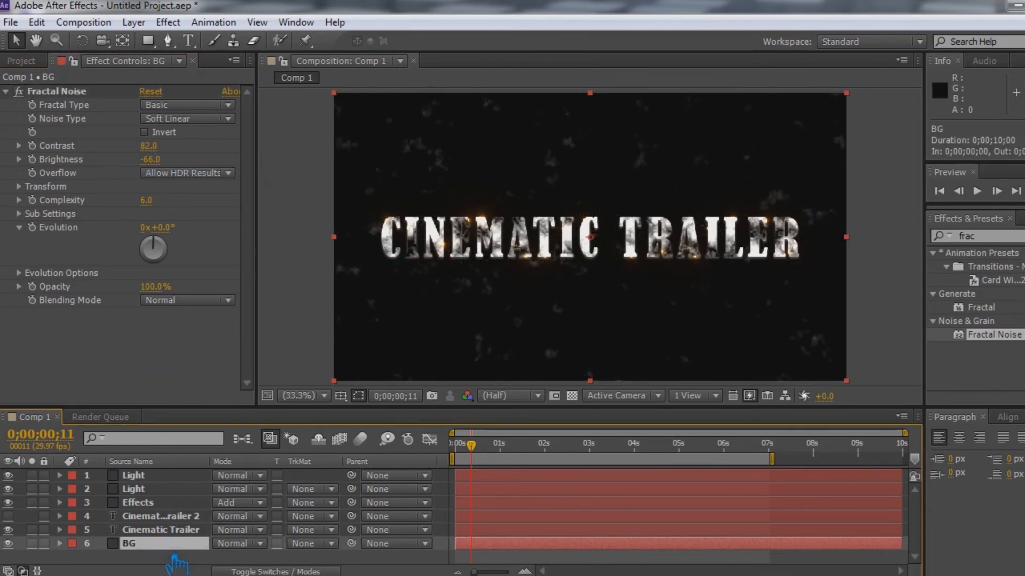
pyautogui.moveTo(163, 210); pyautogui.dragTo(216, 221)
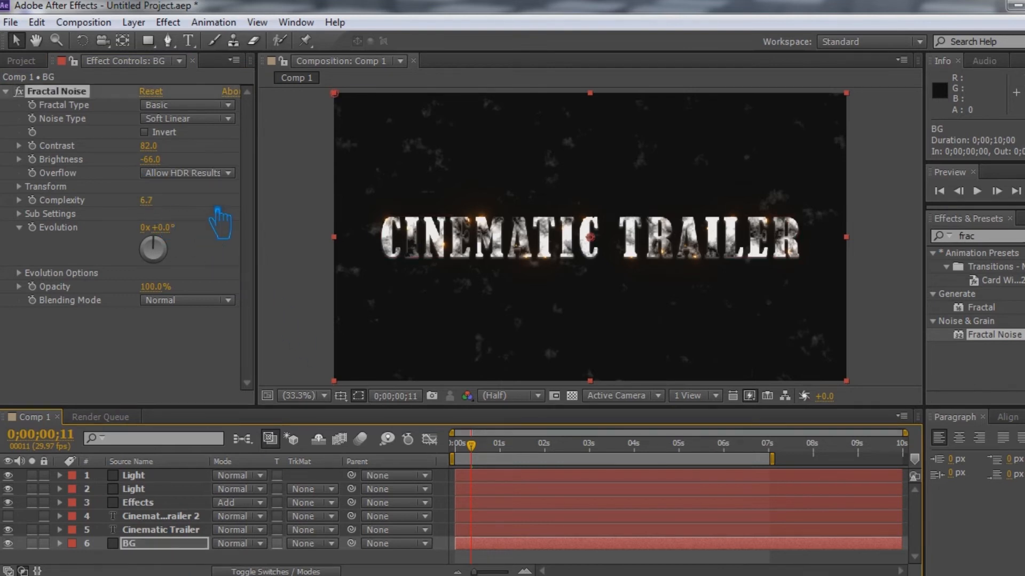
pyautogui.moveTo(179, 154); pyautogui.dragTo(159, 159)
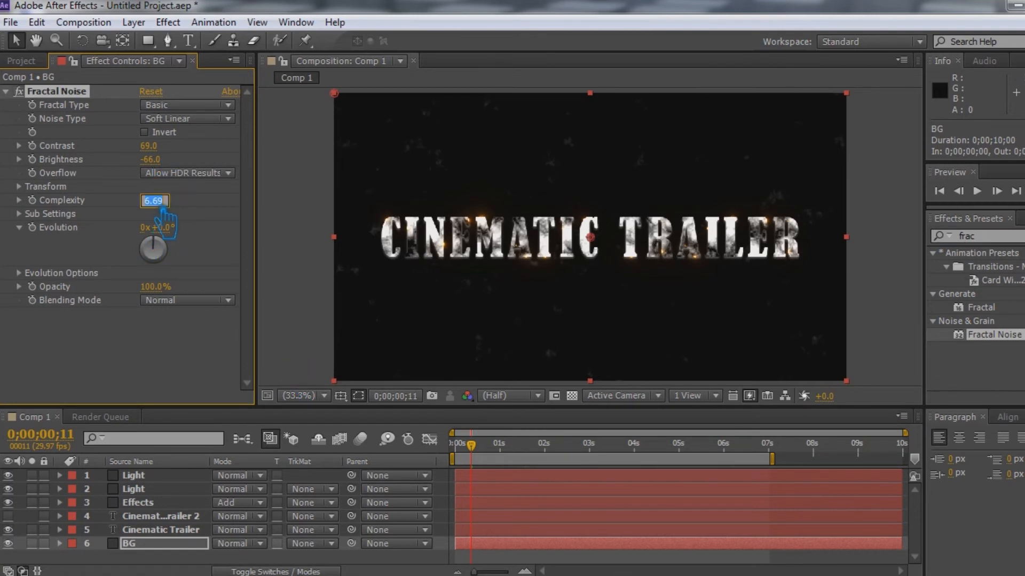
pyautogui.click(162, 206)
pyautogui.write('5')
pyautogui.press('Return')
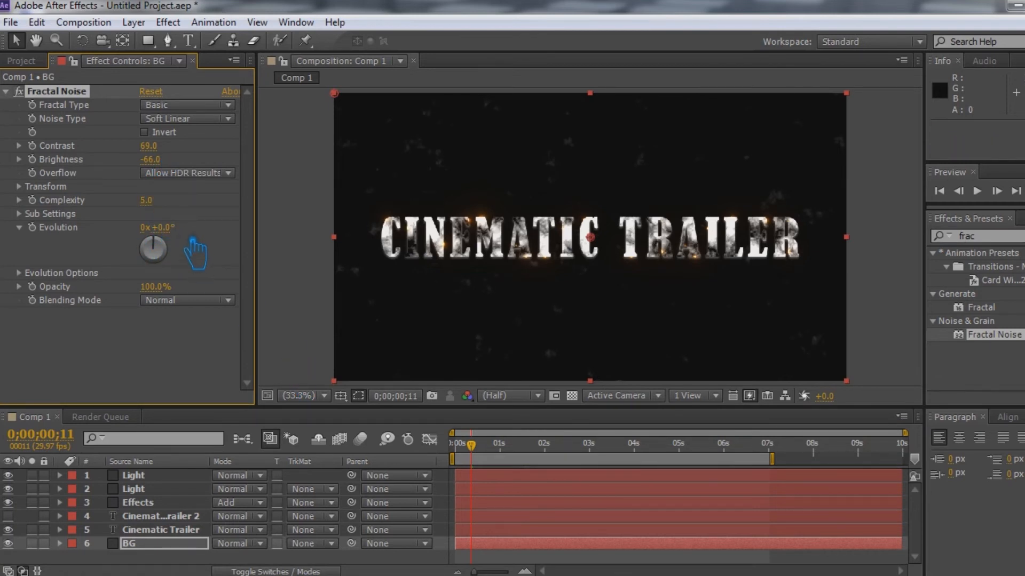
# Step: Rotate the Fractal Noise Evolution to about 166°, adjust Brightness to -65, lock the BG layer and save
pyautogui.moveTo(180, 248); pyautogui.dragTo(310, 246)
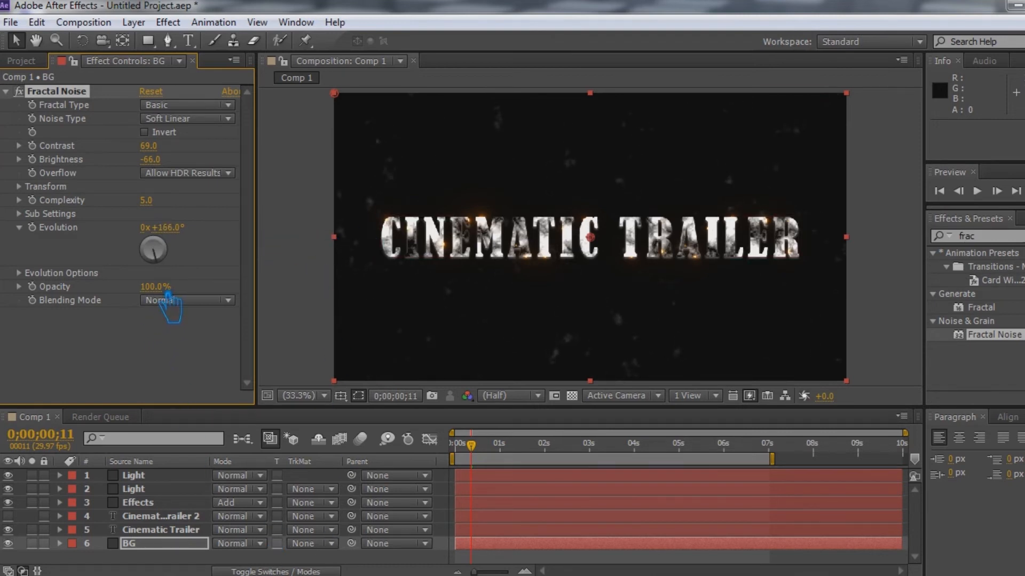
pyautogui.write('-81')
pyautogui.press('Return')
pyautogui.moveTo(171, 172); pyautogui.dragTo(168, 172)
pyautogui.click(45, 543)
pyautogui.hotkey('ctrl', 's')
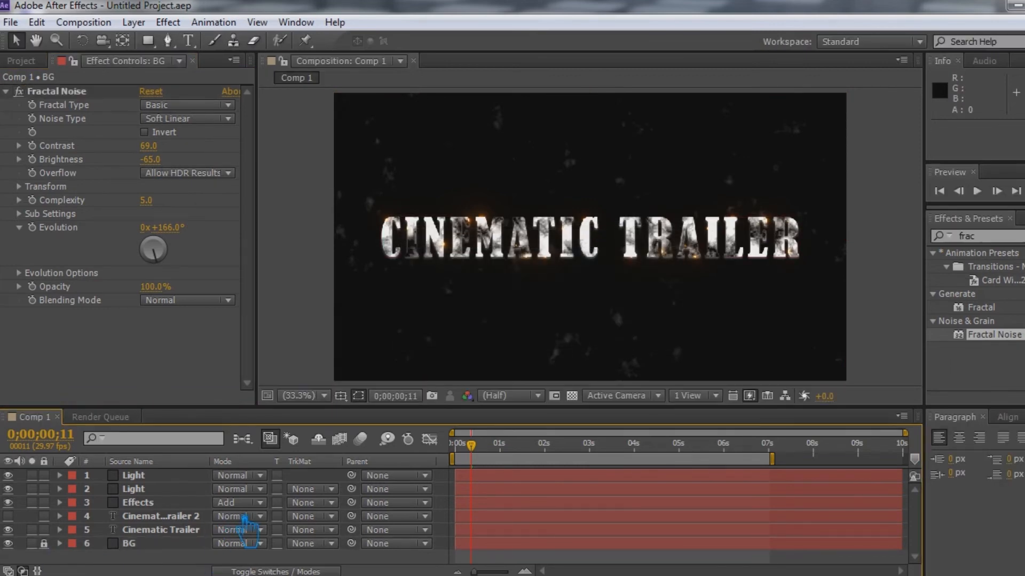
# Step: Create a two-node camera with the 50mm preset
pyautogui.rightClick(430, 373)
pyautogui.moveTo(555, 384)
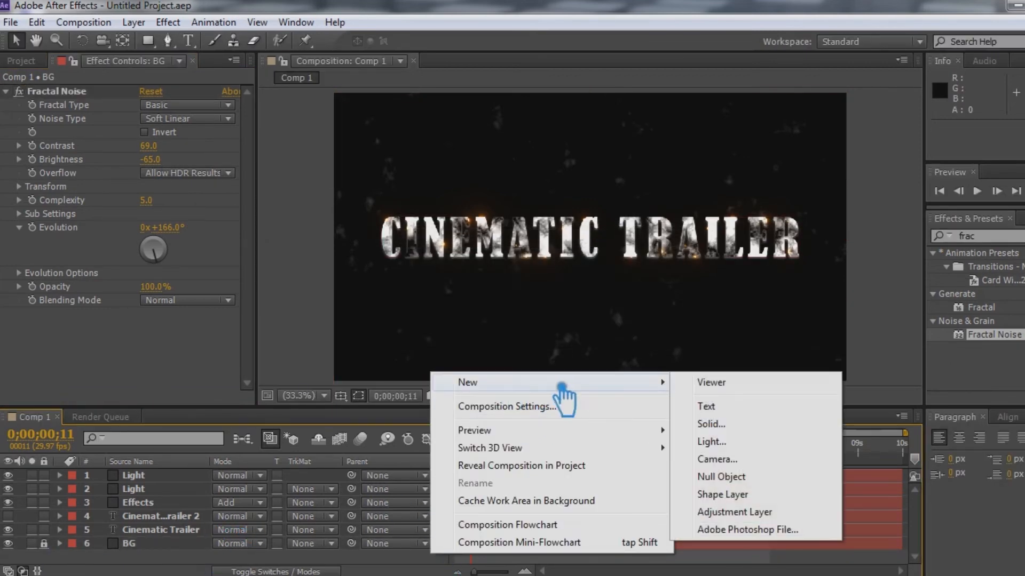
pyautogui.click(753, 459)
pyautogui.click(734, 470)
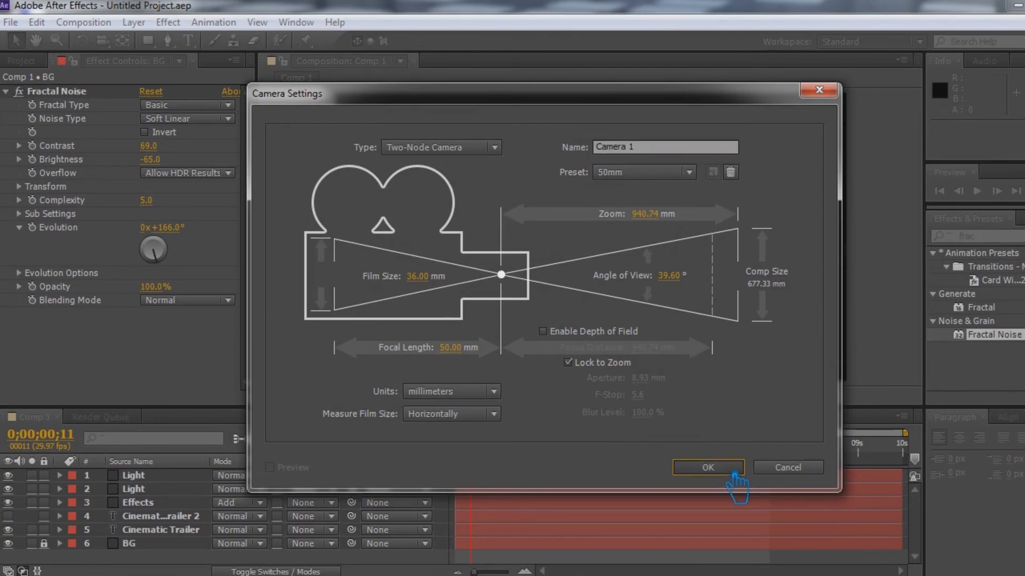
# Step: Turn both Light layers, Effects, both Cinematic Trailer text layers and BG into 3D layers
pyautogui.press('F4')
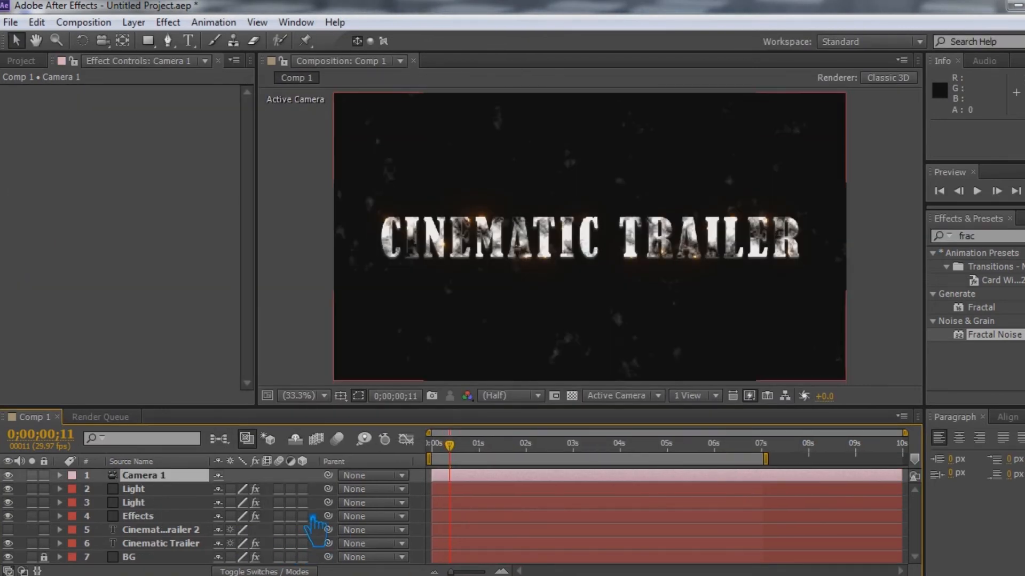
pyautogui.moveTo(302, 557); pyautogui.dragTo(302, 489)
pyautogui.click(43, 557)
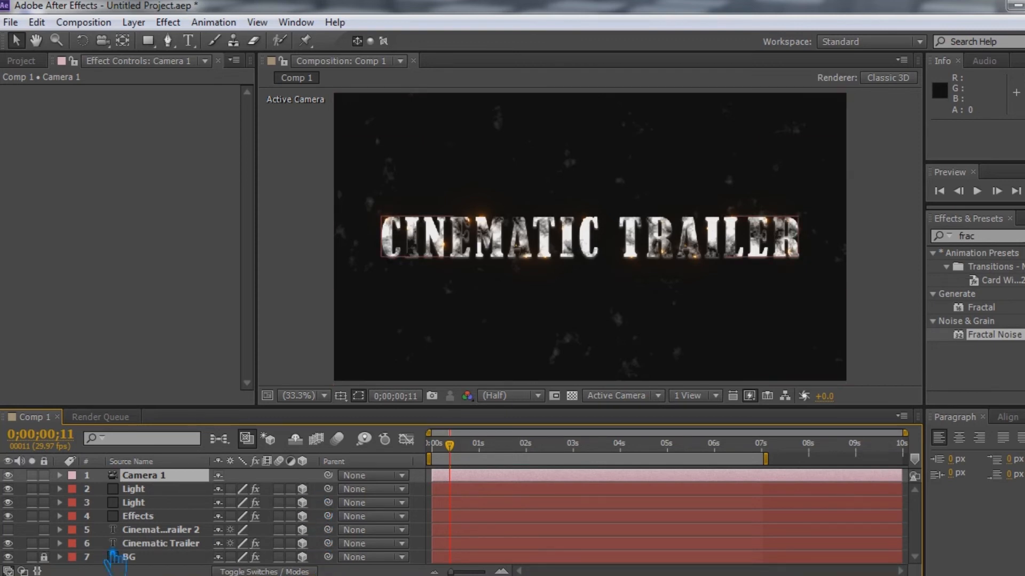
# Step: Create a null object, make it 3D, and parent Camera 1 to it
pyautogui.rightClick(435, 567)
pyautogui.moveTo(522, 389)
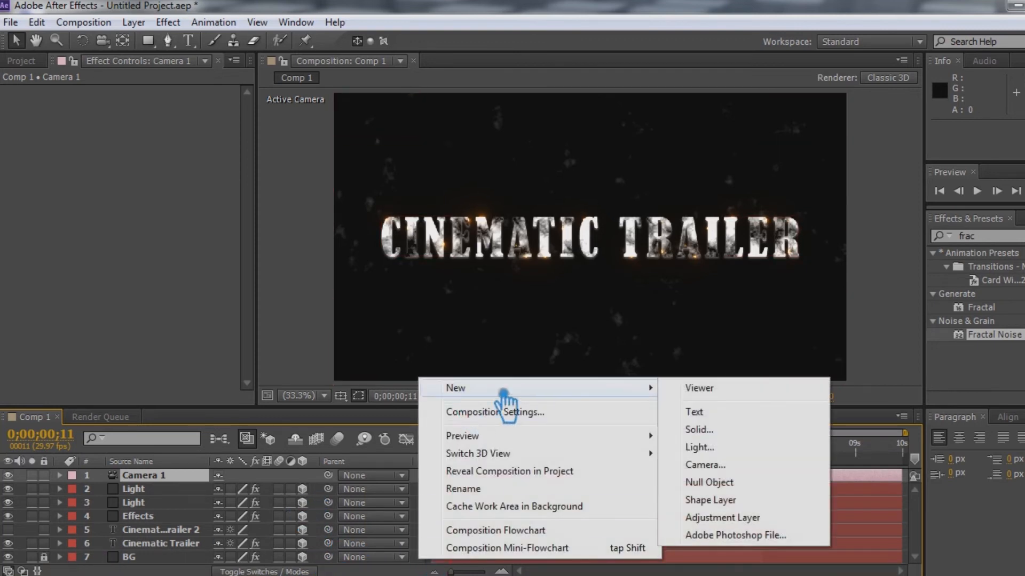
pyautogui.click(754, 486)
pyautogui.moveTo(328, 488); pyautogui.dragTo(152, 477)
pyautogui.moveTo(328, 489); pyautogui.dragTo(162, 477)
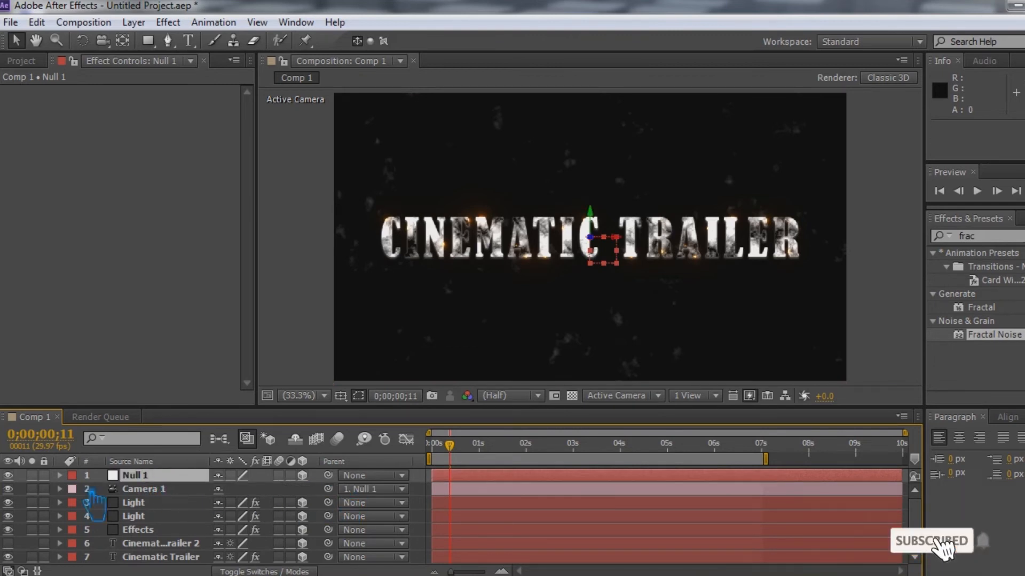
# Step: Reveal Null 1's transform properties and set its Z Position to 3000
pyautogui.click(60, 476)
pyautogui.click(73, 489)
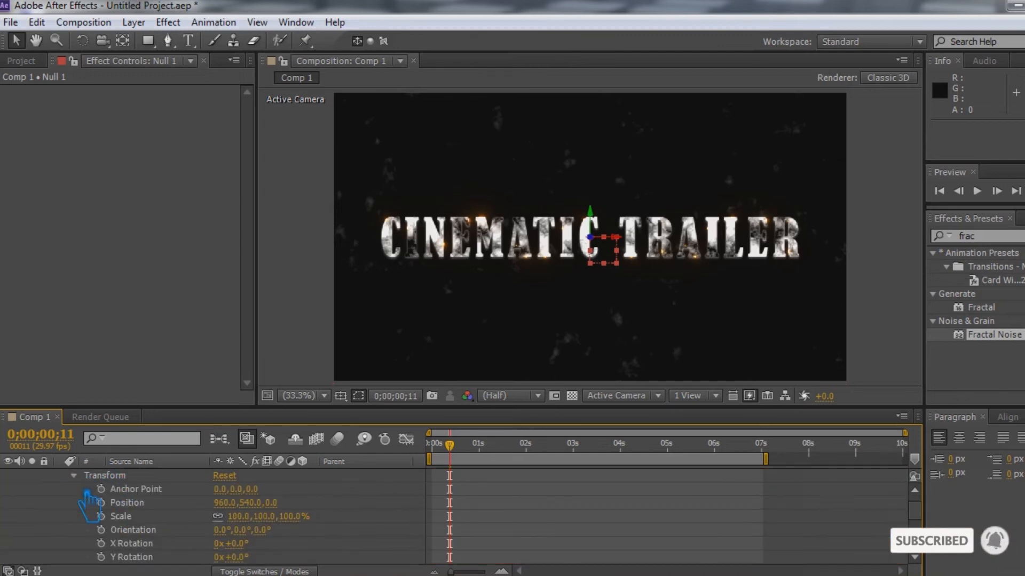
pyautogui.scroll(1, 93, 496)
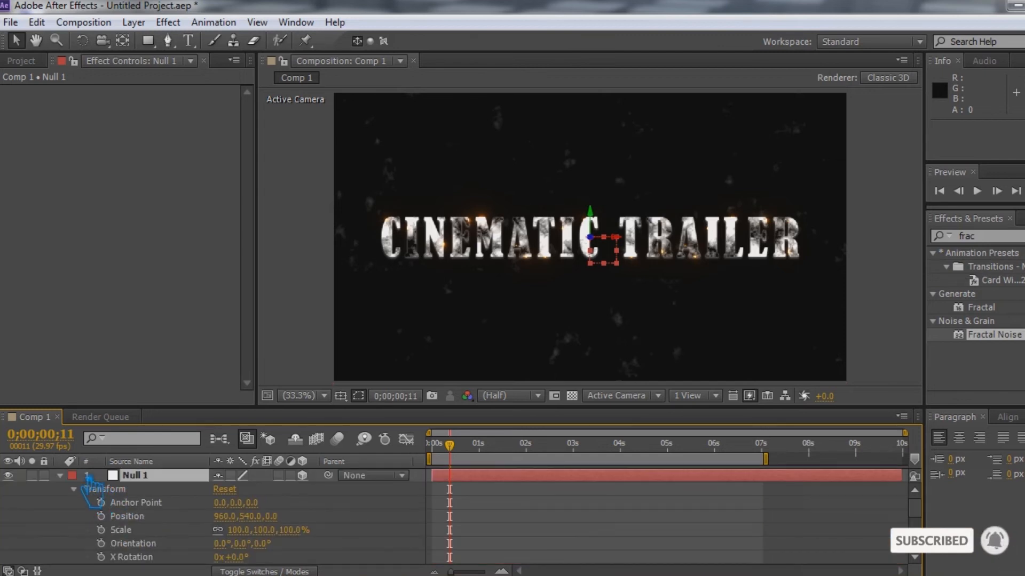
pyautogui.click(144, 517)
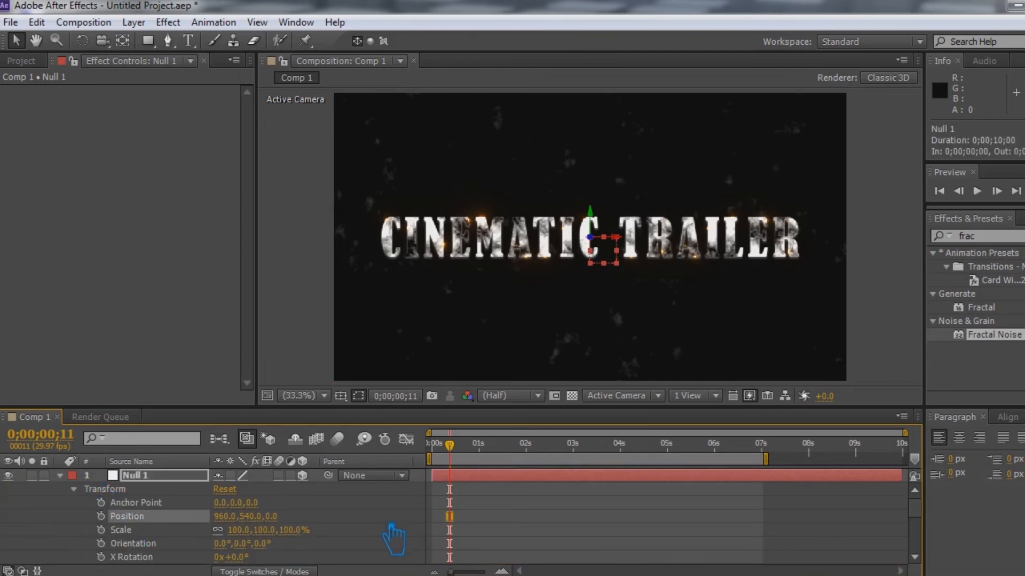
pyautogui.click(323, 526)
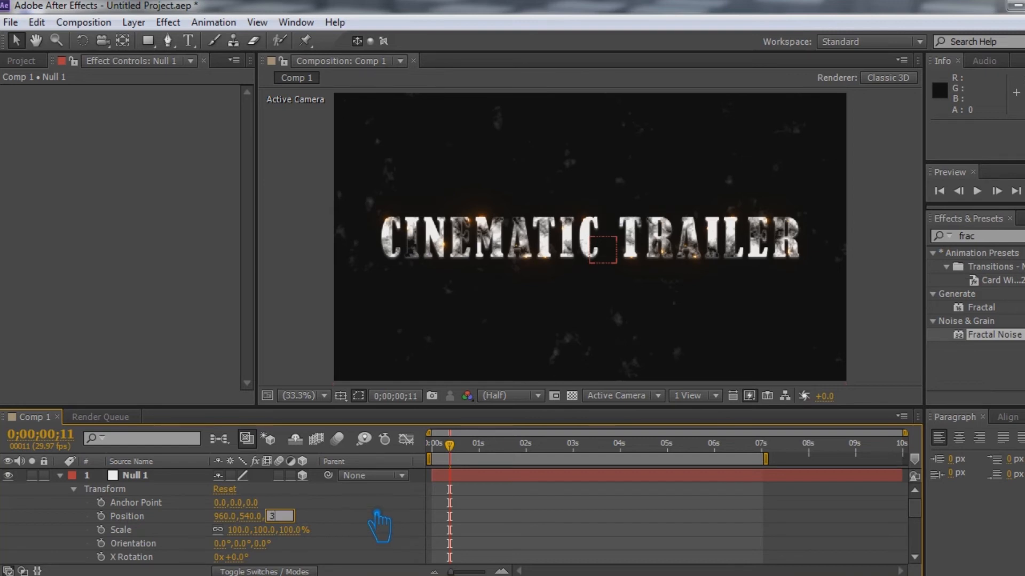
pyautogui.press('Return')
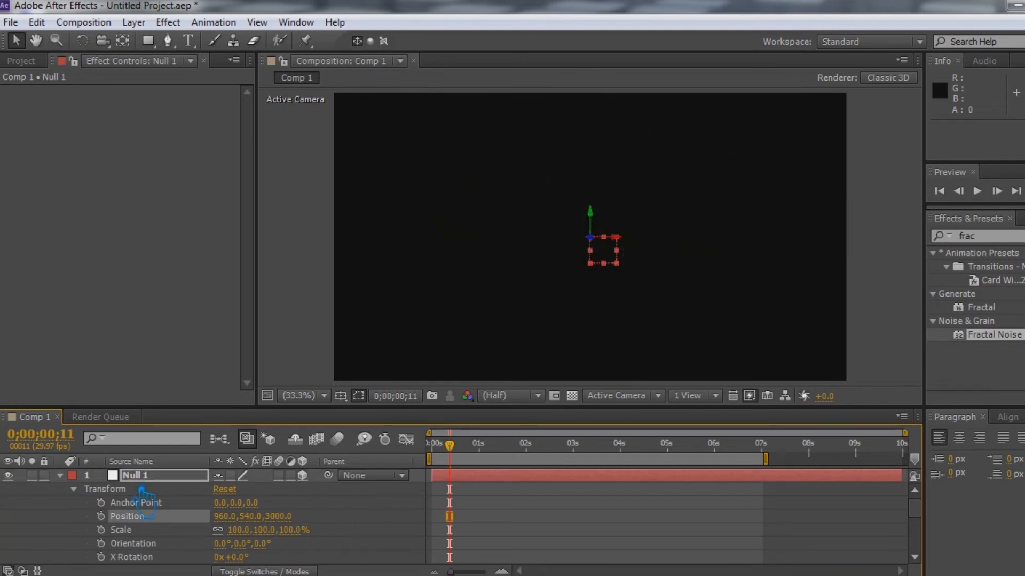
# Step: Keyframe Null 1's starting Position, and set its Z Position to 0 at about 0;00;01;00
pyautogui.hotkey('alt', 'shift', 'p')
pyautogui.moveTo(460, 456); pyautogui.dragTo(505, 473)
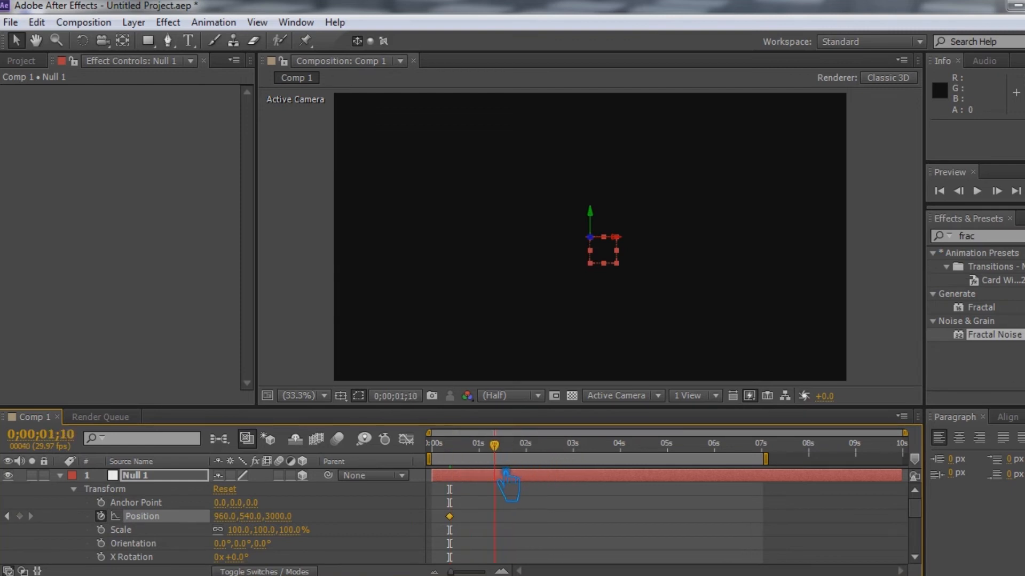
pyautogui.click(279, 516)
pyautogui.write('0')
pyautogui.press('Return')
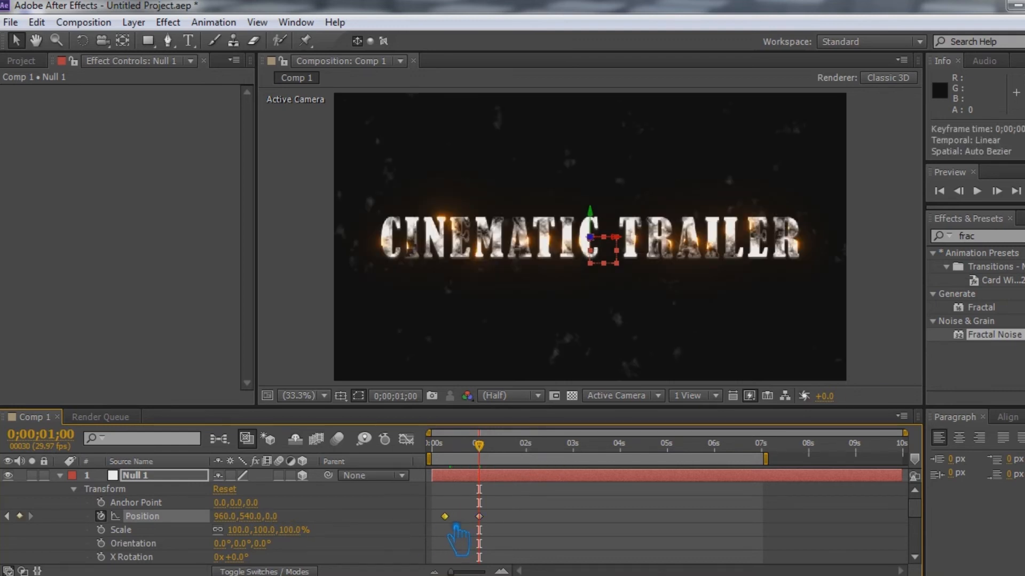
# Step: Save the project and retime Null 1's second Position keyframe to about 0;00;01;09
pyautogui.hotkey('ctrl', 's')
pyautogui.moveTo(479, 470); pyautogui.dragTo(620, 489)
pyautogui.moveTo(479, 516); pyautogui.dragTo(481, 516)
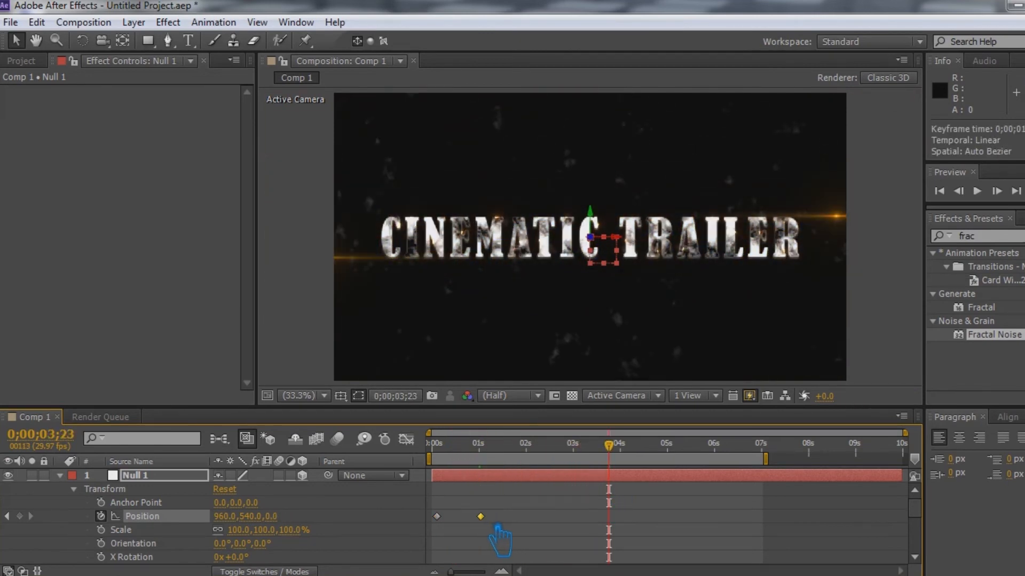
pyautogui.moveTo(510, 528)
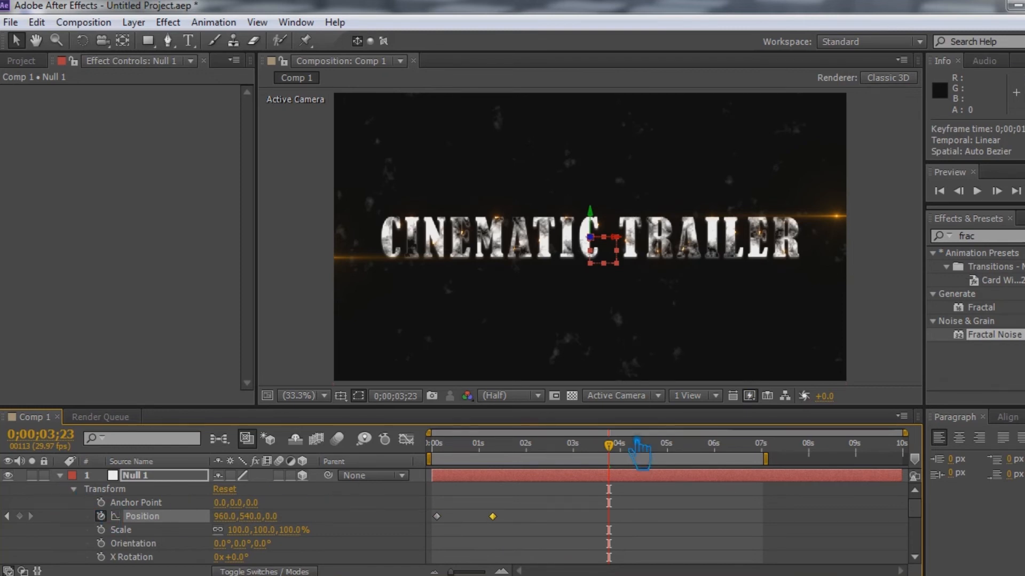
# Step: At 0;00;05;01, keyframe Null 1's Z Position at about -345 for a slow pull-back
pyautogui.moveTo(609, 445); pyautogui.dragTo(669, 474)
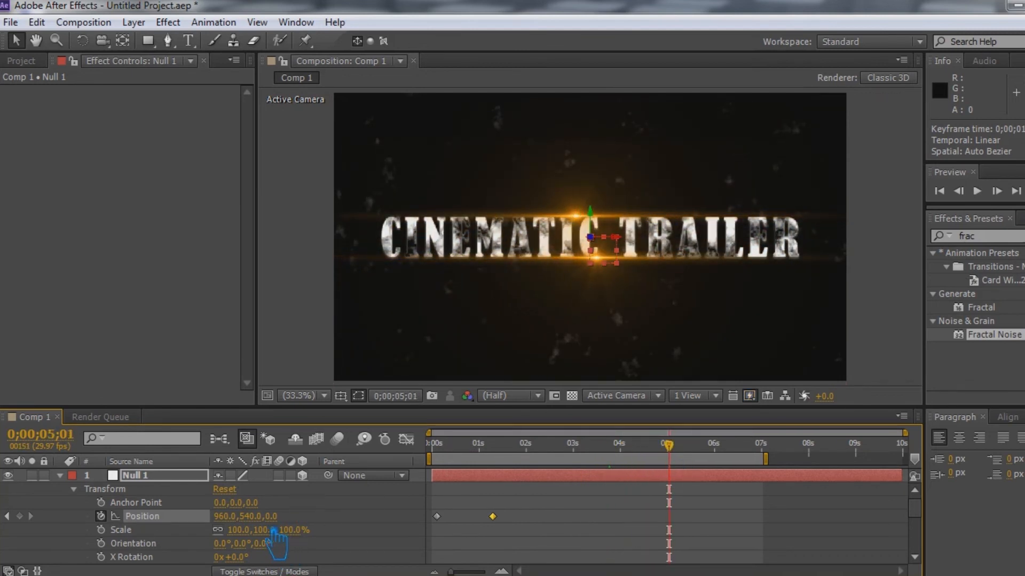
pyautogui.moveTo(272, 516); pyautogui.dragTo(63, 533)
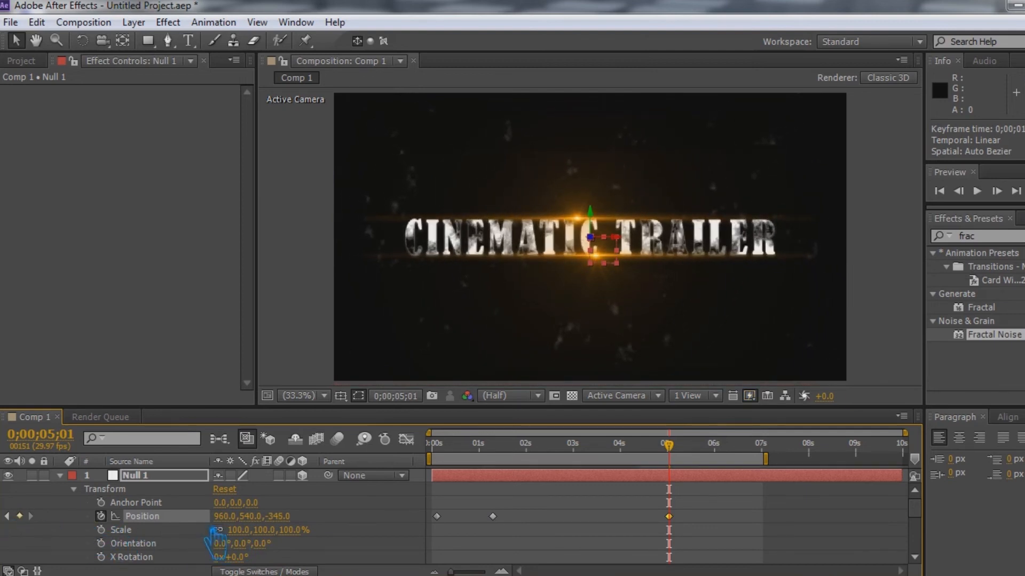
pyautogui.moveTo(297, 525); pyautogui.dragTo(80, 534)
pyautogui.click(823, 534)
pyautogui.moveTo(687, 472); pyautogui.dragTo(604, 469)
pyautogui.hotkey('ctrl', 'z')
# Step: Collapse Null 1's properties, unlock BG, and turn off 3D for the BG, Effects and both Light layers
pyautogui.click(43, 492)
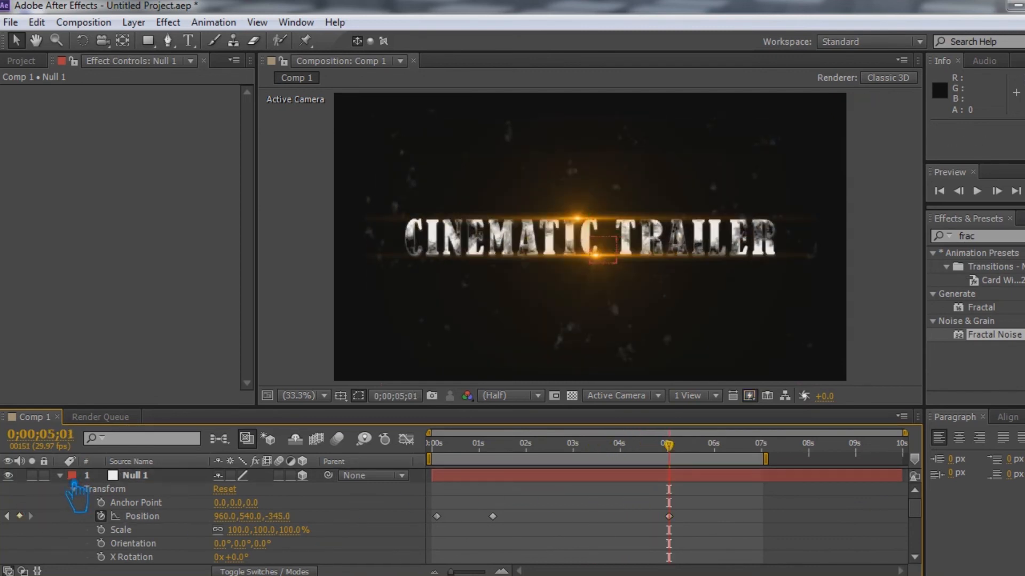
pyautogui.click(75, 488)
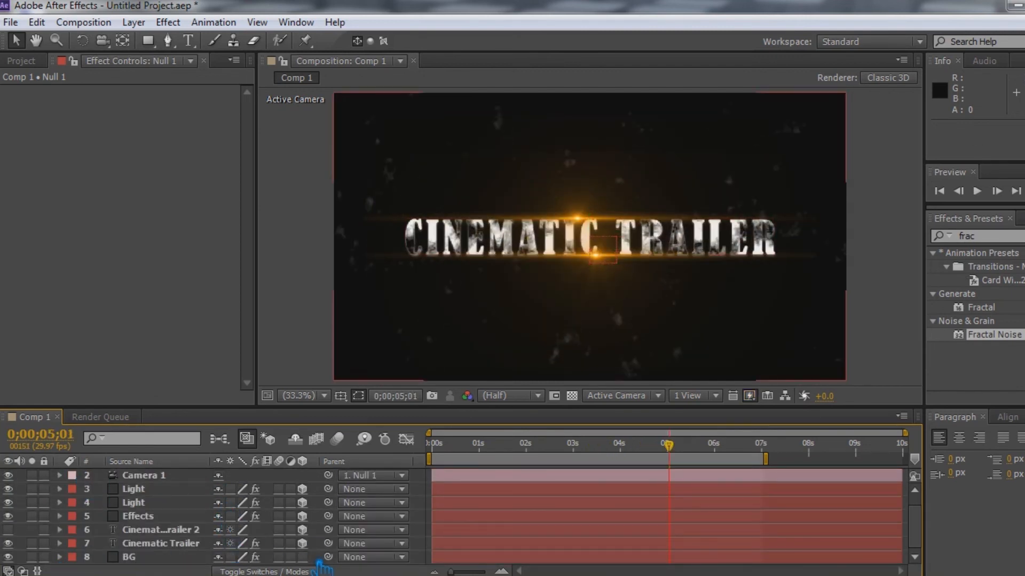
pyautogui.moveTo(694, 458); pyautogui.dragTo(670, 457)
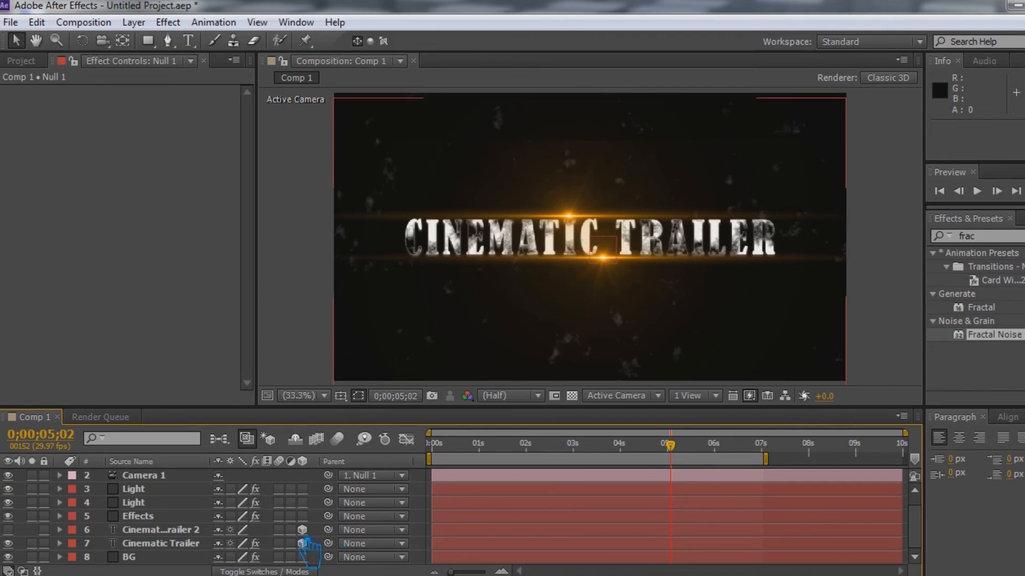
# Step: Preview the camera move on the 3D title with the flares and background in 2D
pyautogui.press('KP_0')
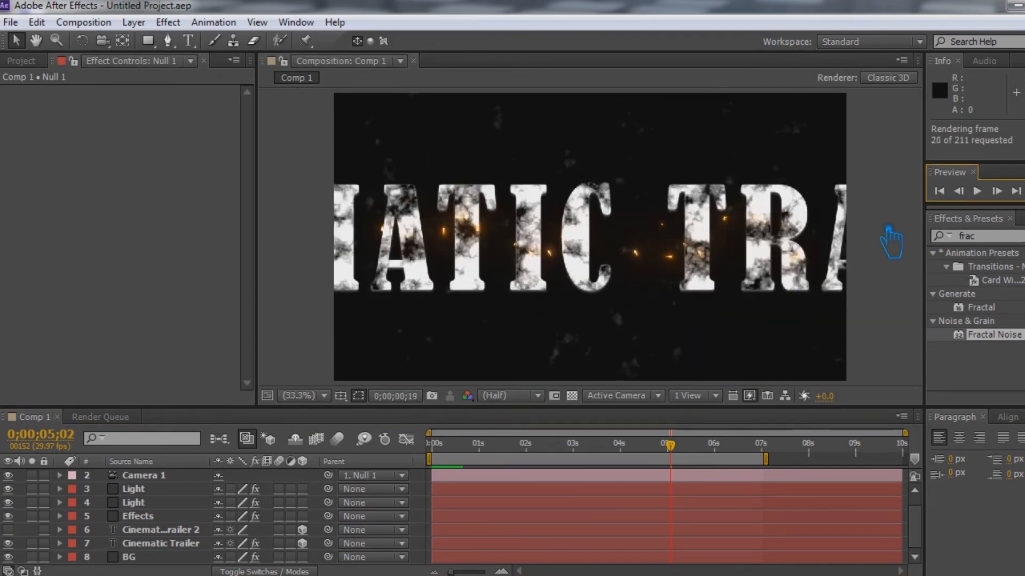
pyautogui.press('space')
pyautogui.press('space')
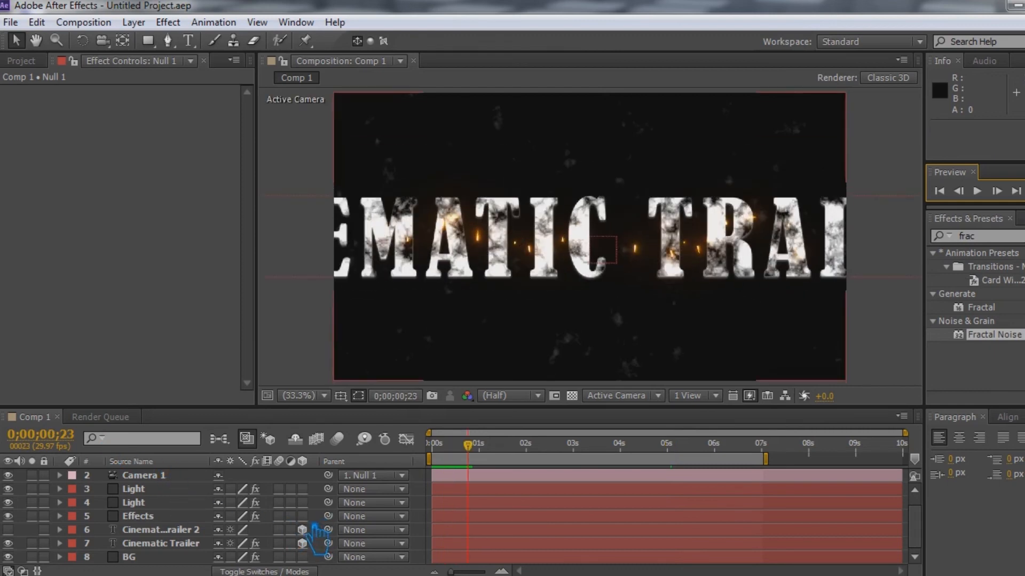
# Step: Make the Effects layer 3D again, save the project, and preview the outline moving with the title
pyautogui.click(302, 516)
pyautogui.hotkey('ctrl', 's')
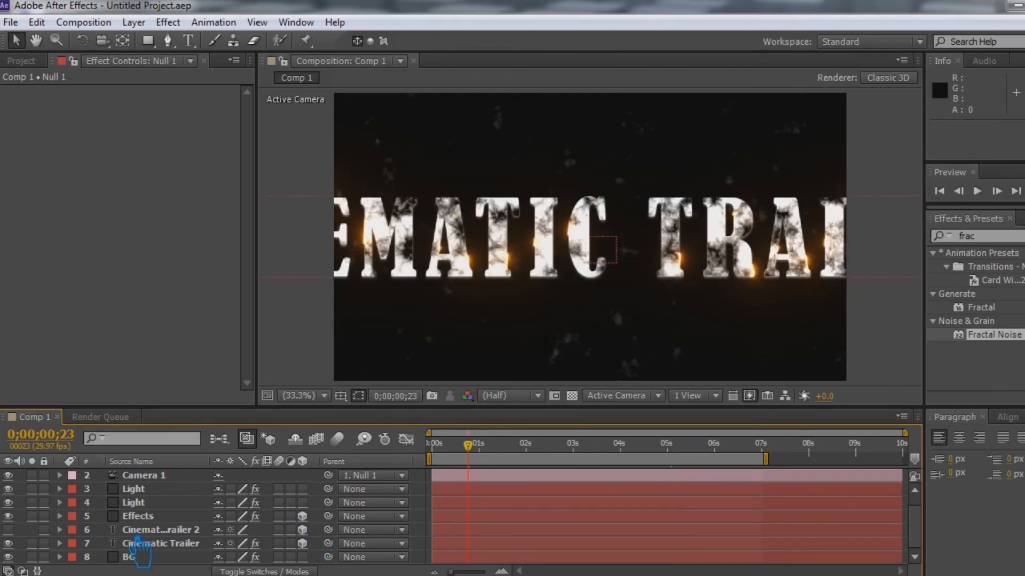
pyautogui.scroll(1, 145, 531)
pyautogui.click(1022, 191)
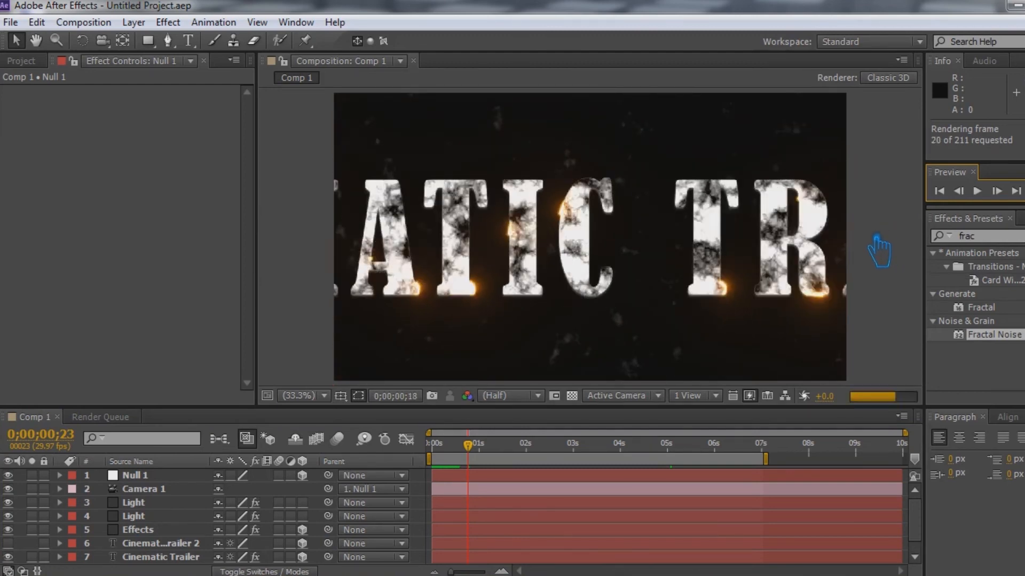
pyautogui.press('space')
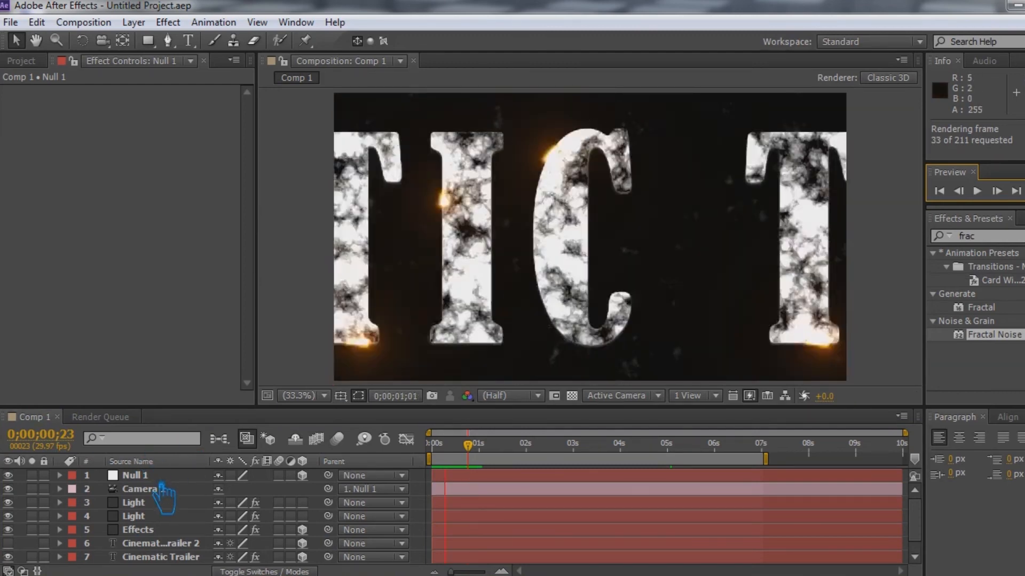
pyautogui.press('space')
# Step: Enable motion blur for the composition and for Null 1, both Lights, Effects, both text layers and BG, and save
pyautogui.click(278, 475)
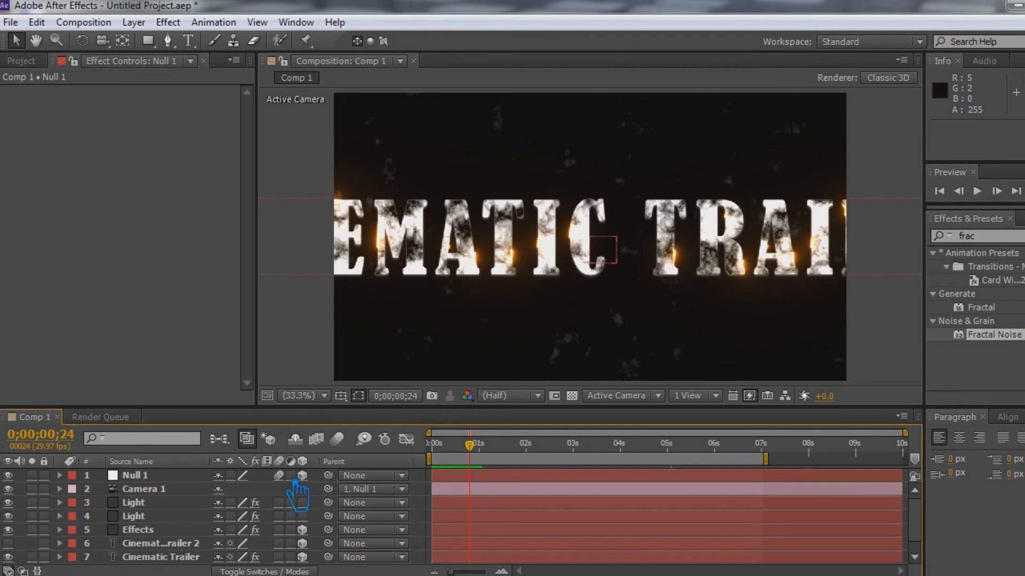
pyautogui.click(337, 439)
pyautogui.click(278, 475)
pyautogui.click(278, 503)
pyautogui.click(278, 516)
pyautogui.click(278, 529)
pyautogui.click(278, 543)
pyautogui.click(278, 556)
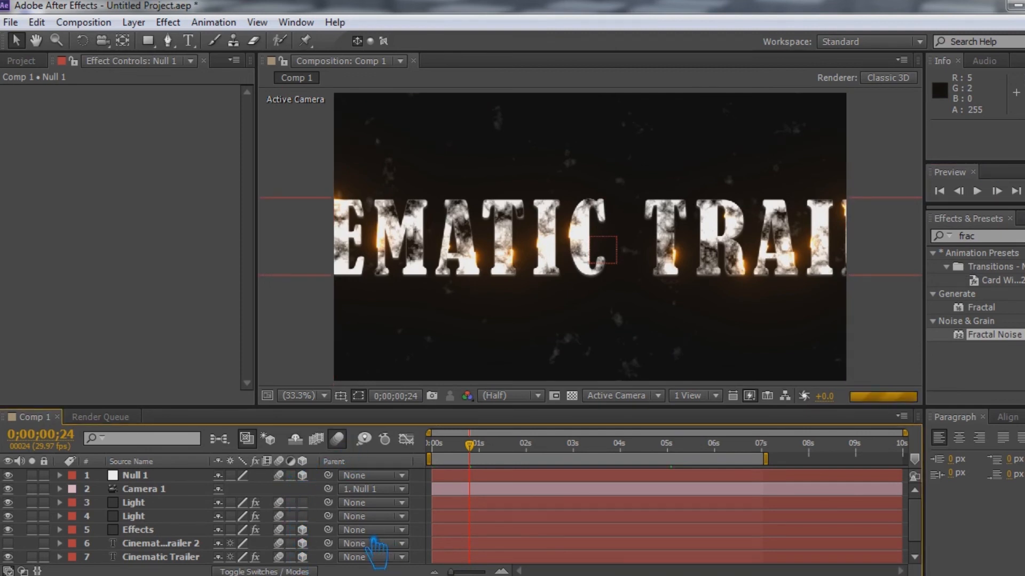
pyautogui.scroll(-1, 347, 550)
pyautogui.click(278, 557)
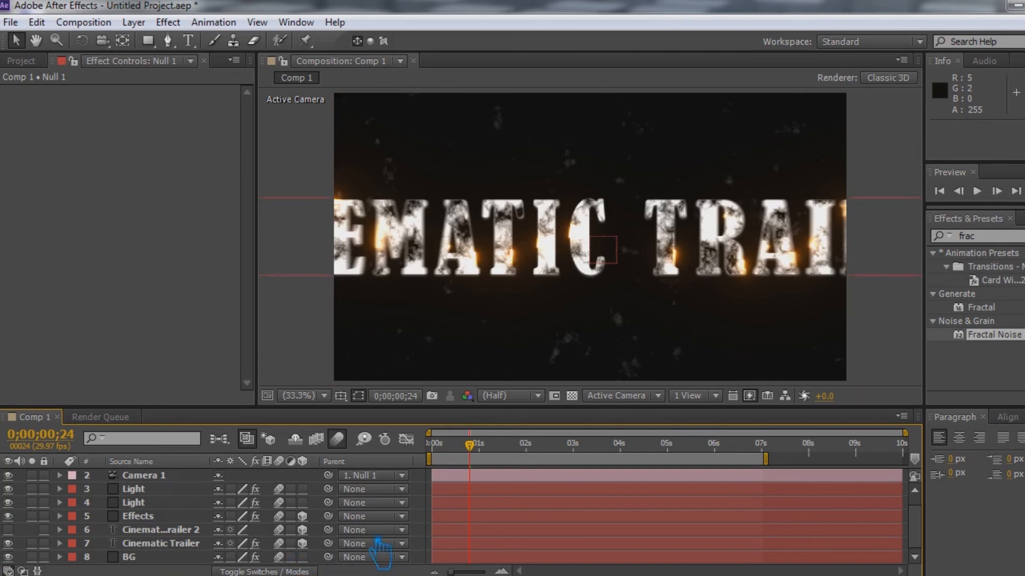
pyautogui.hotkey('ctrl', 's')
# Step: Check Null 1's motion blur switch and preview the camera animation with motion blur
pyautogui.press('KP_0')
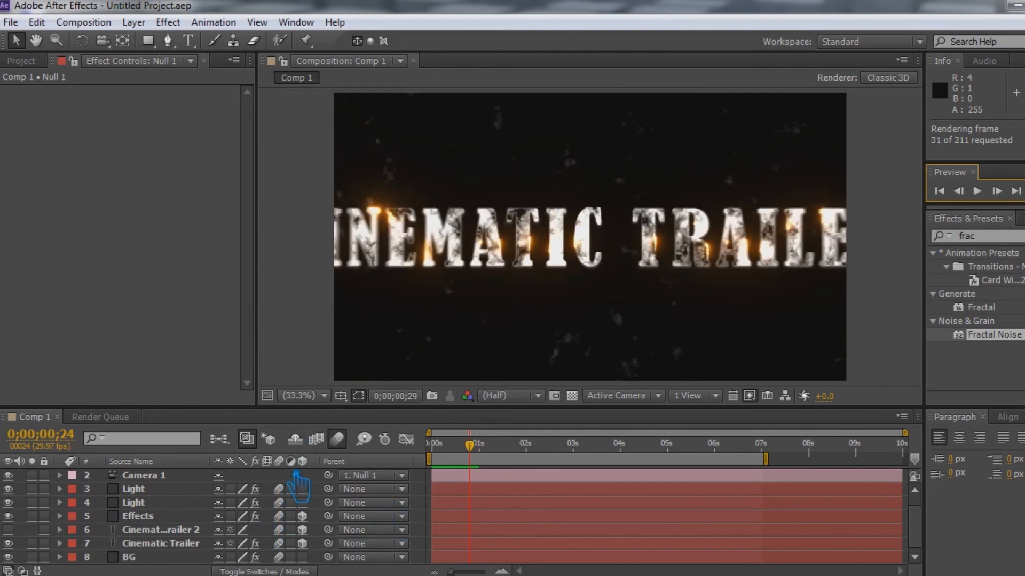
pyautogui.press('Escape')
pyautogui.scroll(1, 409, 495)
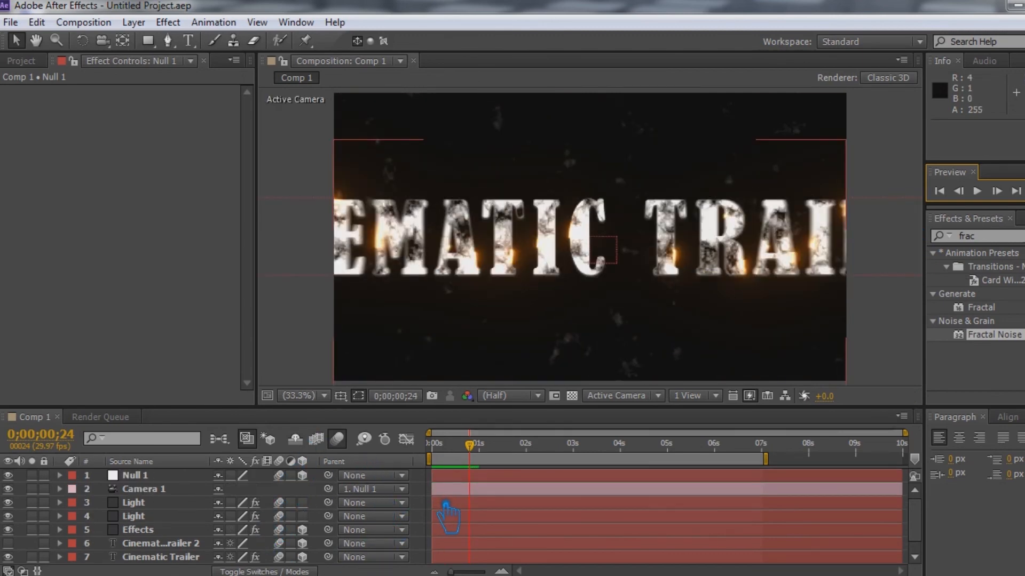
pyautogui.click(278, 475)
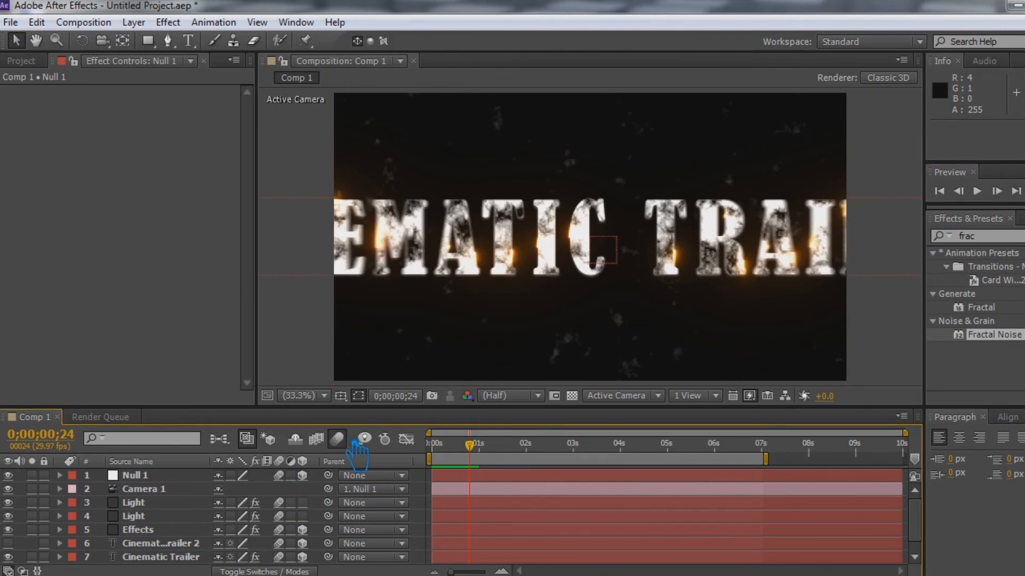
pyautogui.press('KP_0')
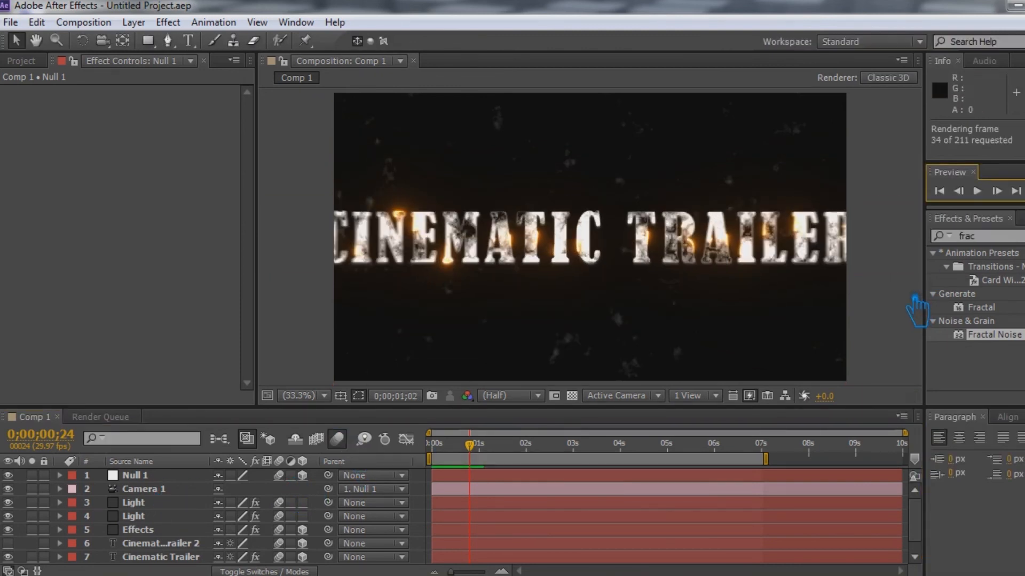